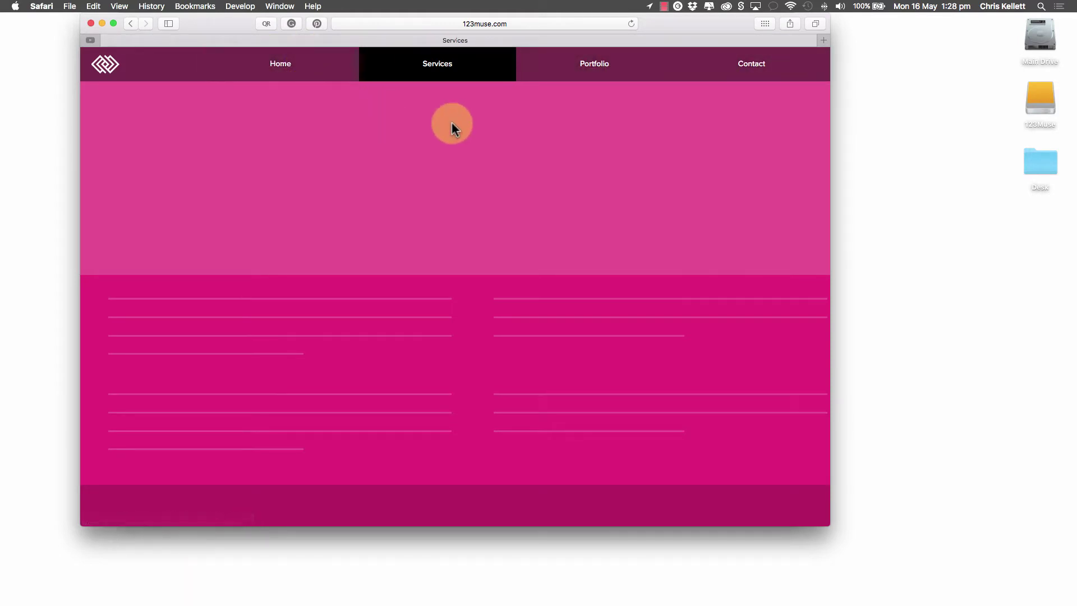
Step: Narrow Safari to phone width and open and close the slide-out menu, also trying tablet width
drag(831, 140, 411, 139)
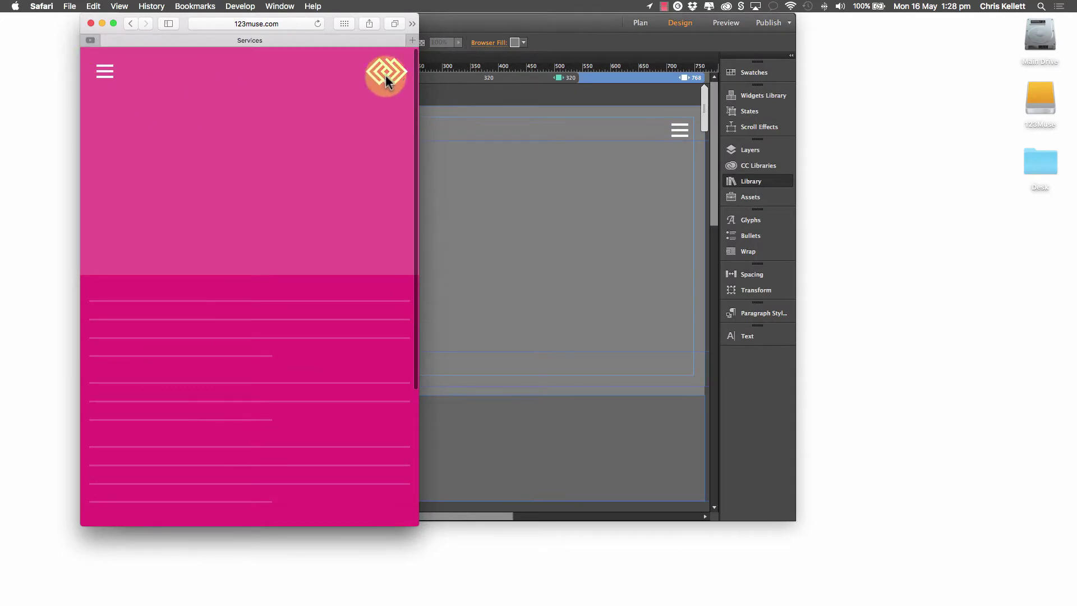
click(106, 71)
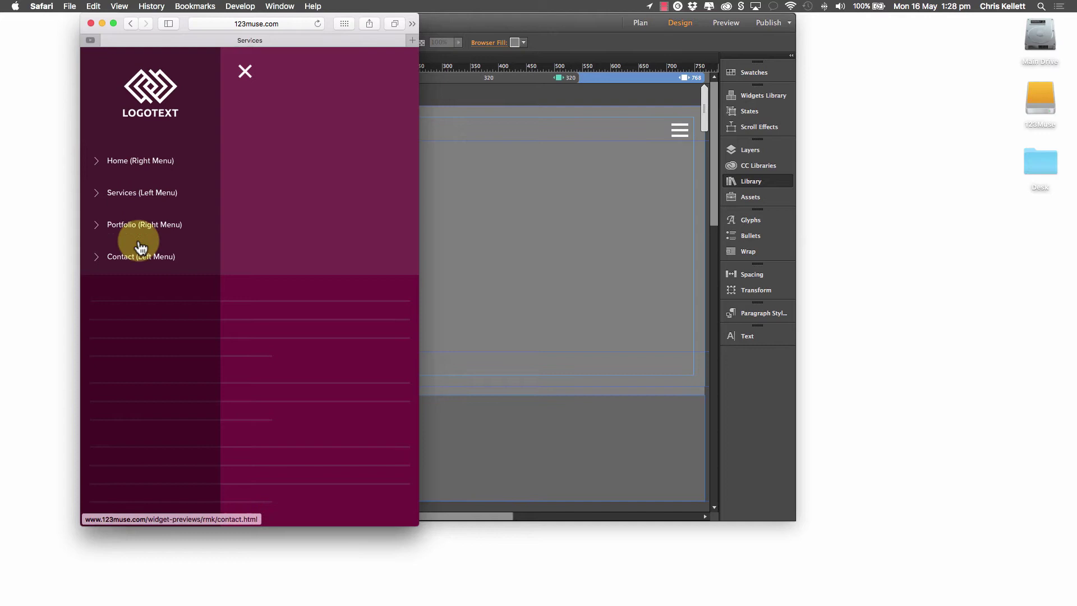
click(245, 71)
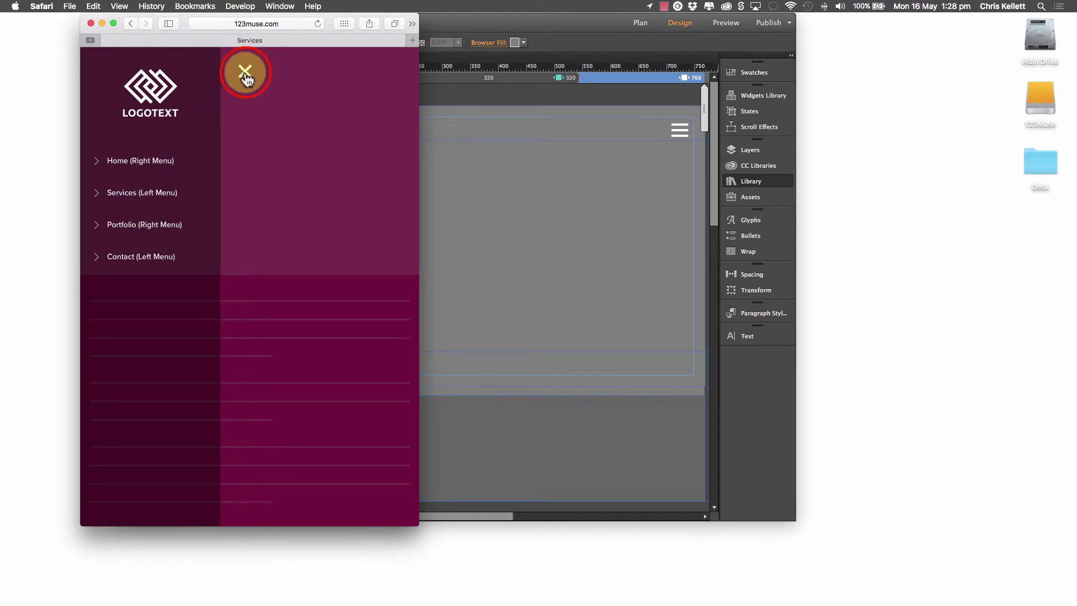
click(106, 71)
click(247, 79)
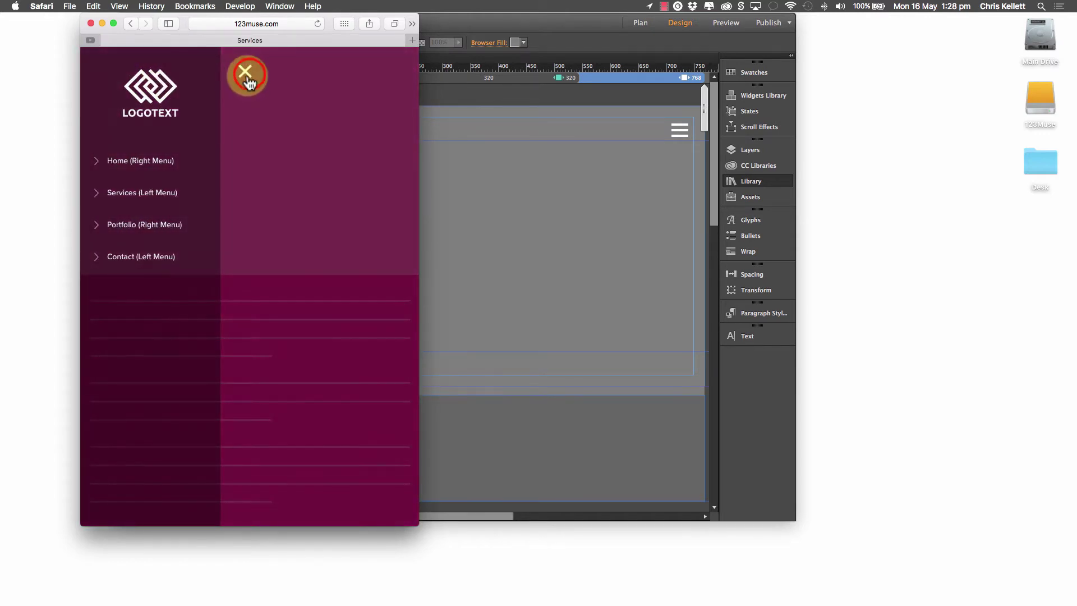
drag(427, 133, 561, 143)
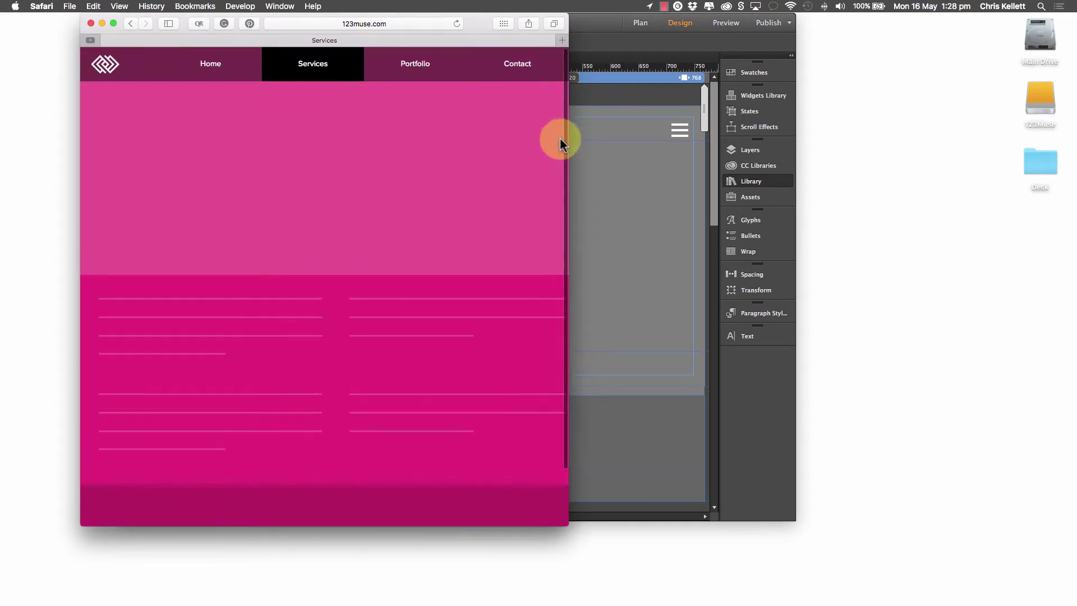
drag(569, 100, 464, 99)
Step: Reach the Home page through the slide-out menu, test its right menu, then widen to desktop layout
click(104, 72)
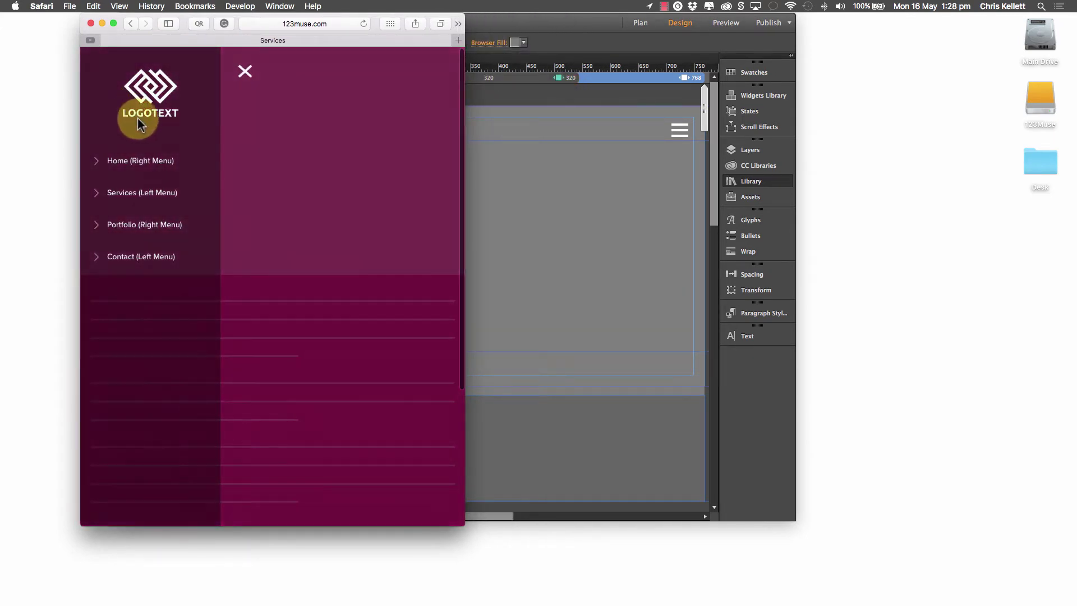
click(140, 161)
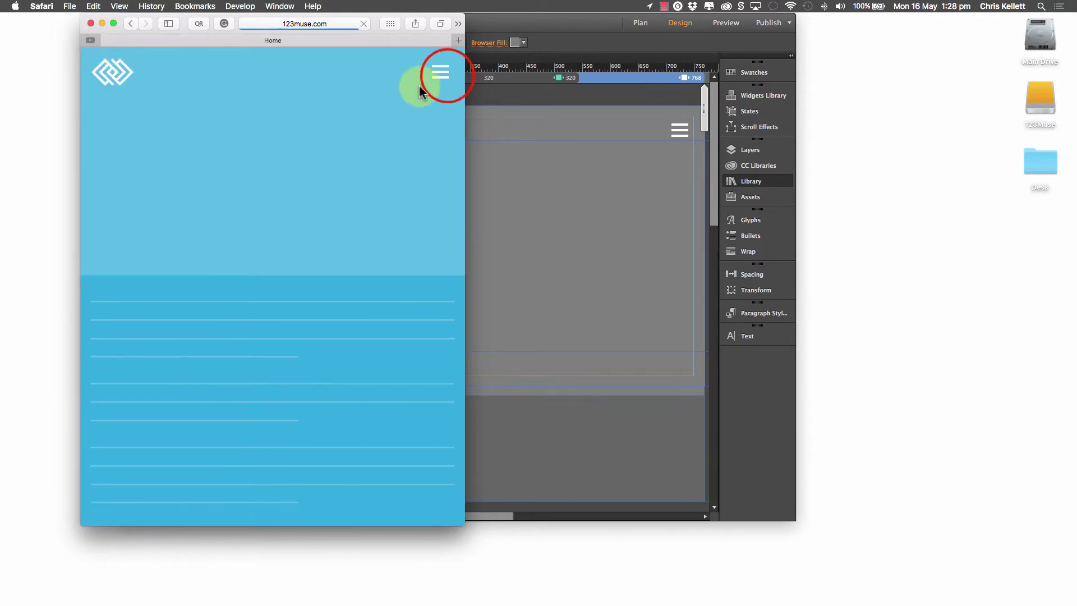
click(441, 76)
click(298, 72)
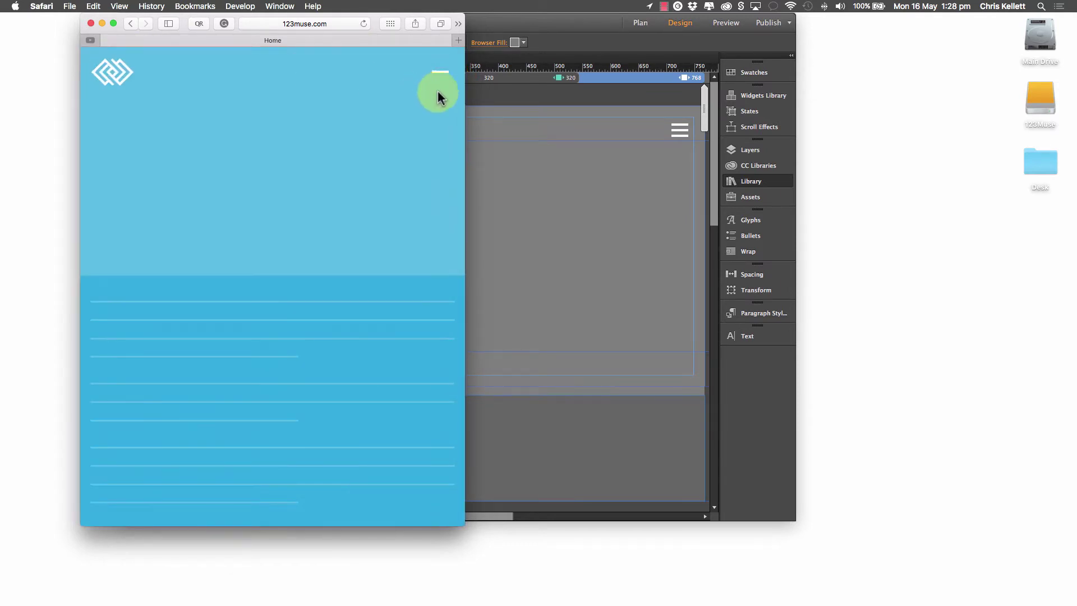
drag(464, 147, 734, 150)
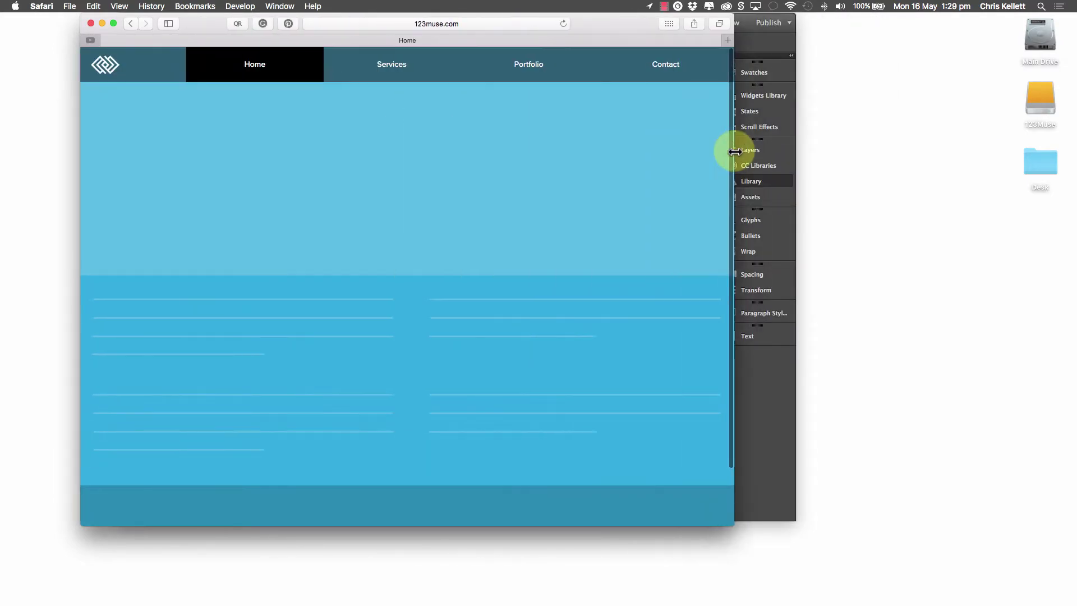
Step: Close Safari, move the Graphic Styles panel off the canvas, widen Muse, and select the menu overlay widget
click(90, 23)
click(503, 186)
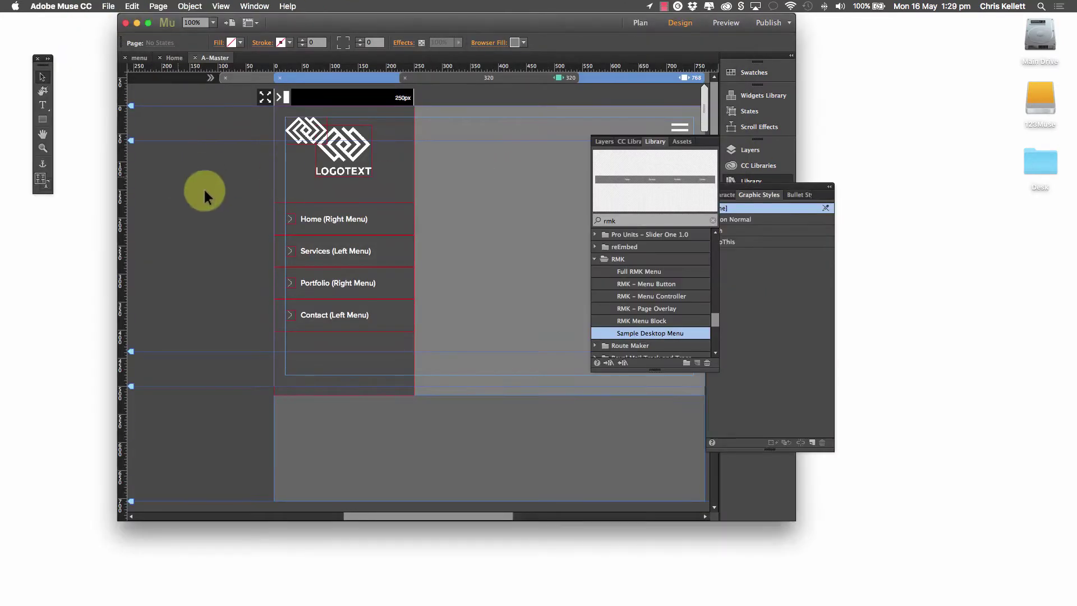
click(804, 189)
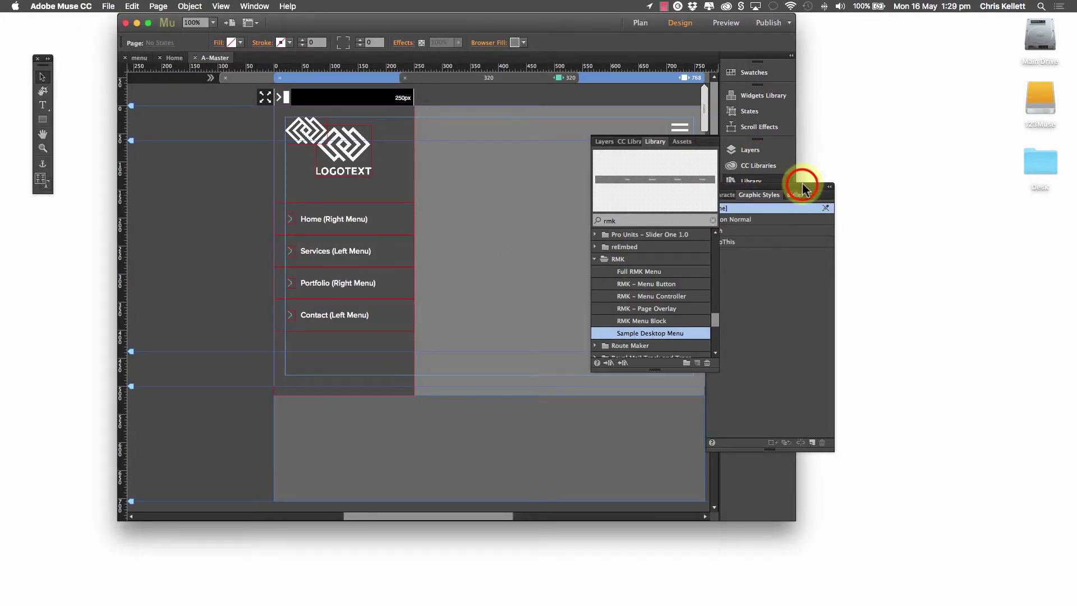
drag(804, 189, 986, 157)
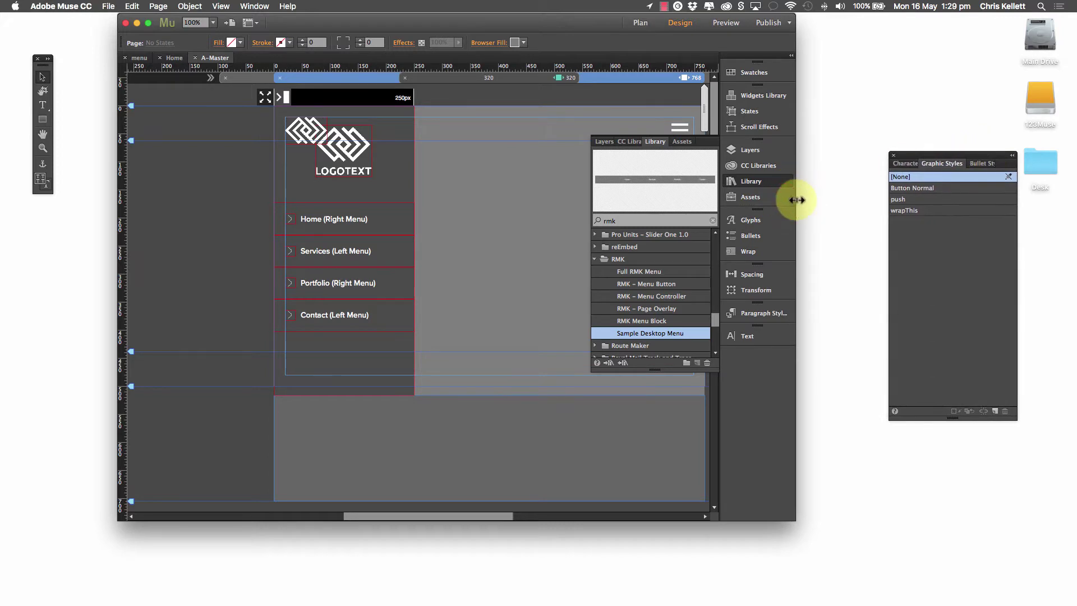
drag(797, 199, 1031, 200)
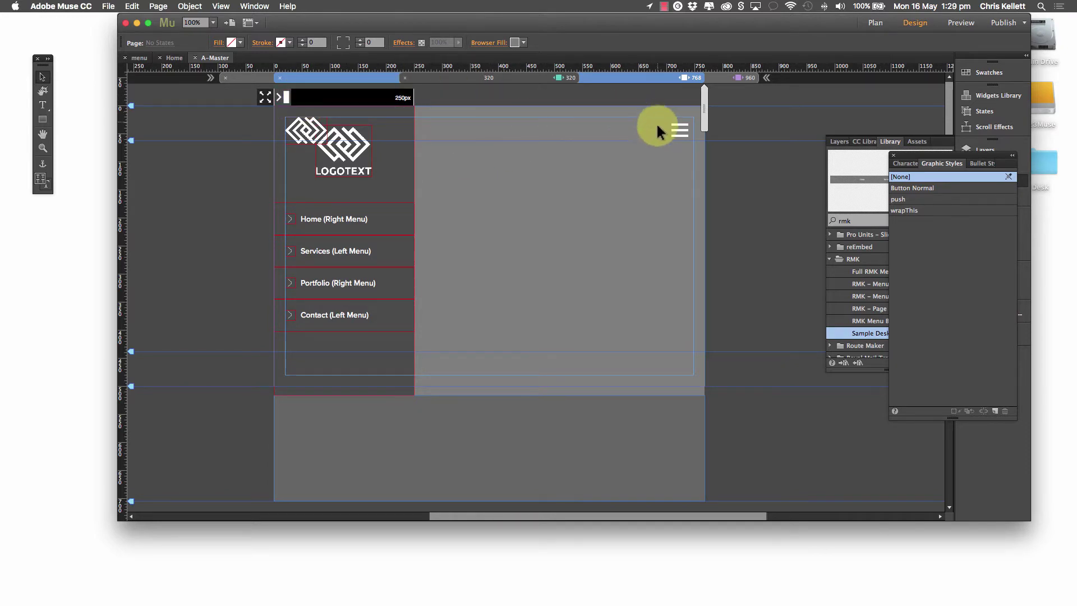
click(266, 97)
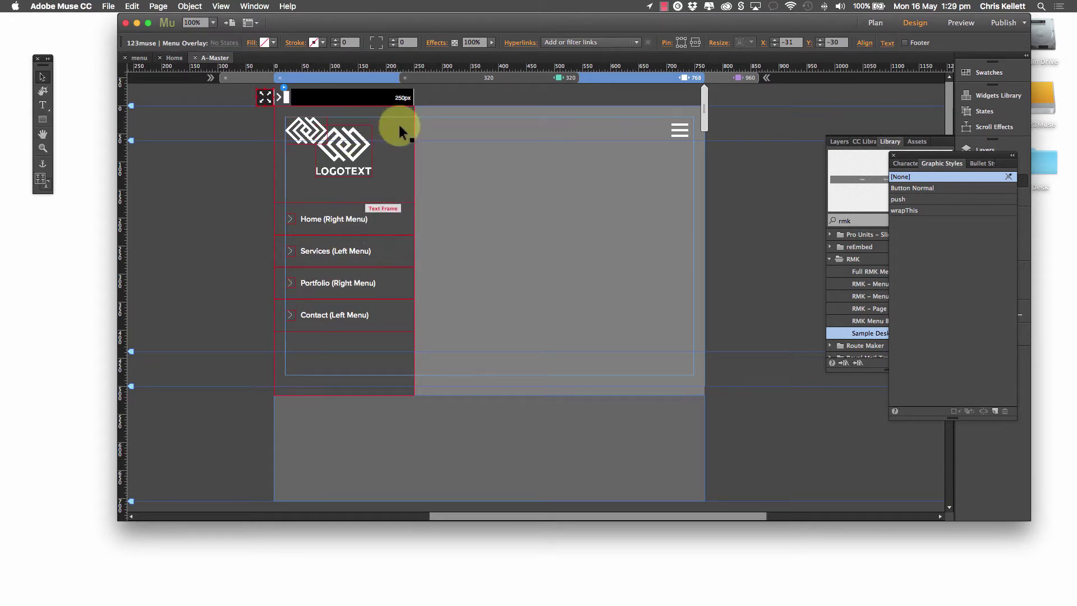
click(365, 98)
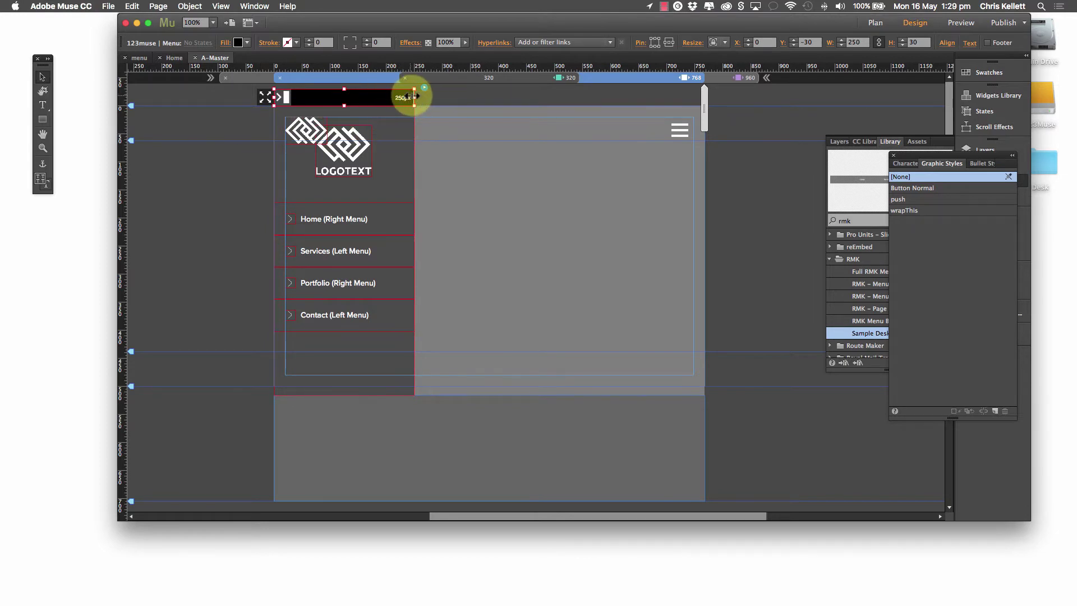
drag(407, 97, 420, 125)
click(362, 99)
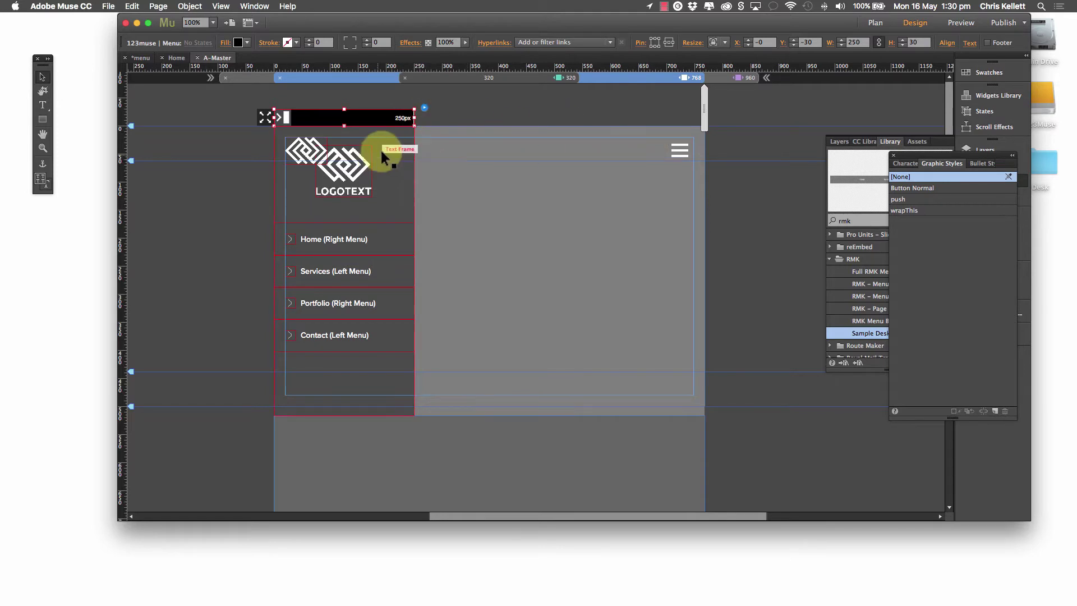
click(424, 108)
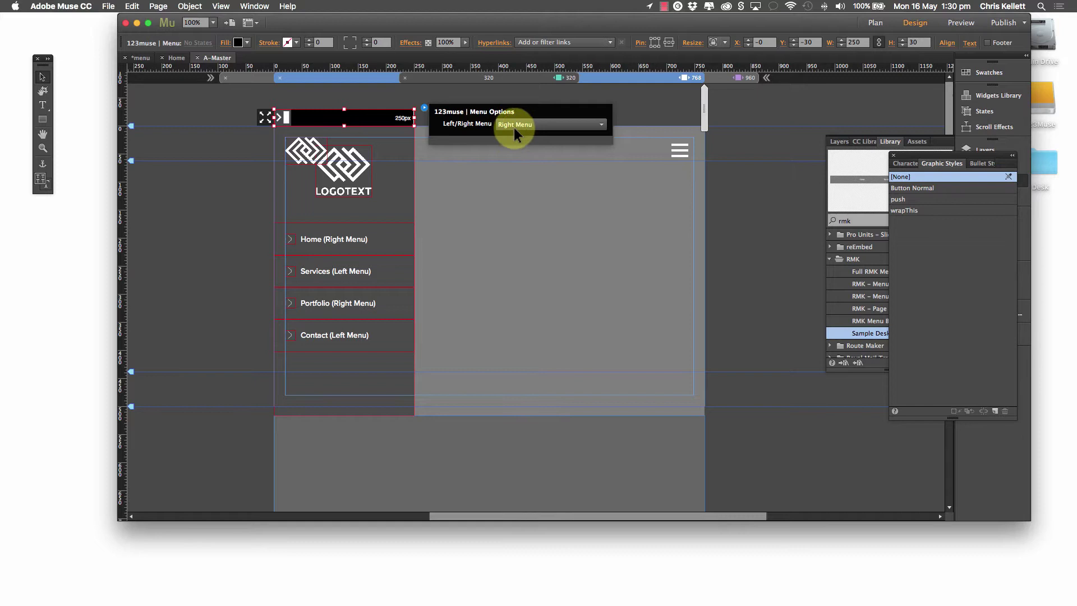
click(480, 181)
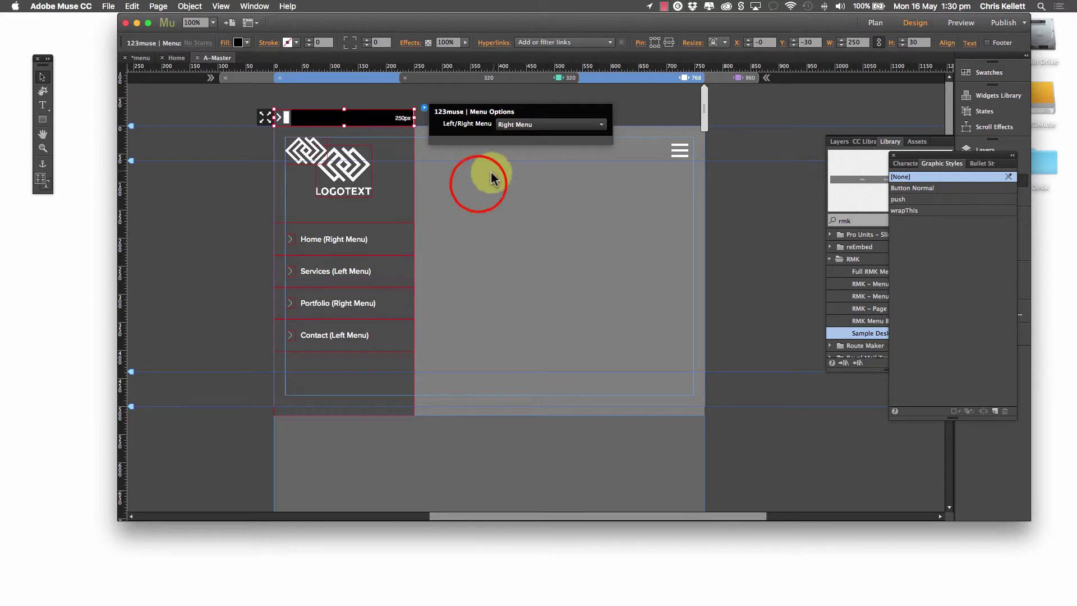
click(463, 194)
scroll(464, 193, down, 5)
scroll(463, 193, up, 4)
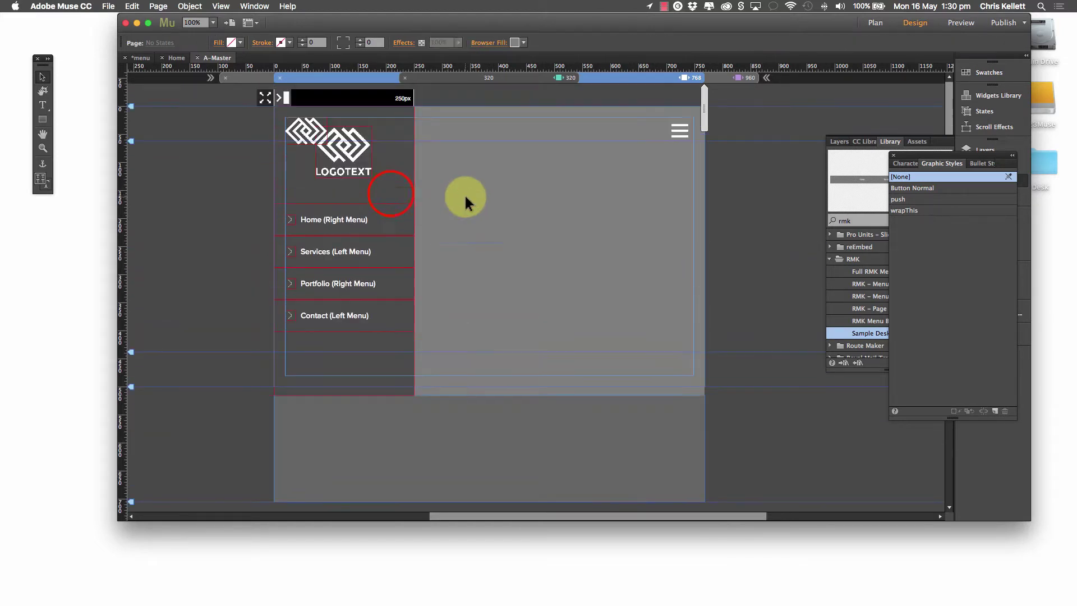
click(389, 192)
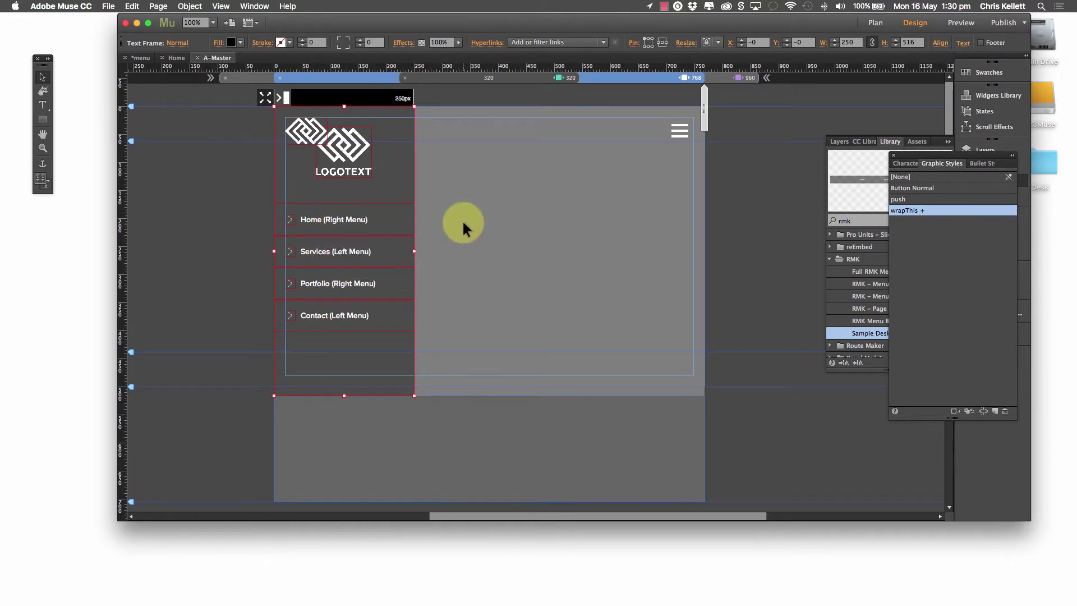
click(291, 135)
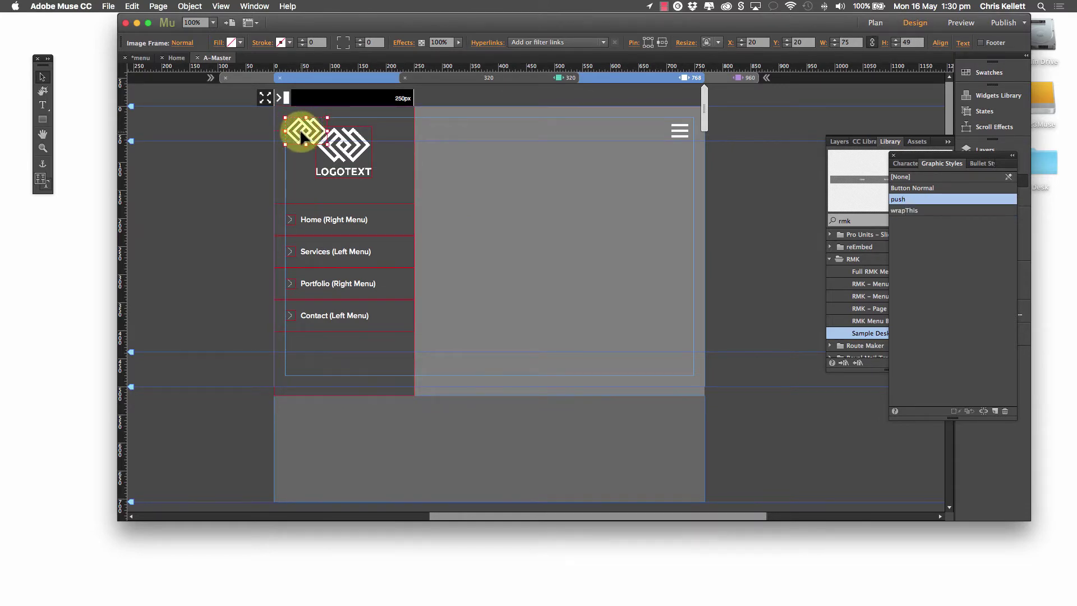
click(716, 82)
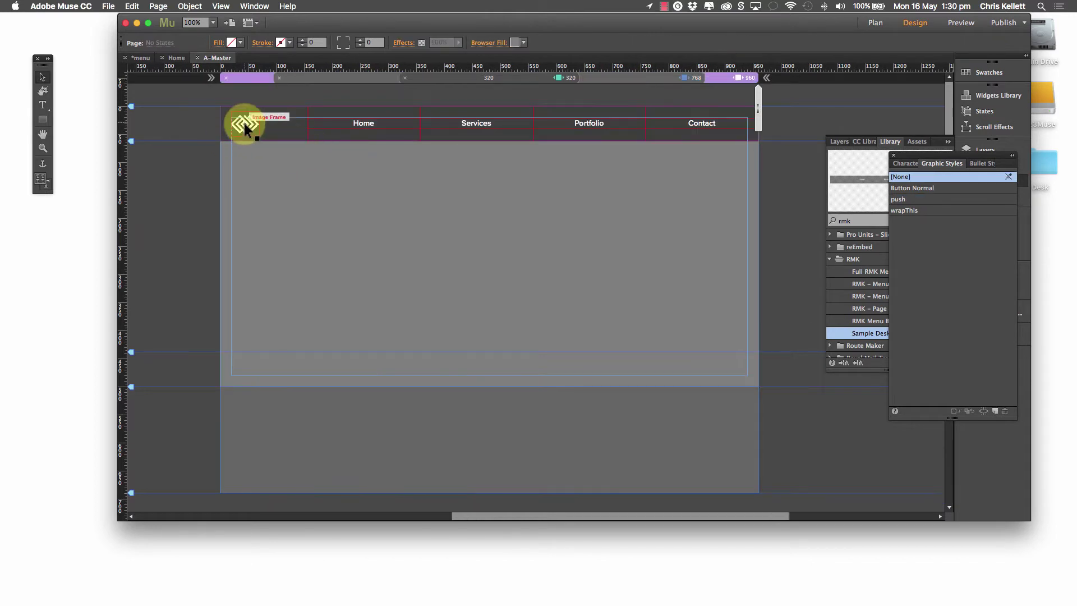
click(613, 80)
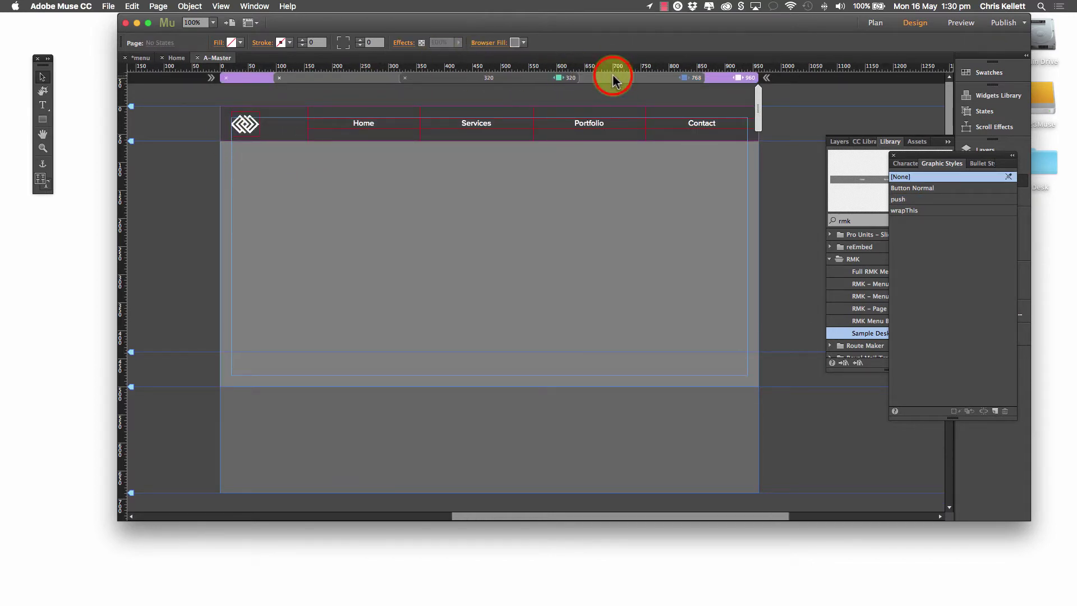
click(303, 130)
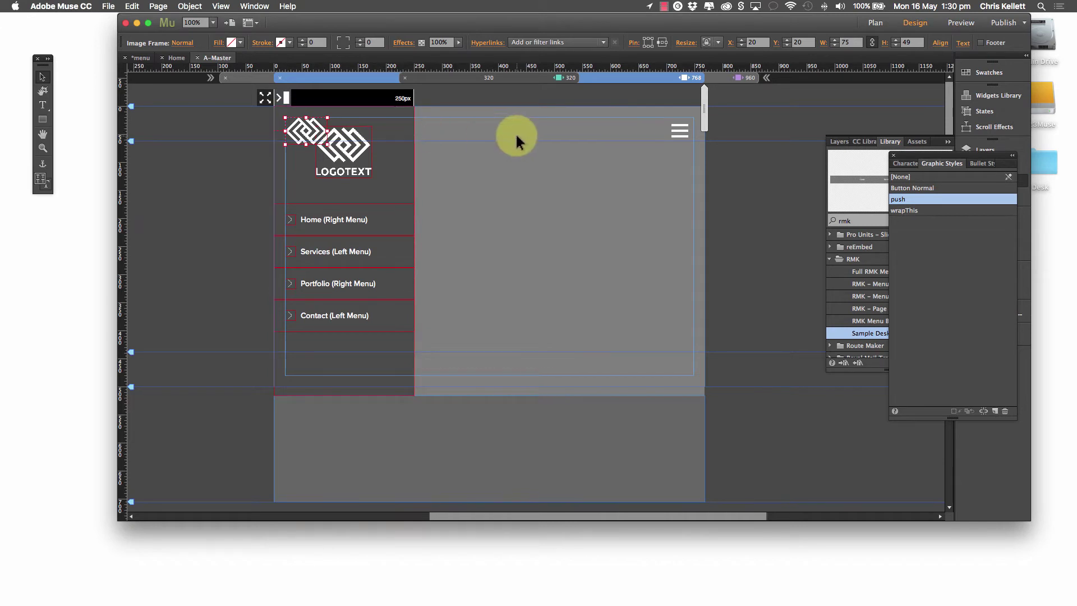
click(379, 171)
click(682, 130)
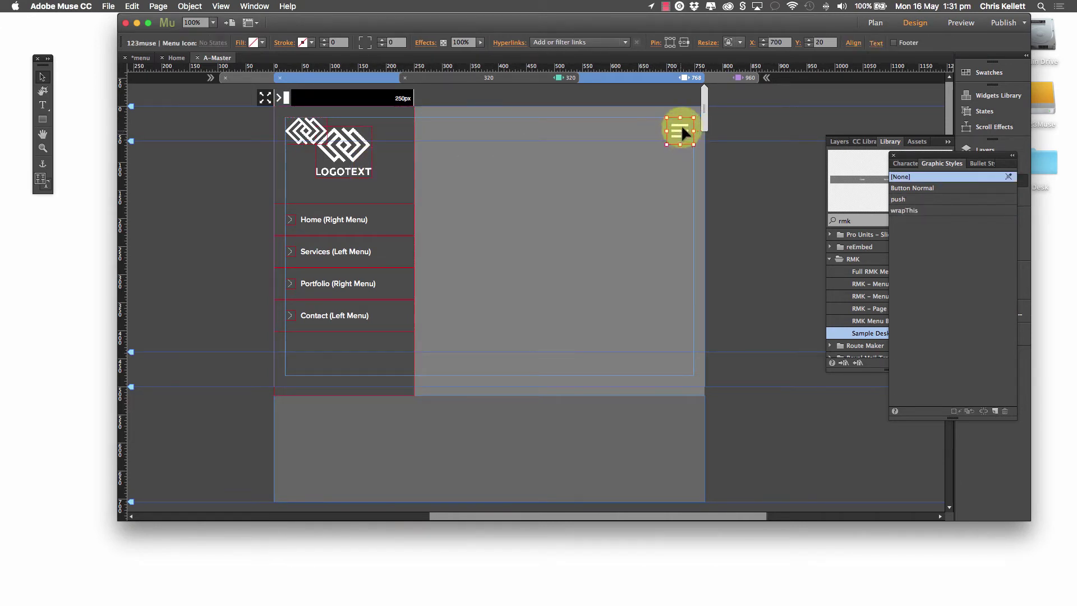
Step: Move the menu icon to X 396 and set its Menu Icon Type to Big Animated Arrow Right
click(680, 131)
drag(679, 132, 509, 131)
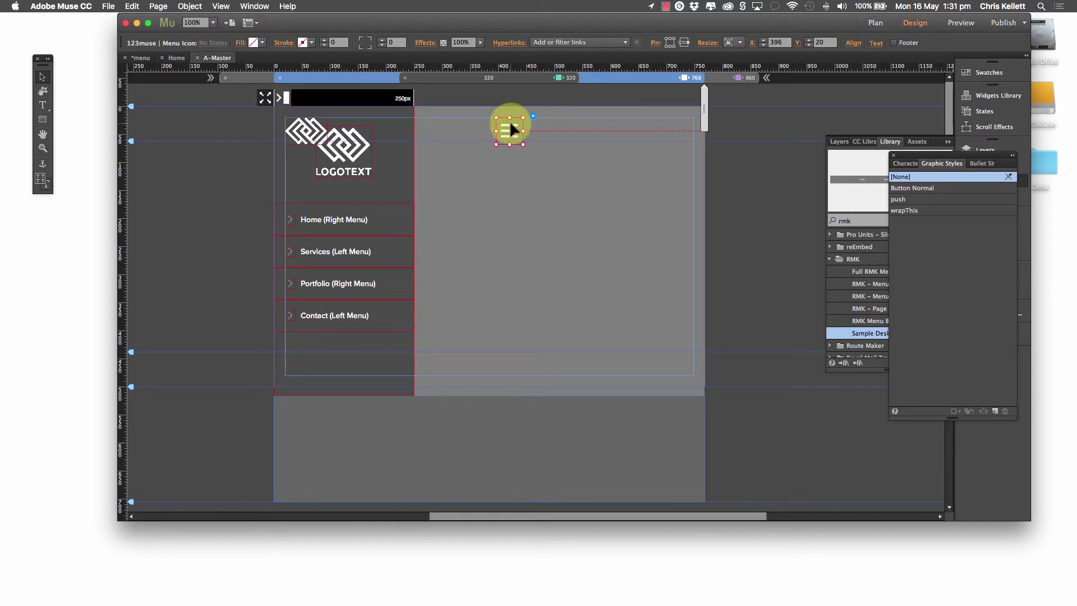
click(534, 116)
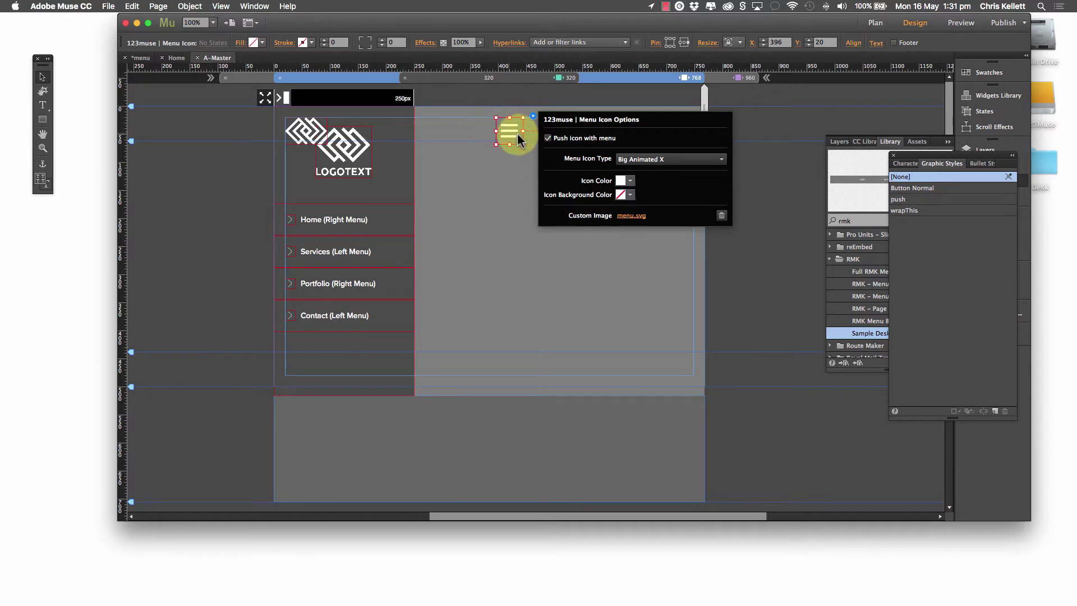
click(631, 159)
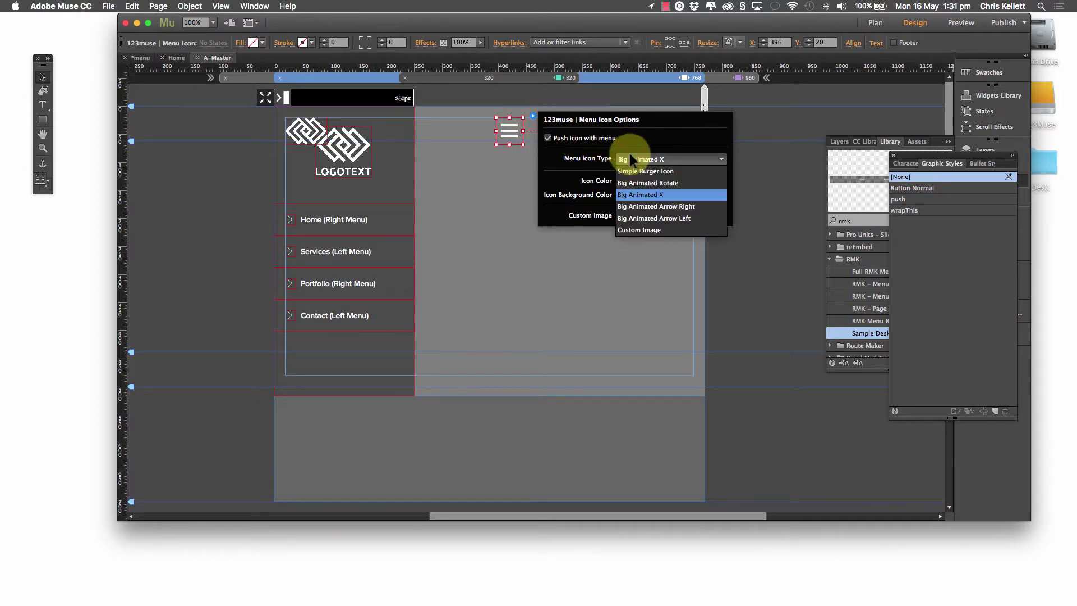
click(650, 206)
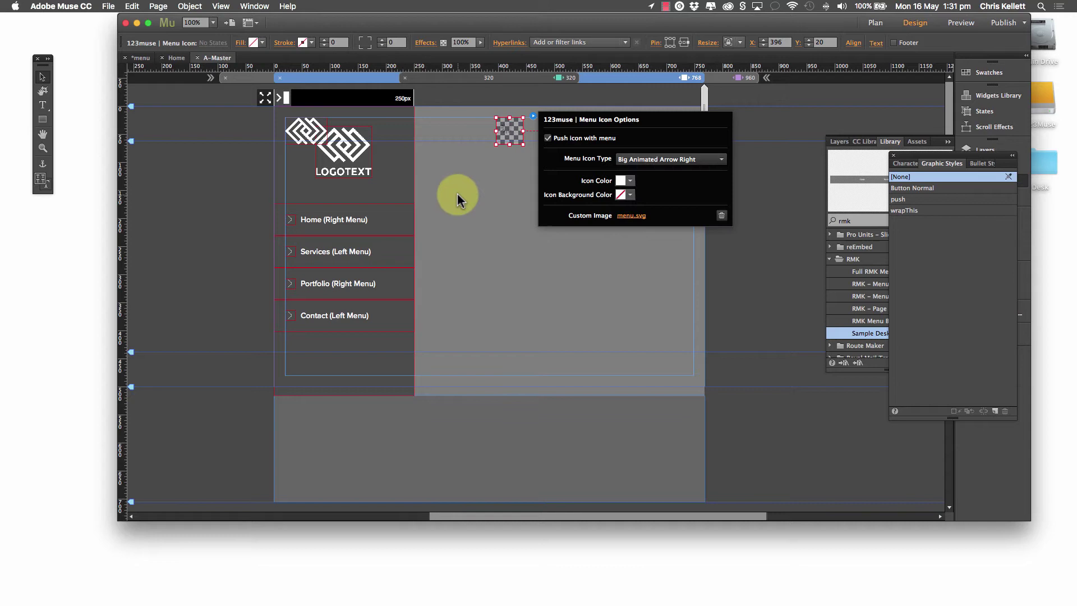
click(457, 193)
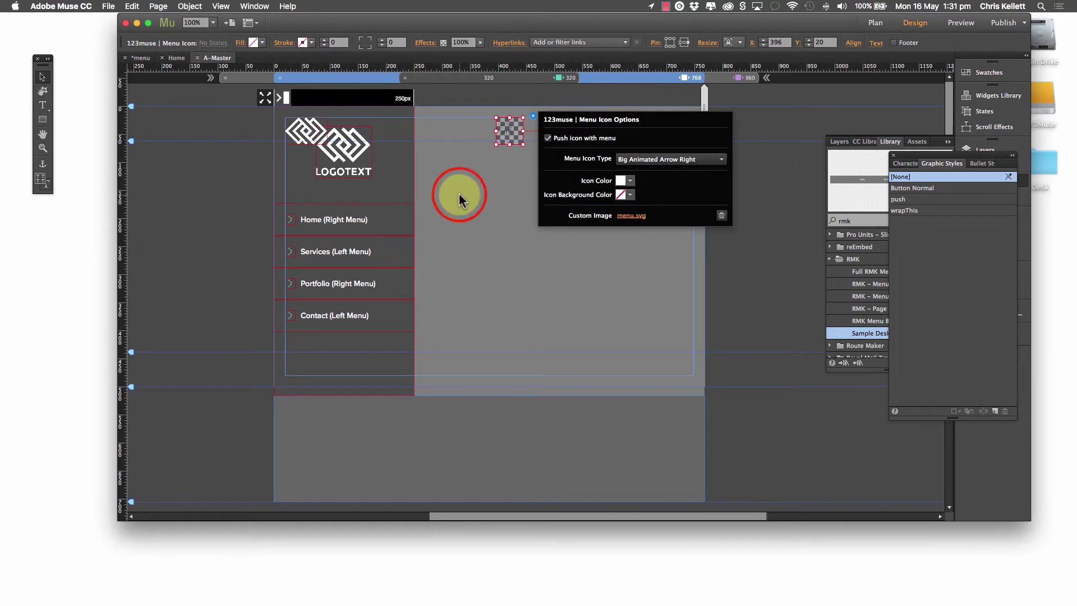
Step: Preview the site at a phone-like width and open and close the slide-out menu
click(966, 28)
click(665, 6)
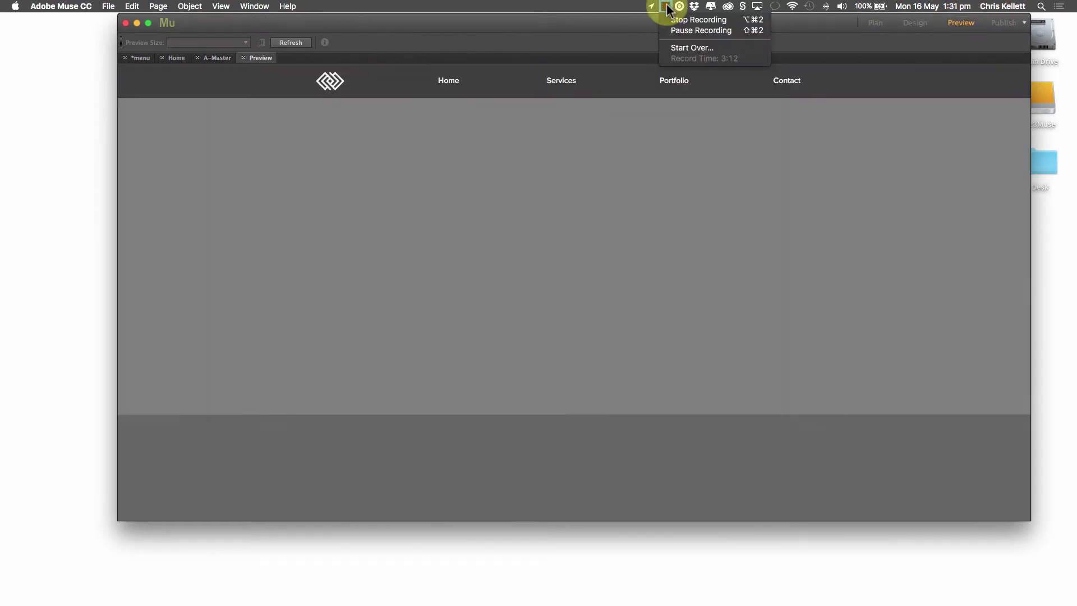
click(688, 31)
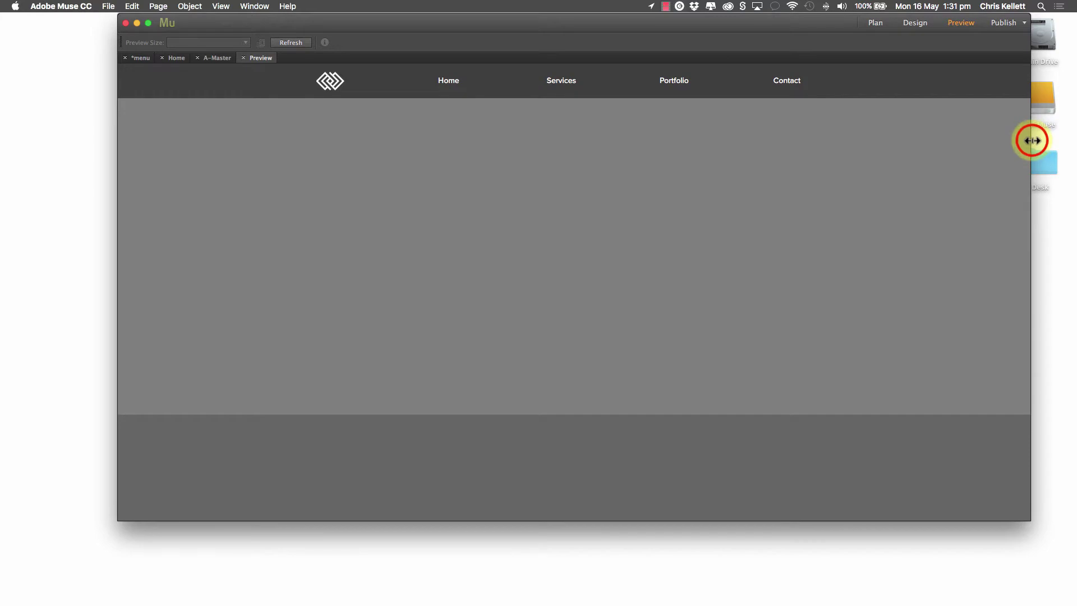
drag(1030, 140, 566, 138)
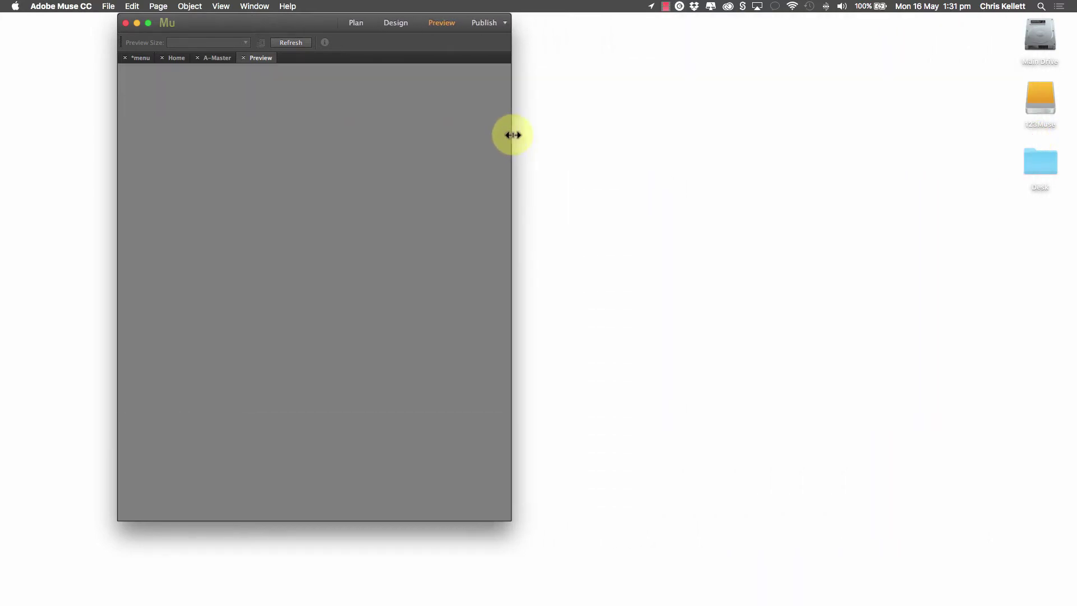
click(307, 97)
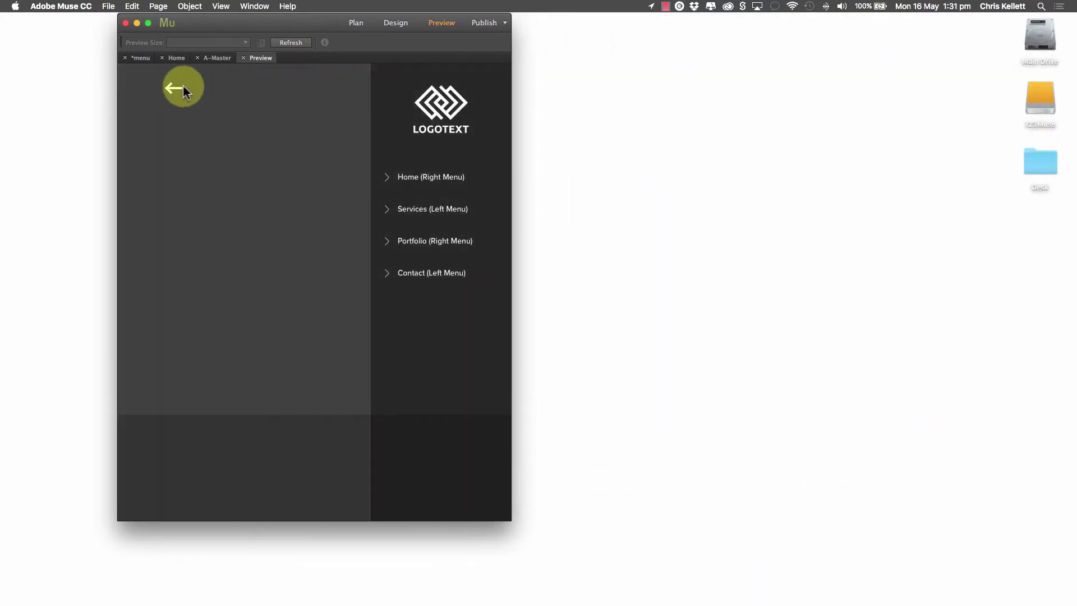
click(177, 90)
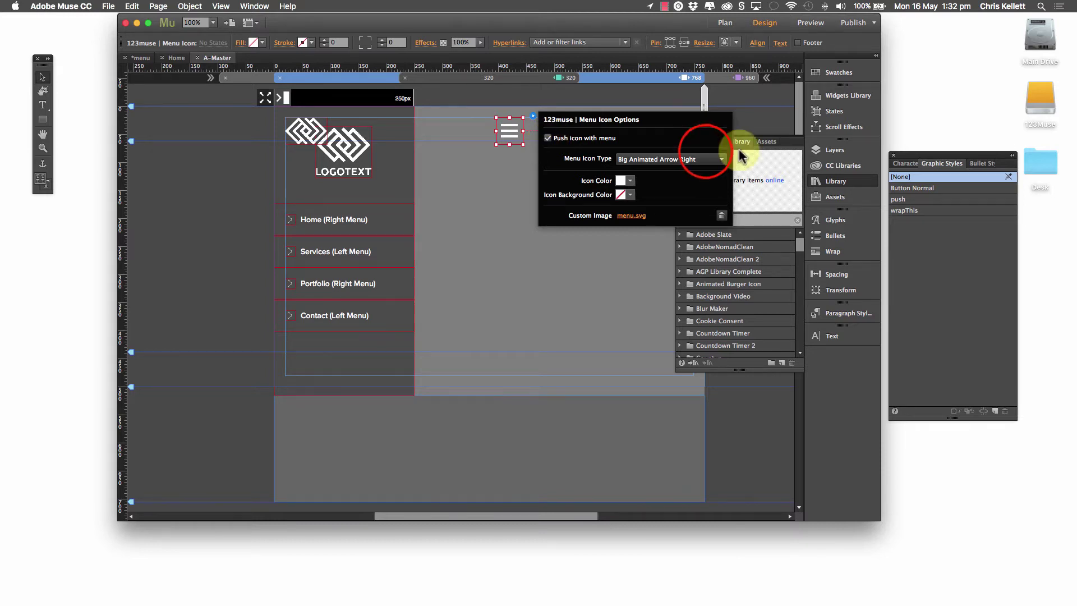
Step: Try the Simple Burger Icon type and check the icon's colour choices in the Text panel
click(696, 159)
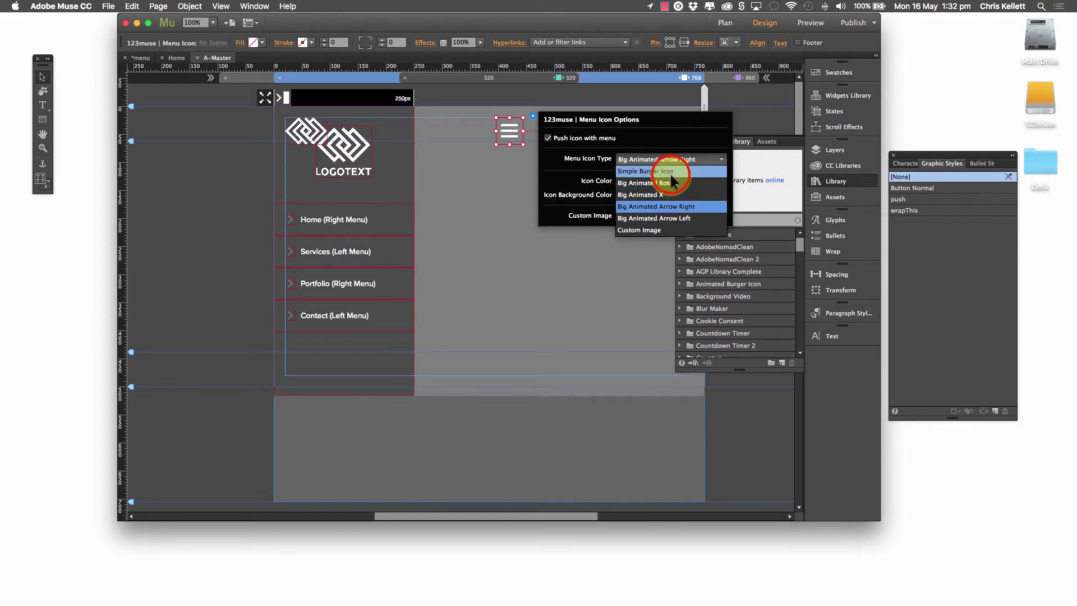
click(623, 171)
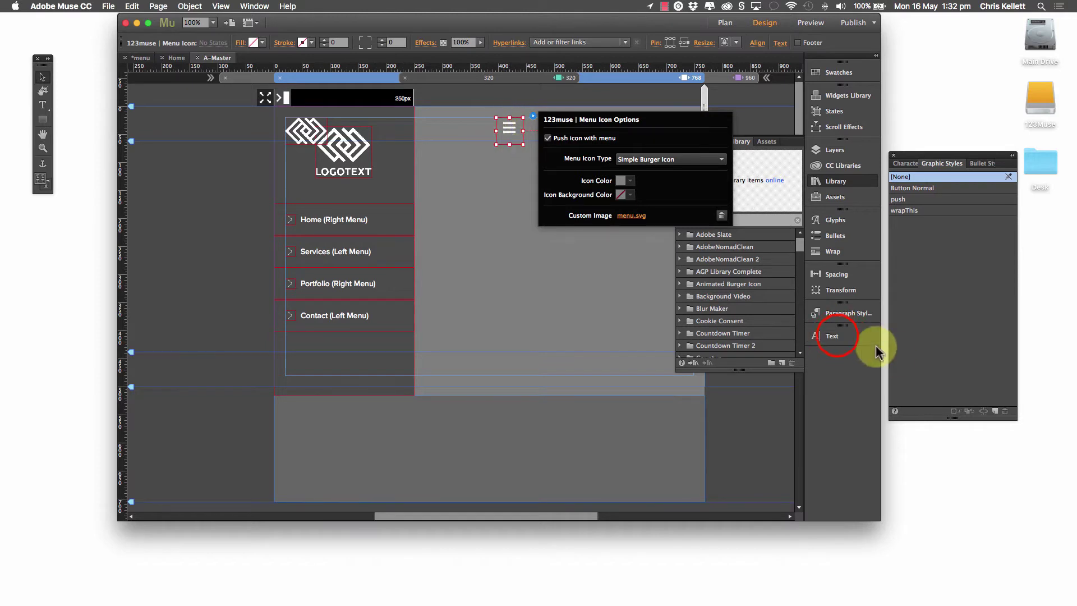
click(830, 336)
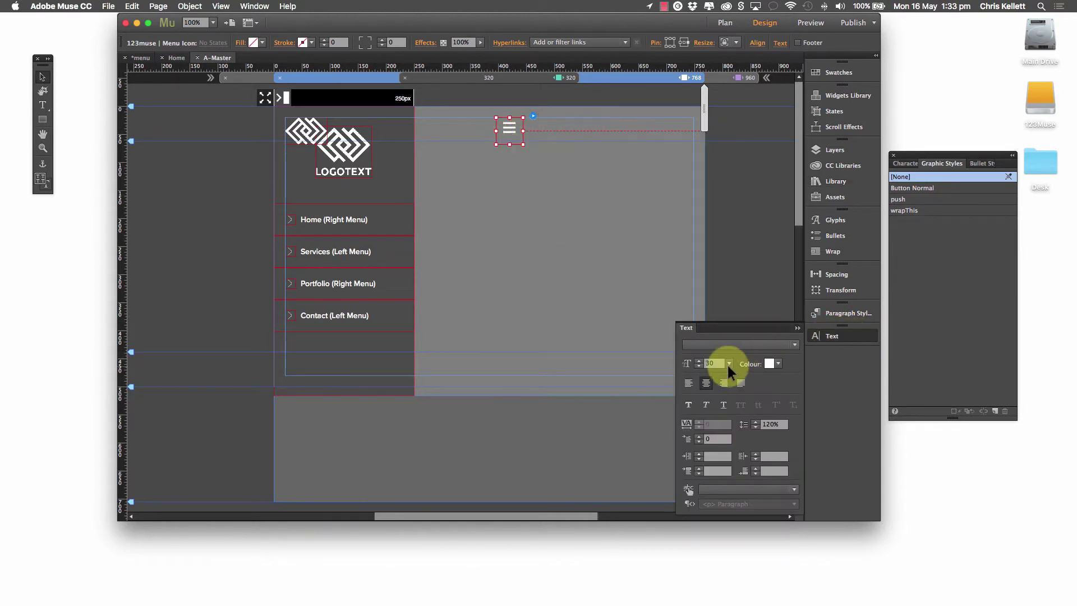
click(769, 364)
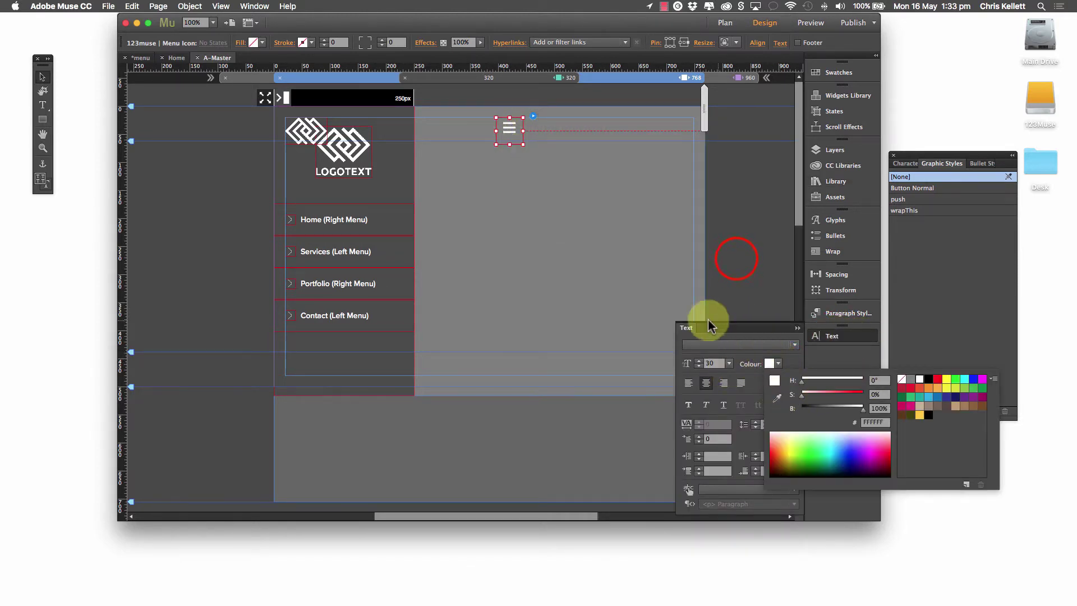
click(735, 259)
Step: Switch the menu icon type to Custom Image with menu.svg, then select the slide-out menu panel
click(509, 126)
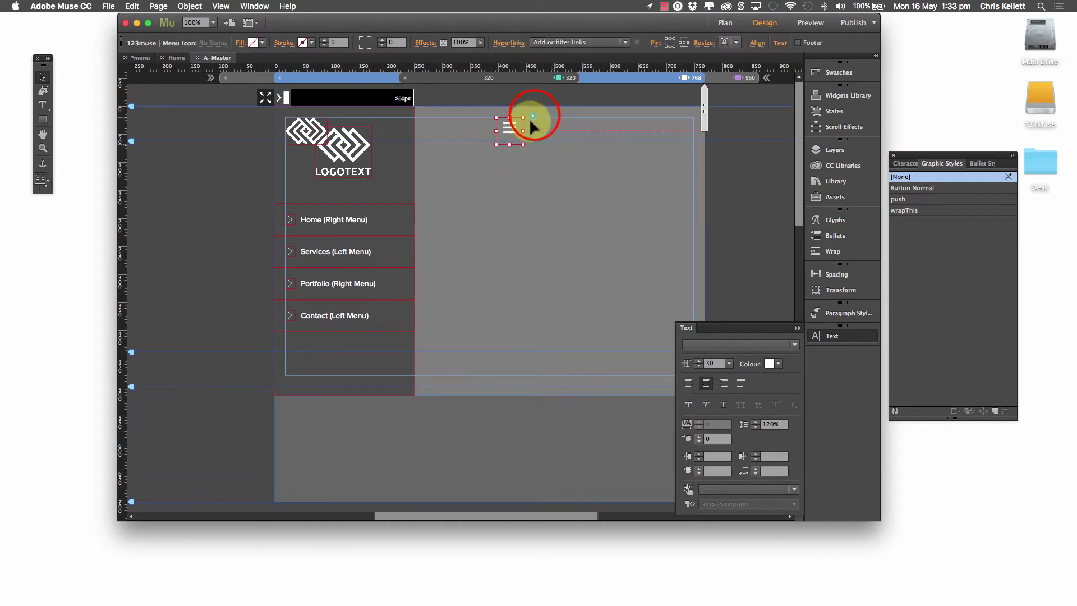
click(533, 116)
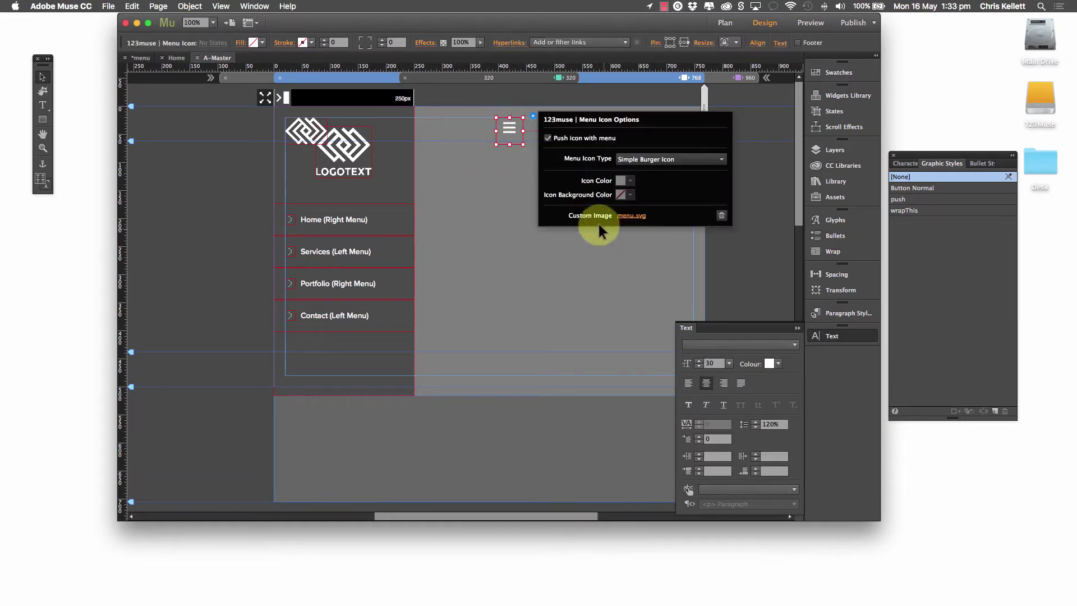
click(654, 159)
click(641, 230)
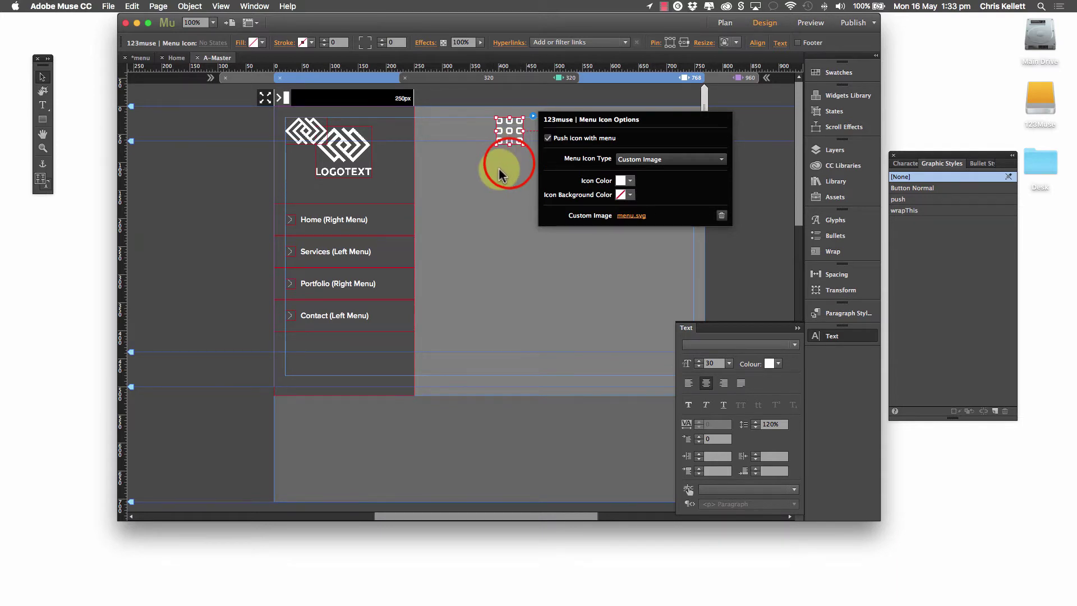
click(511, 124)
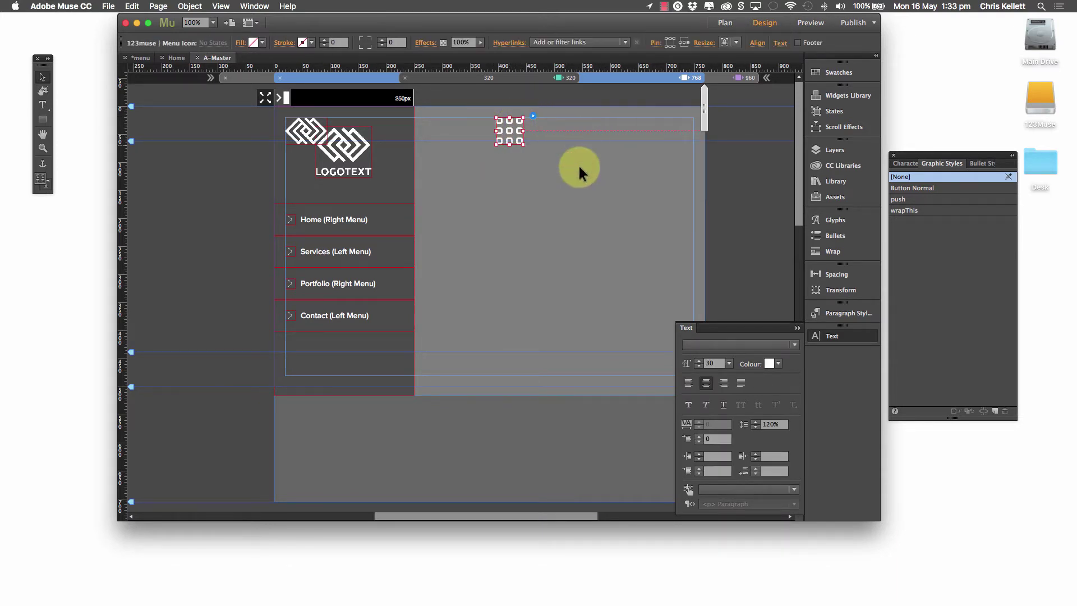
click(555, 196)
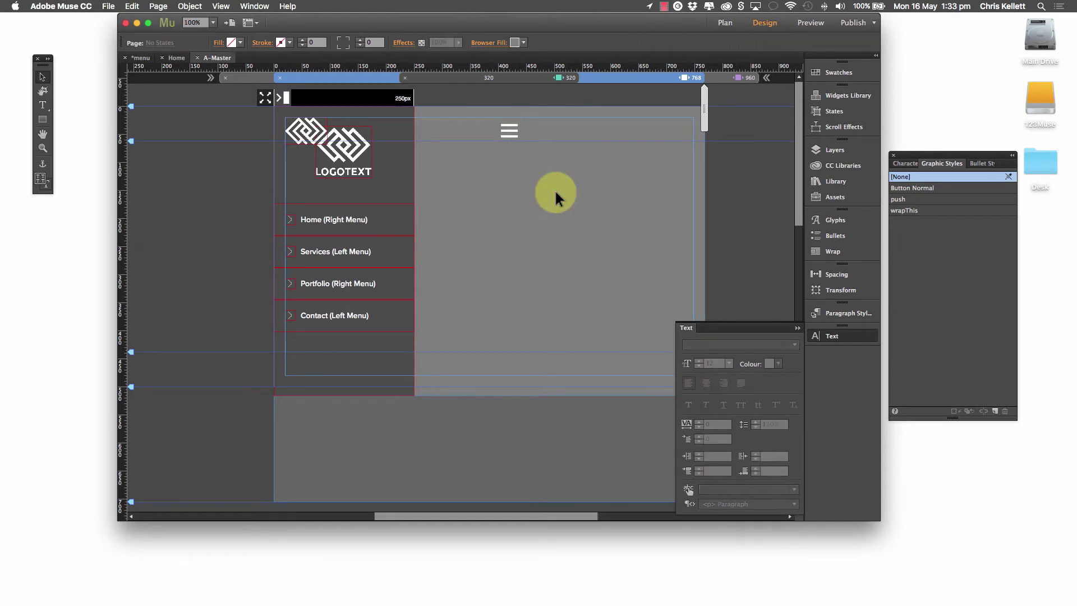
click(410, 180)
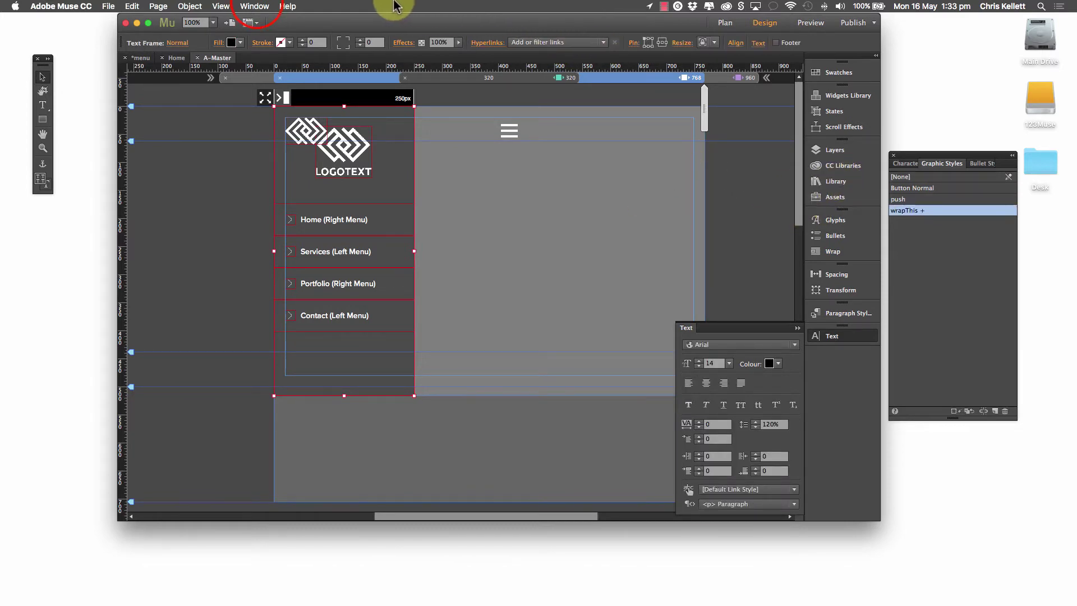
click(254, 6)
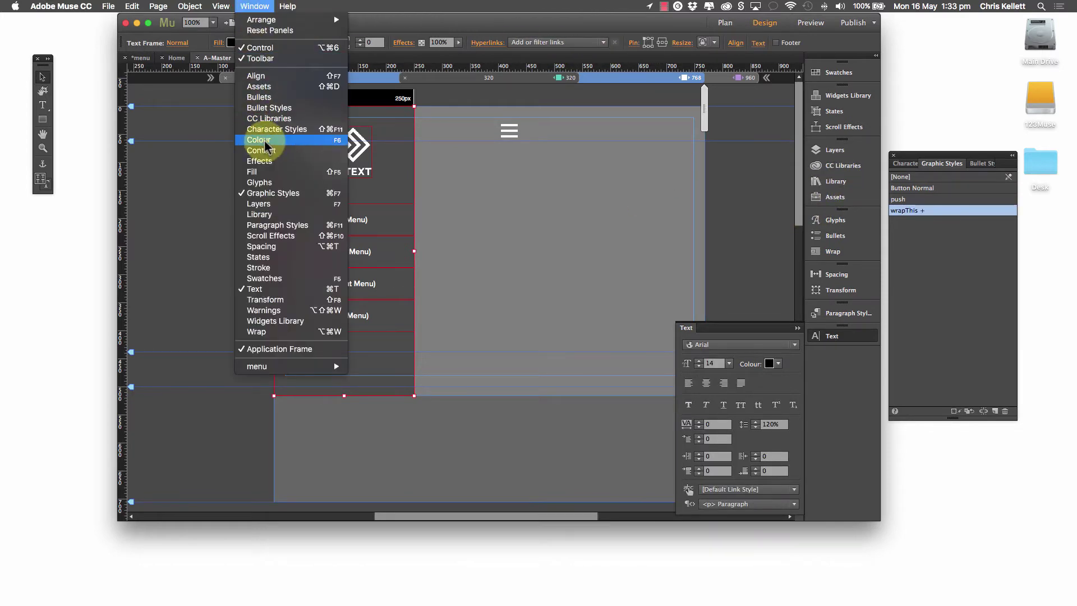
click(270, 193)
click(220, 6)
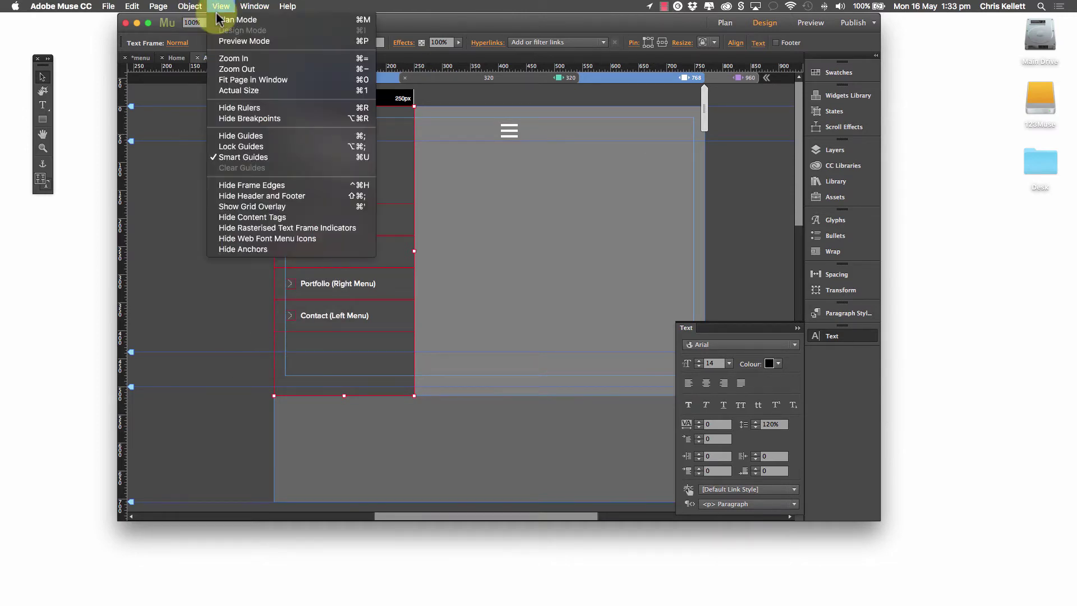
mouse_move(255, 6)
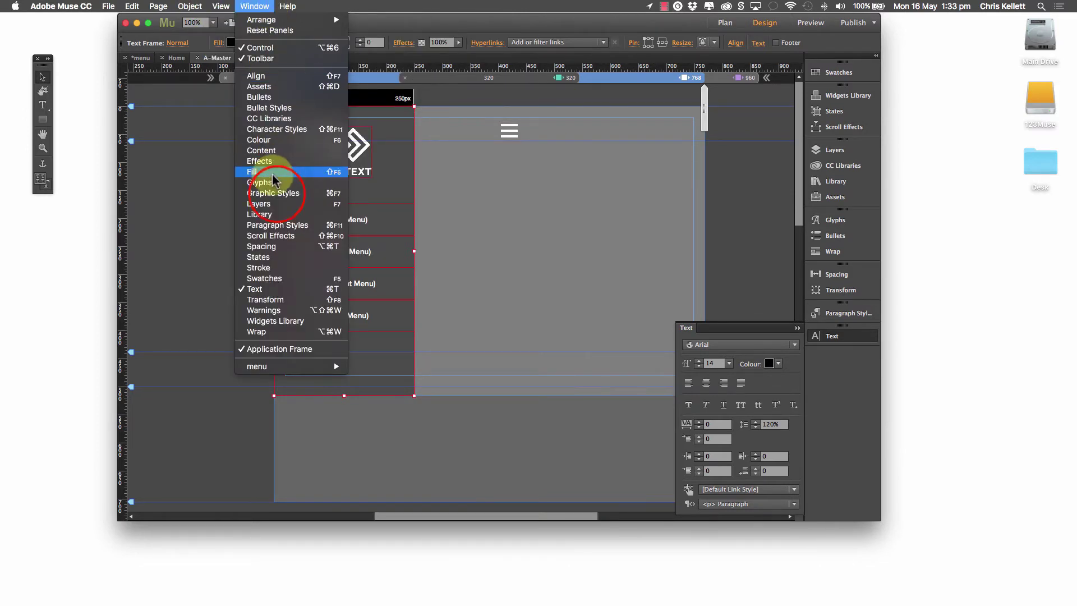
click(263, 193)
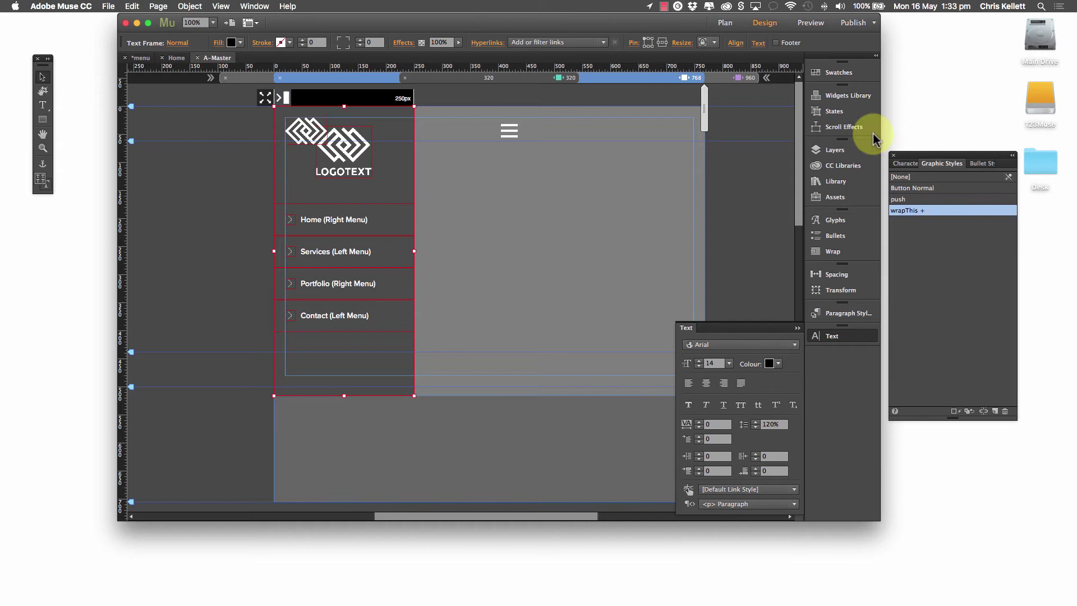
mouse_move(900, 216)
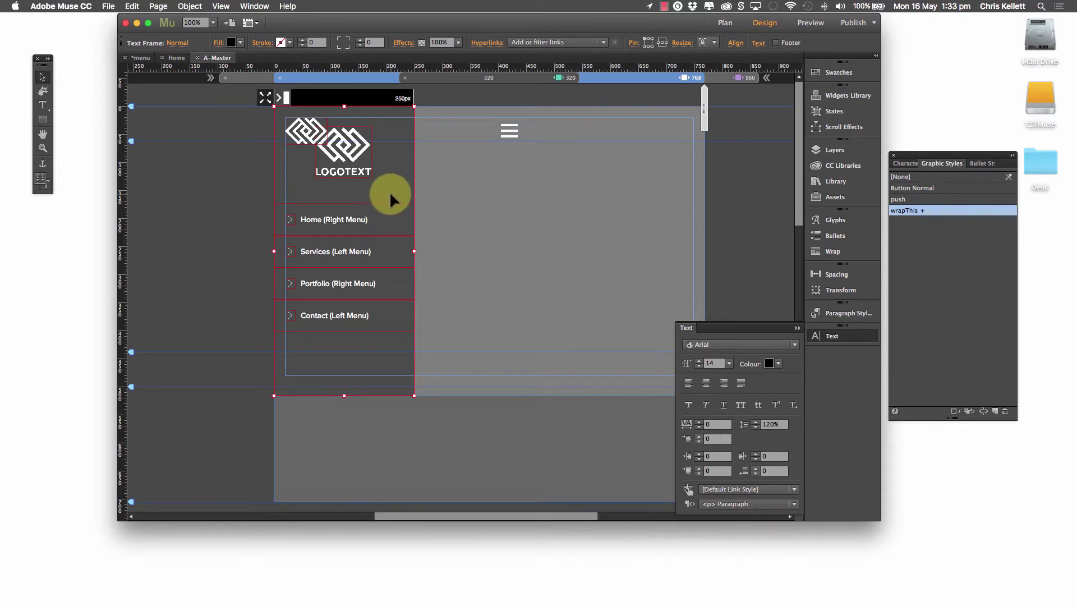
click(503, 129)
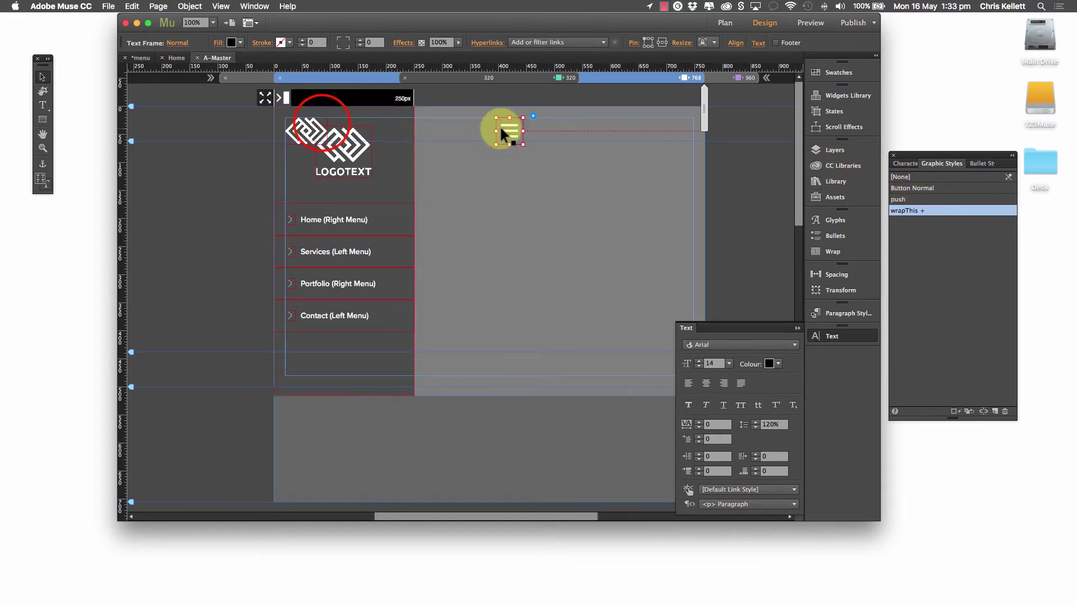
click(308, 131)
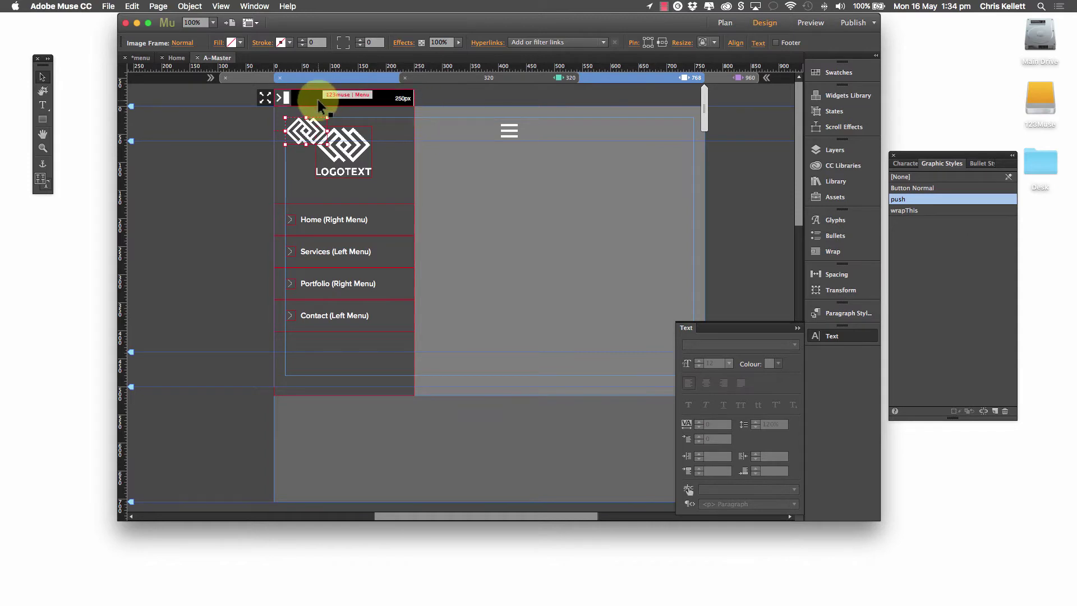
click(282, 101)
click(265, 96)
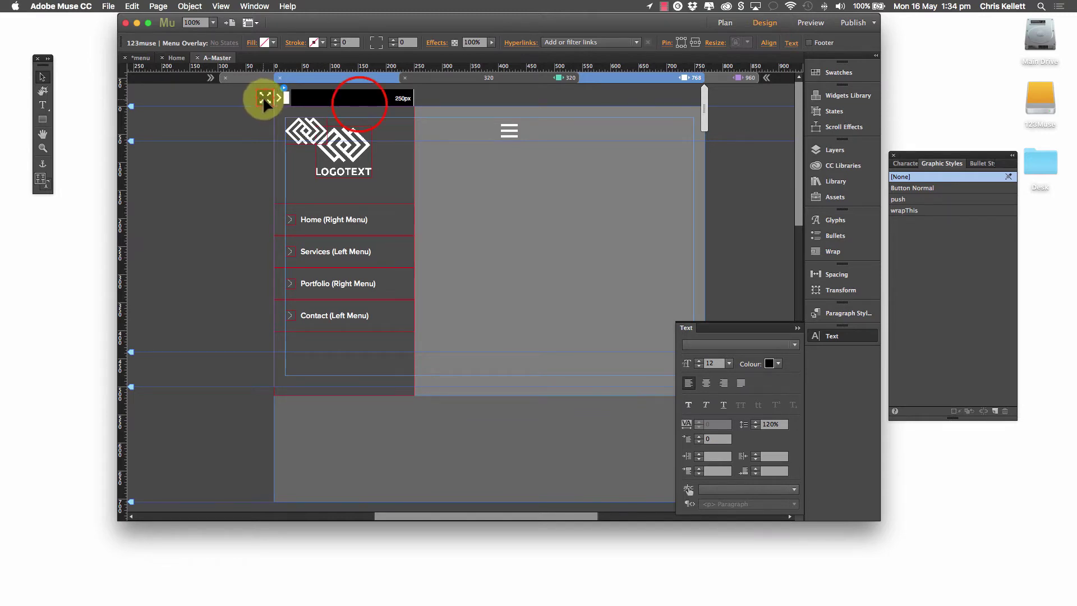
click(331, 99)
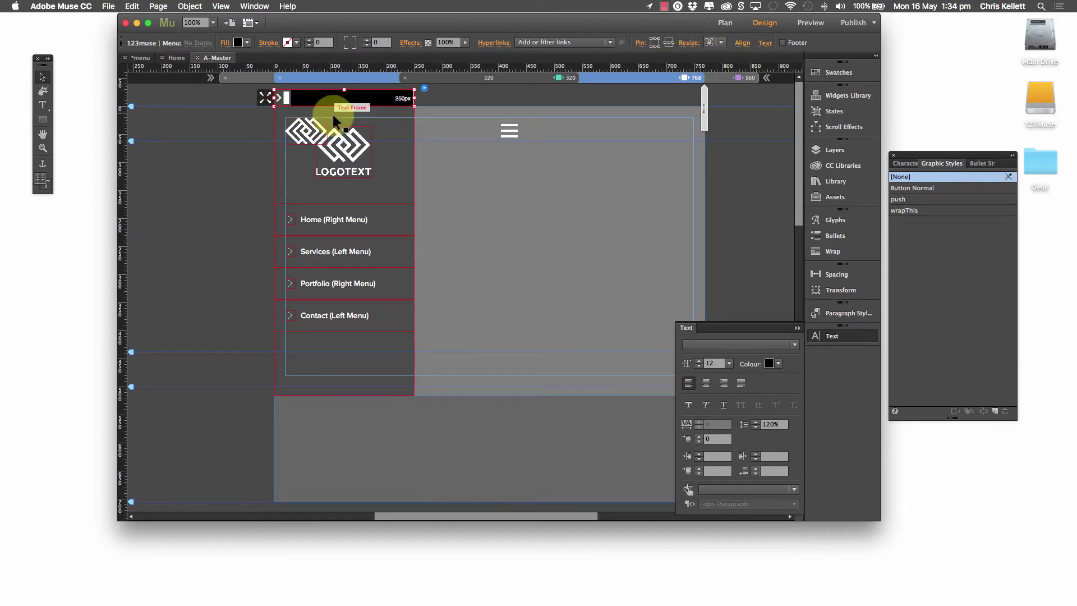
click(300, 121)
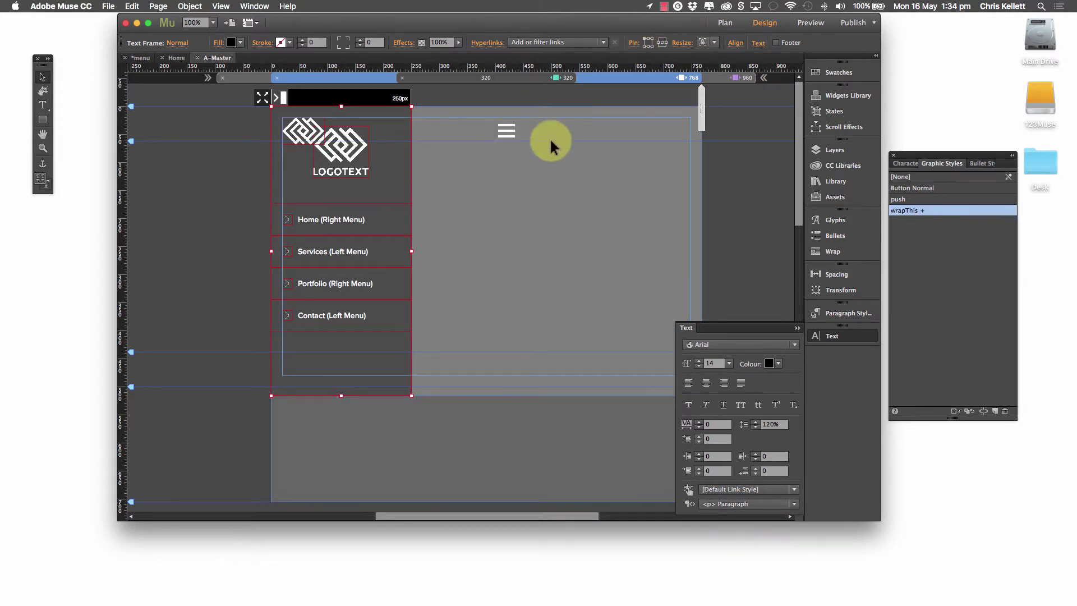
Step: Move the three-line menu icon to the page's right edge
click(503, 139)
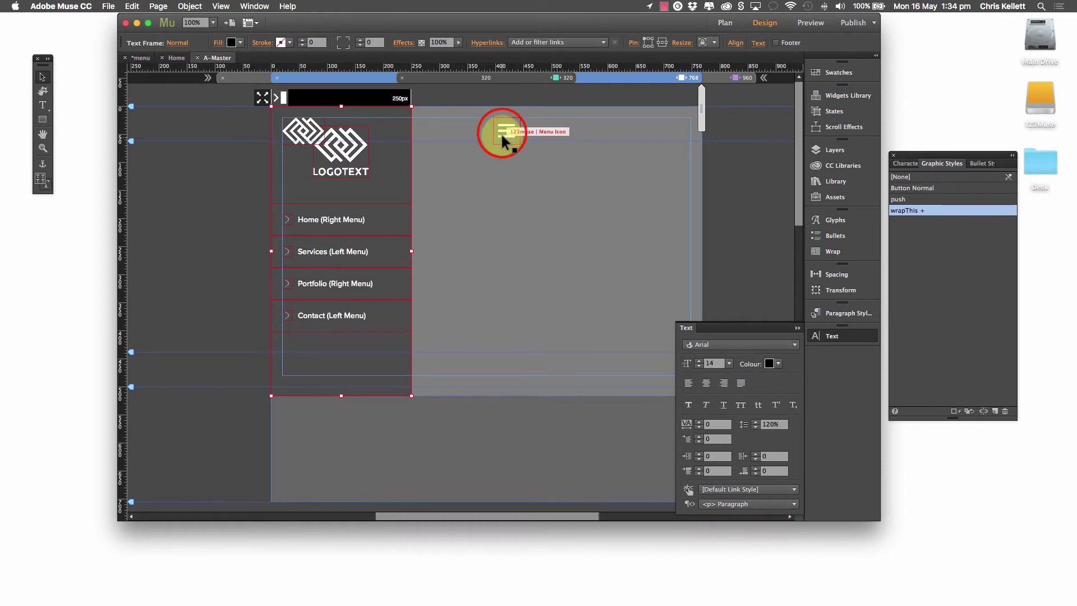
click(494, 129)
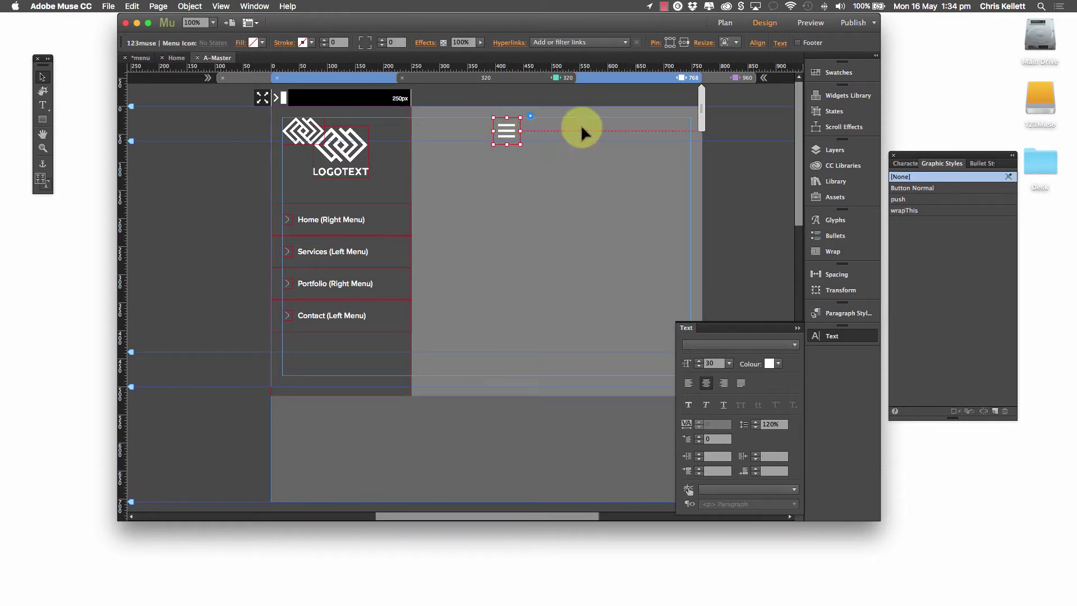
drag(582, 129, 671, 132)
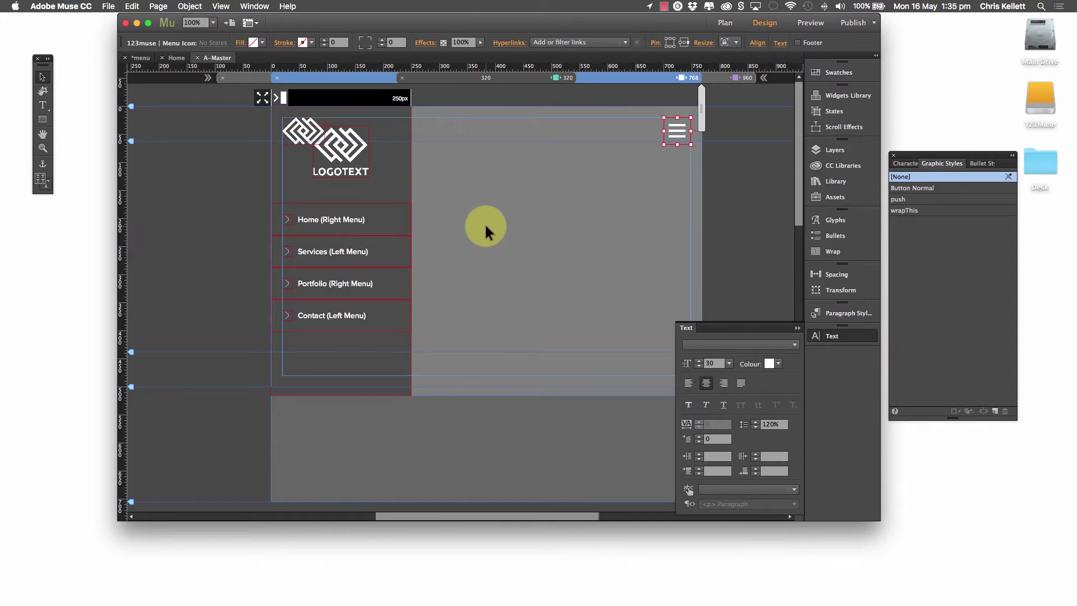
scroll(204, 65, left, 1)
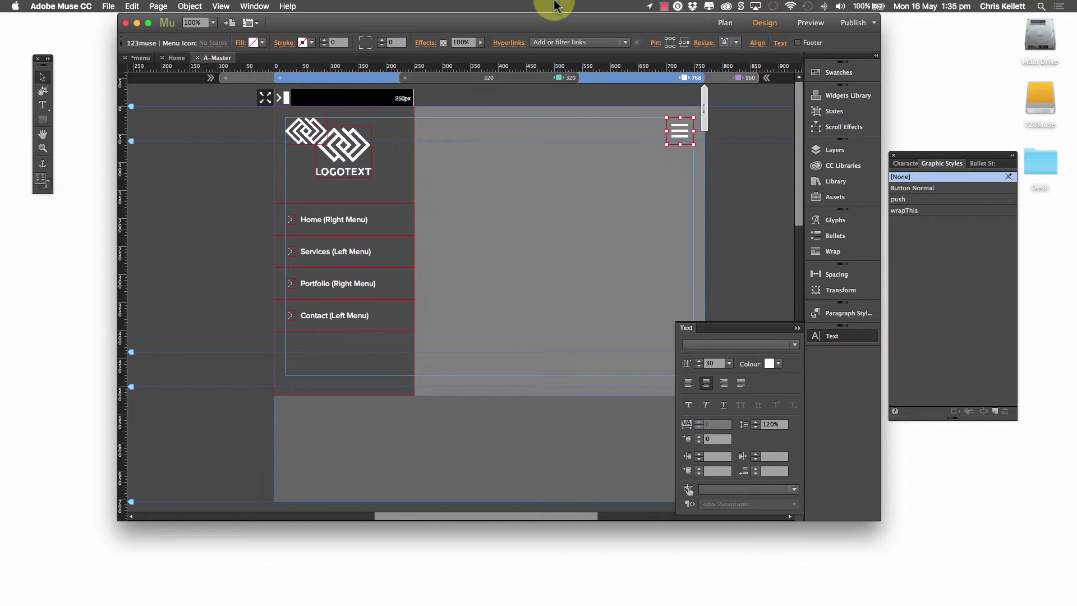
Step: Create Website-3 as a Fluid Width site with Max. Page Width 960 and select A-Master
click(664, 6)
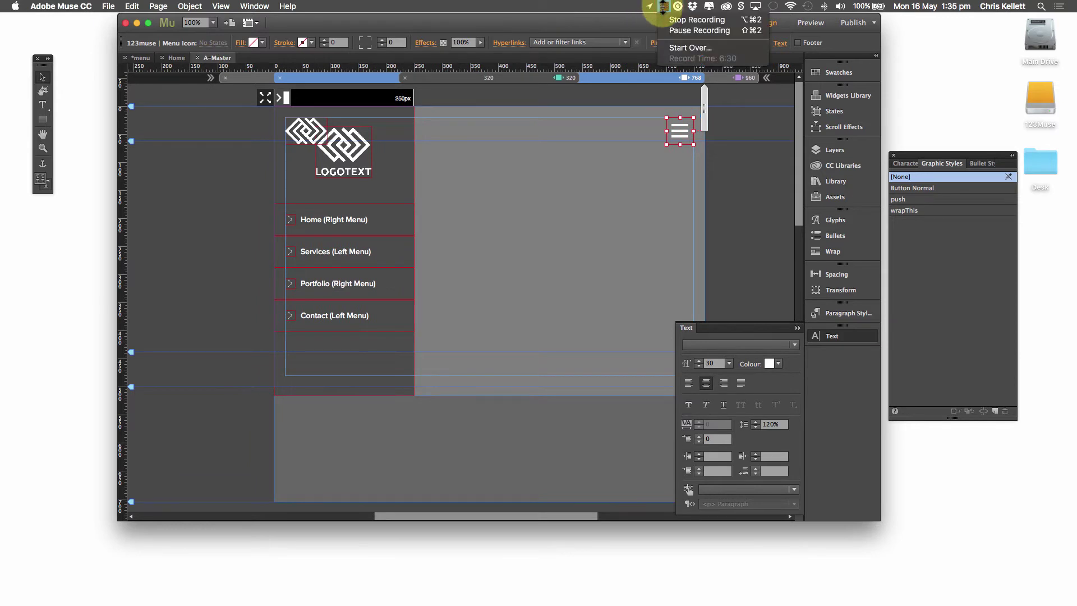
click(683, 31)
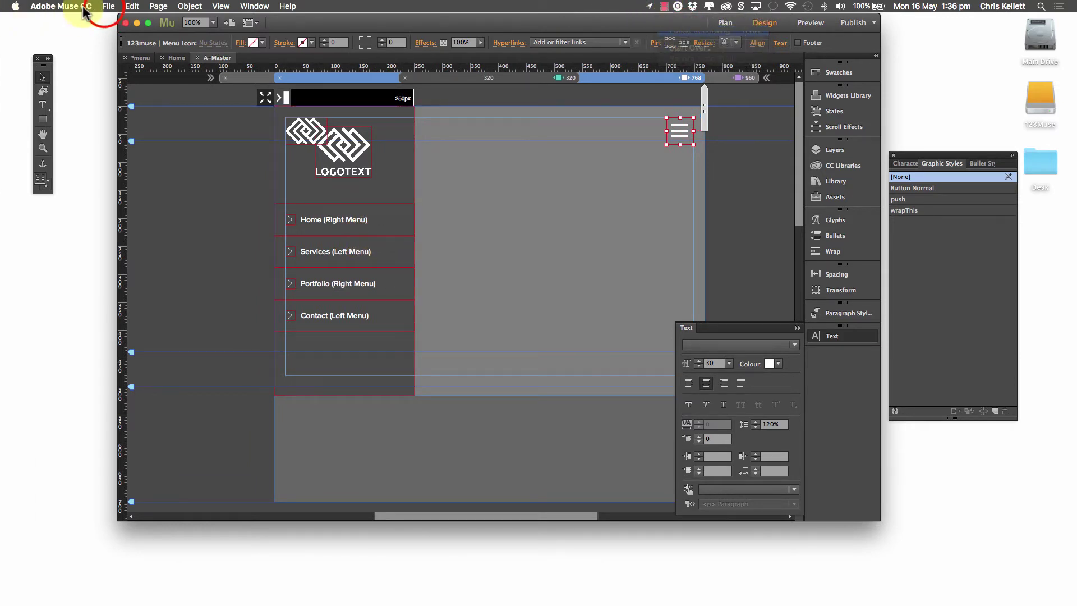
click(108, 6)
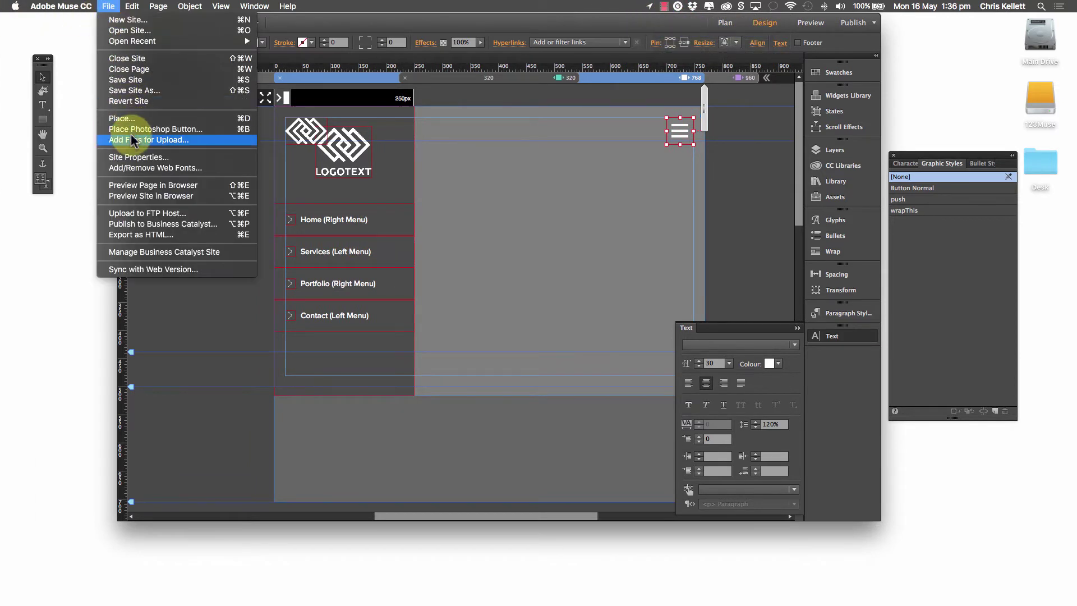
click(143, 20)
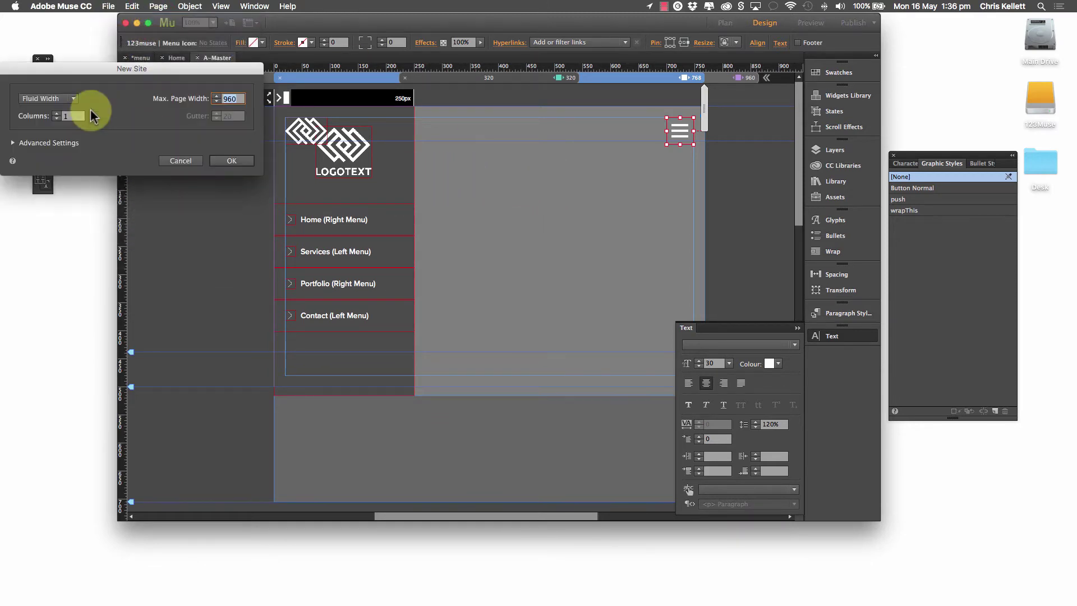
click(228, 160)
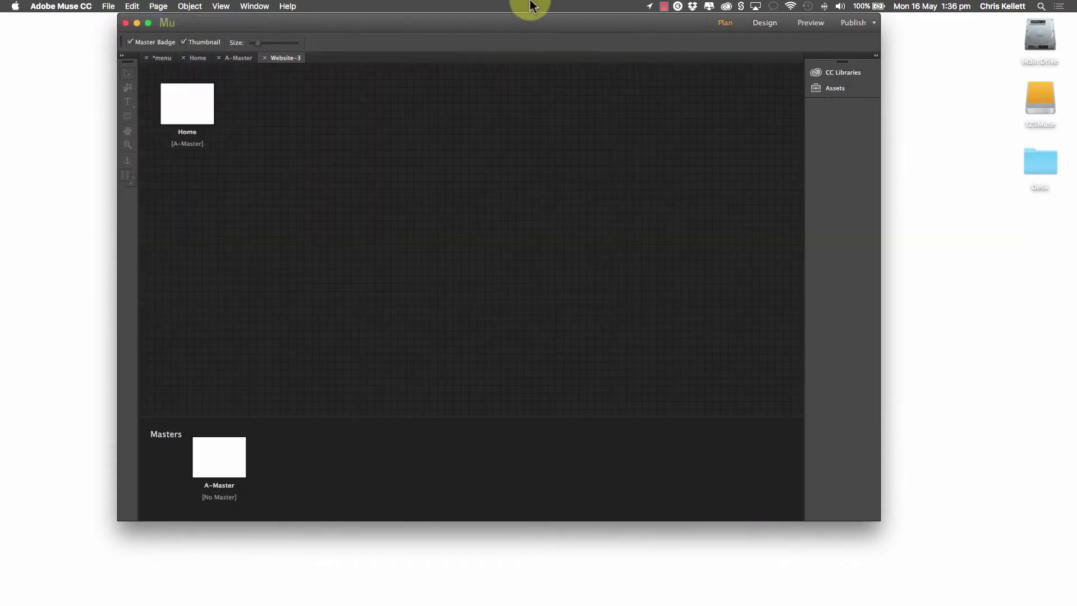
click(220, 463)
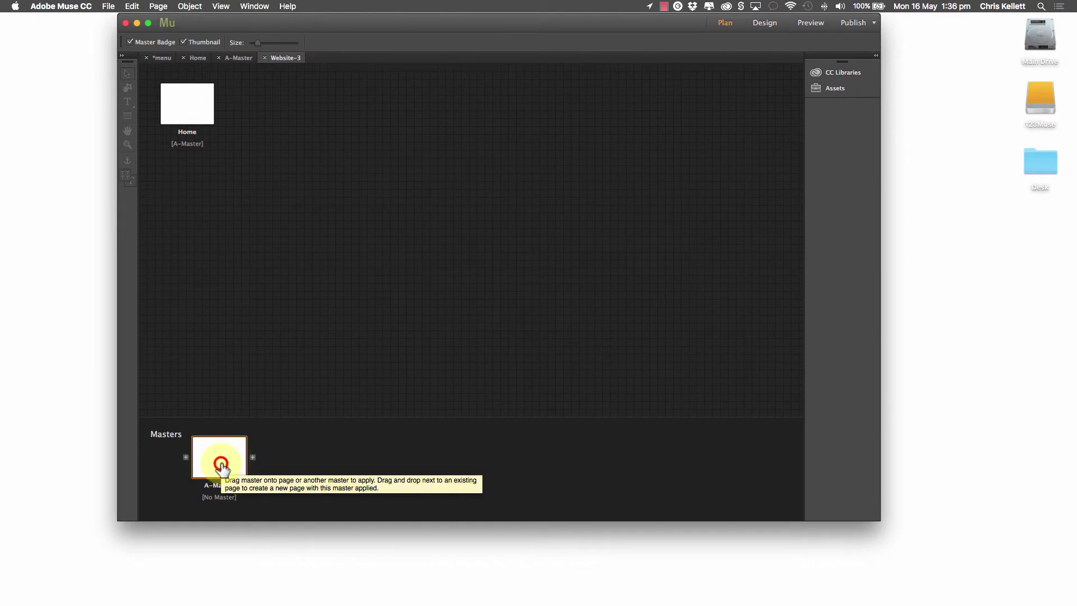
Step: Open A-Master for editing and add a 768 px breakpoint
double_click(221, 462)
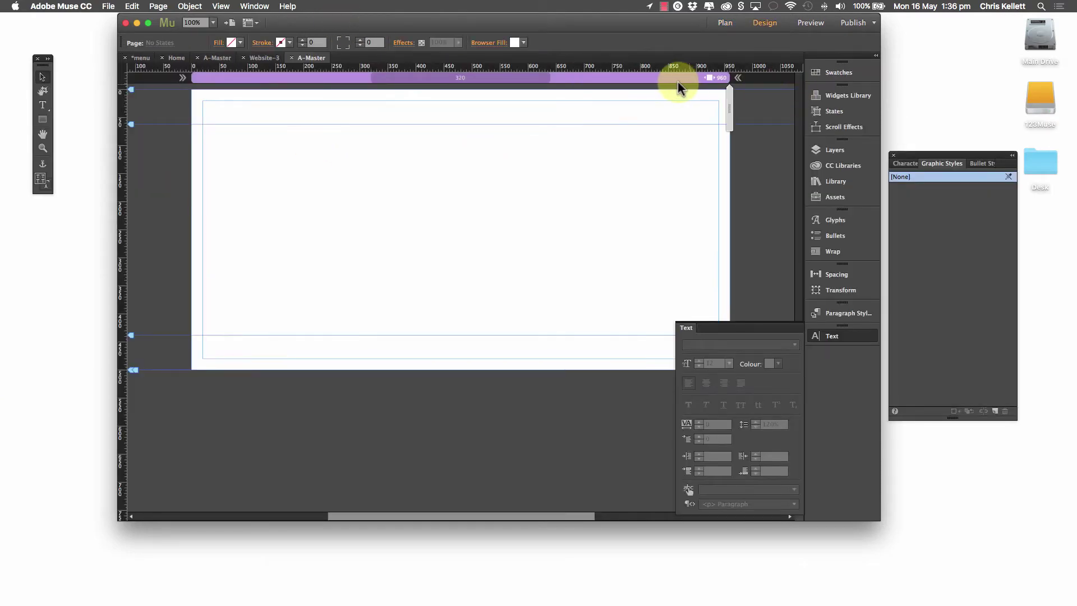
right_click(622, 77)
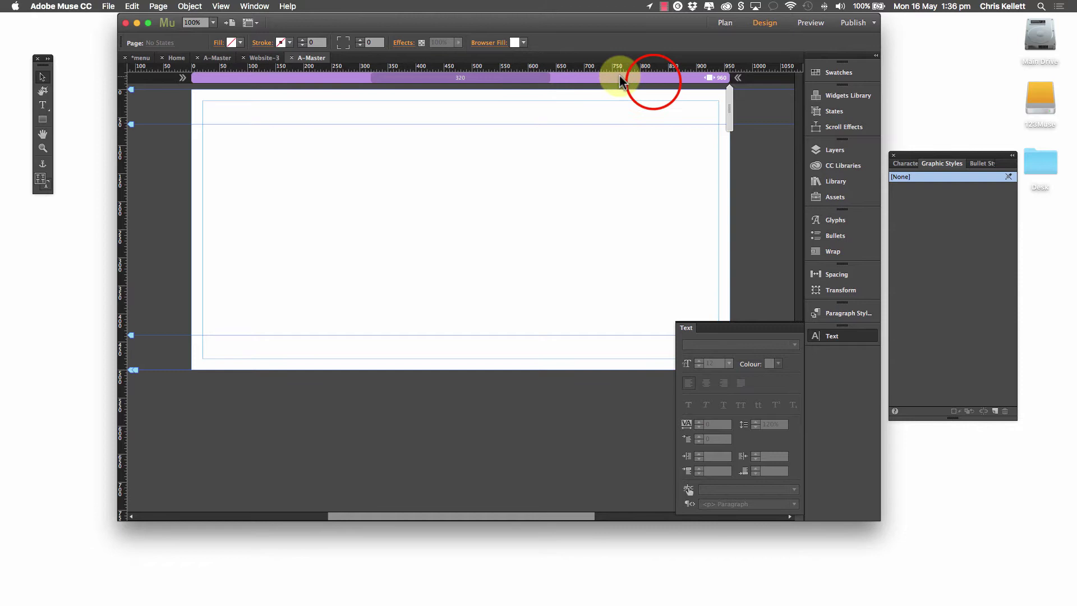
click(605, 150)
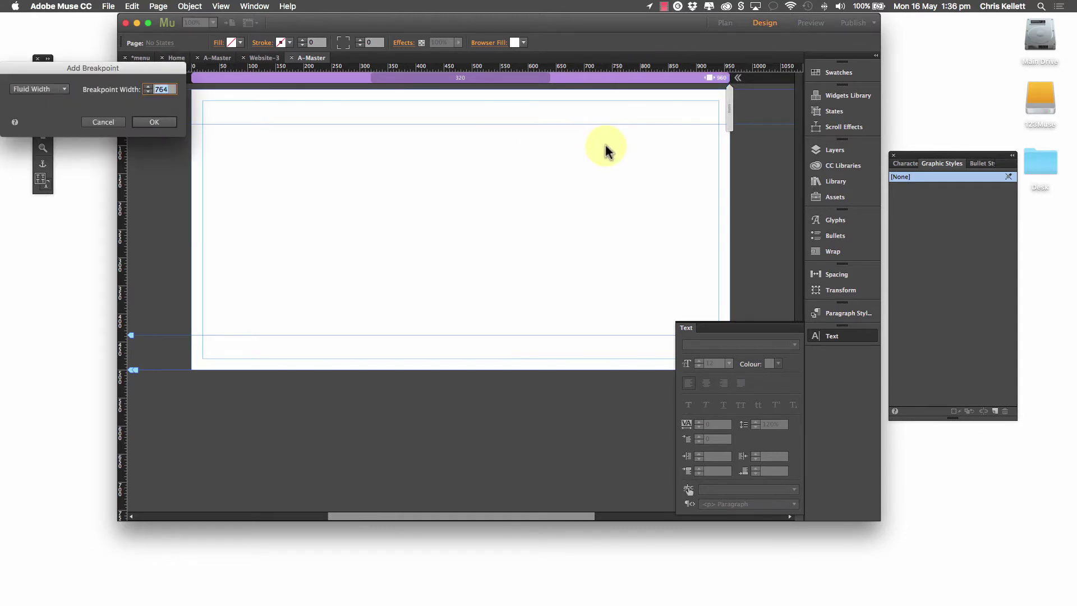
text(7)
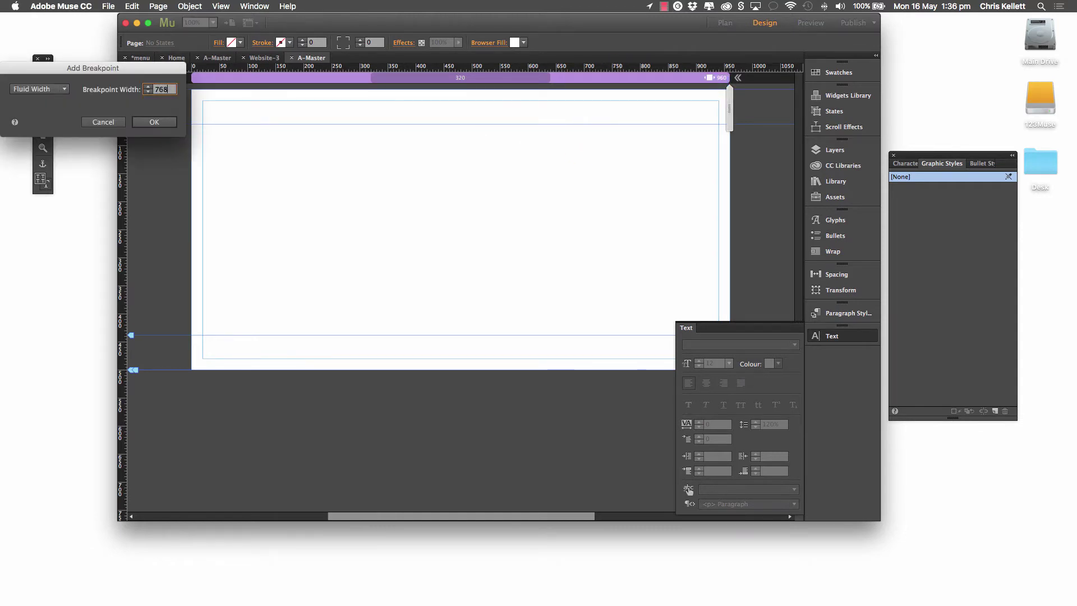
key(Return)
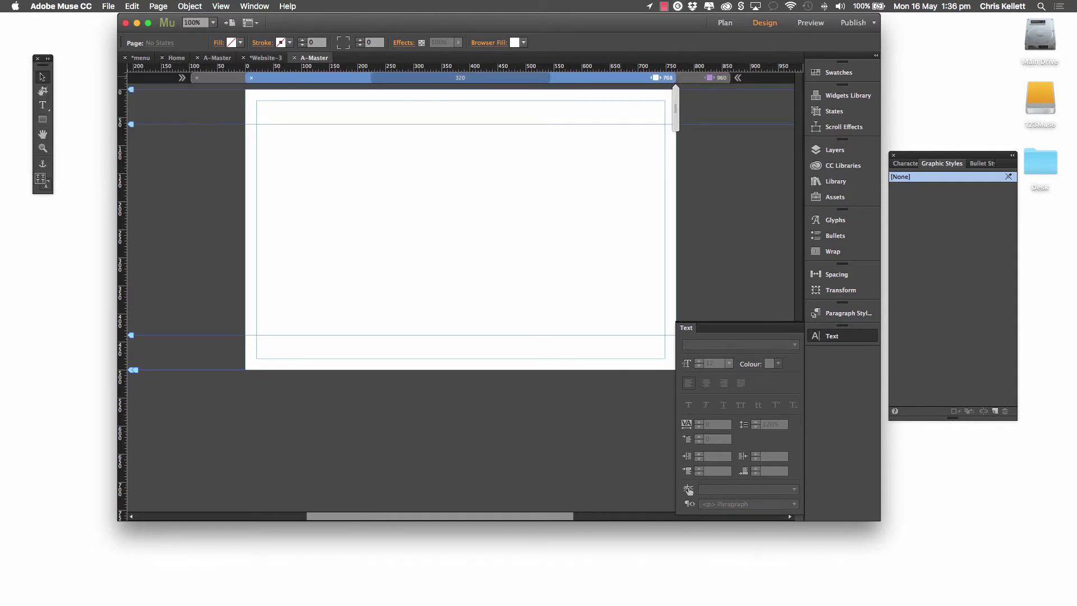
Step: Add a 320 px breakpoint, return to the 960 layout, and collapse the Text panel
right_click(498, 79)
click(500, 82)
text(3)
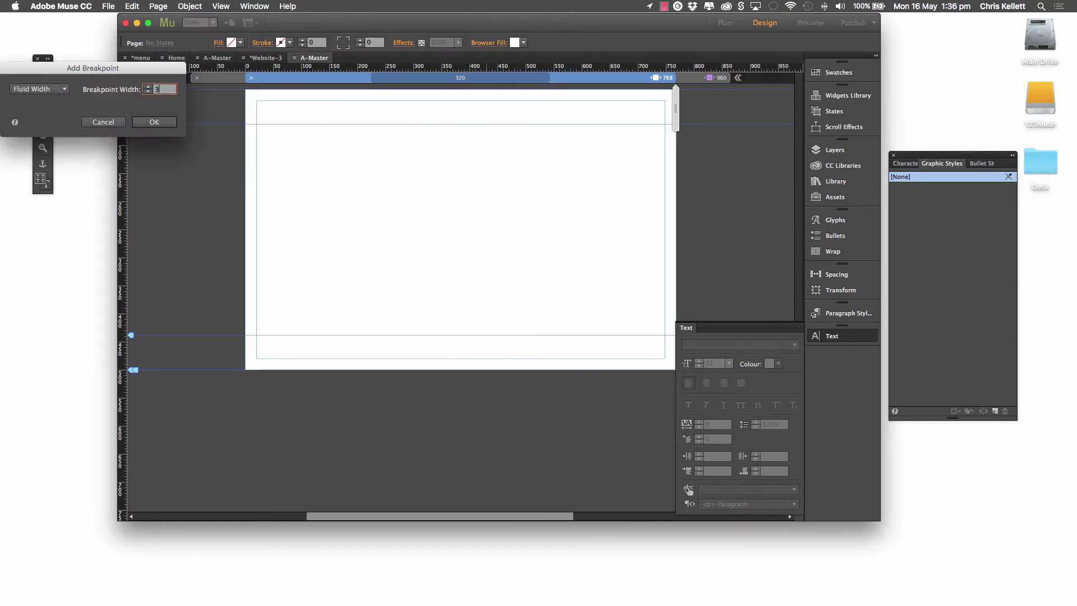
text(20)
key(Return)
click(695, 82)
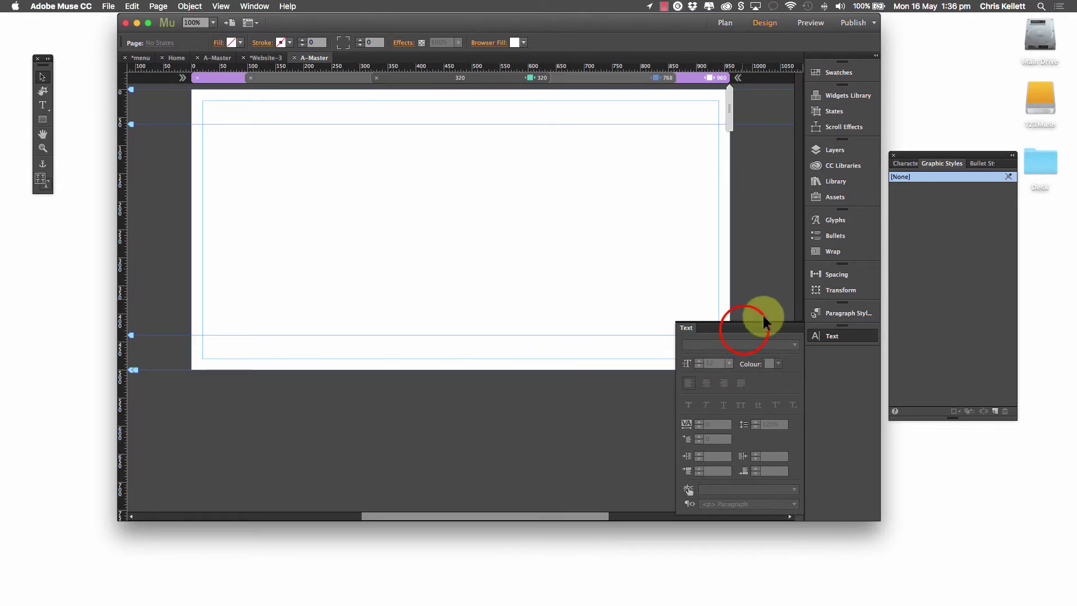
click(796, 328)
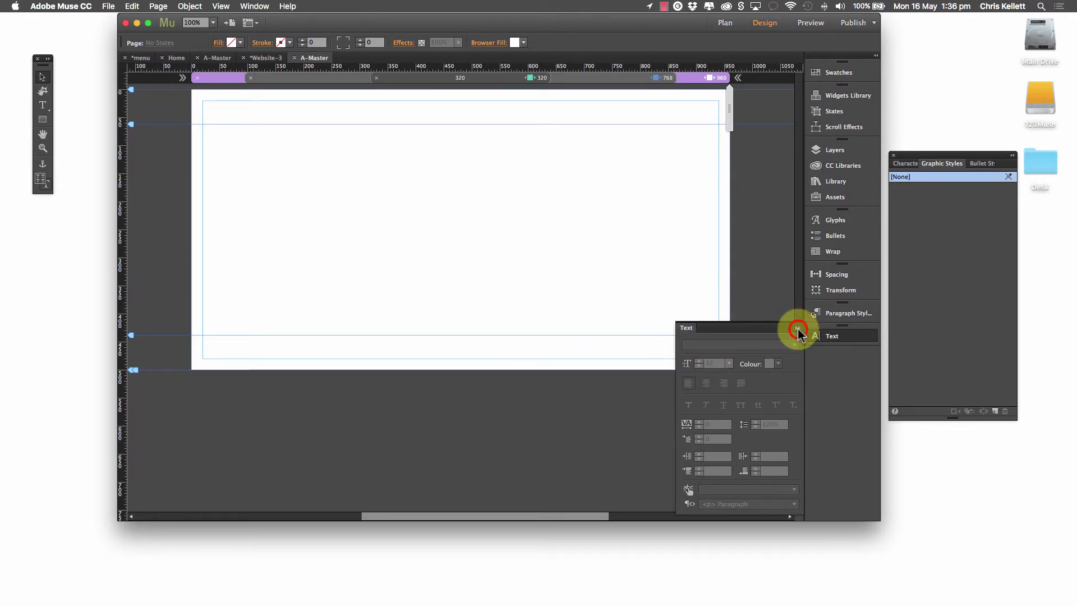
Step: Search the Library for "rmk" and preview the RMK Menu Block and RMK – Page Overlay items
click(836, 181)
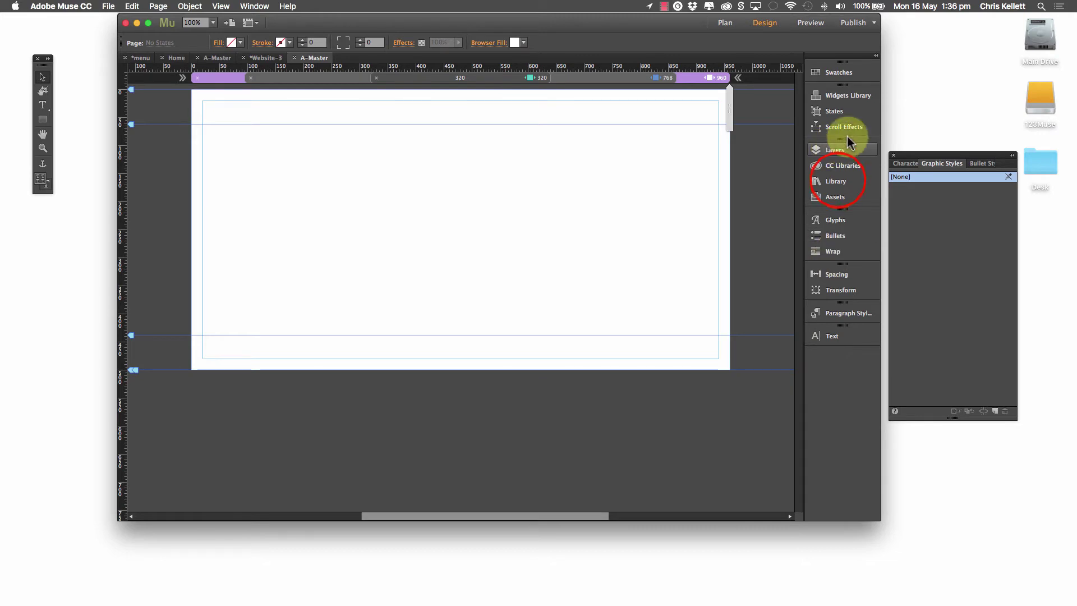
click(732, 218)
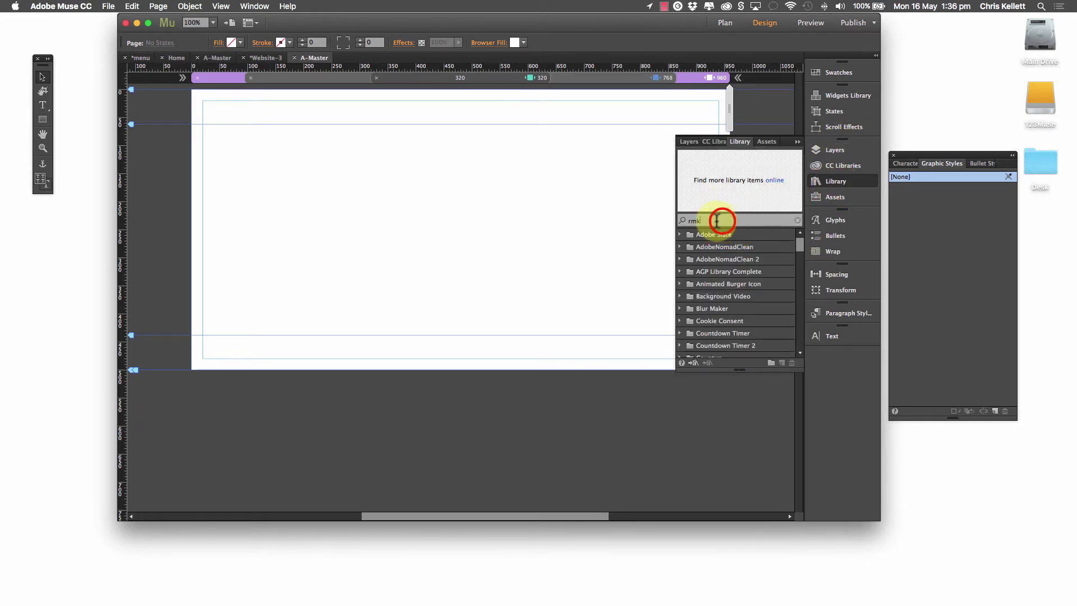
text(rmk)
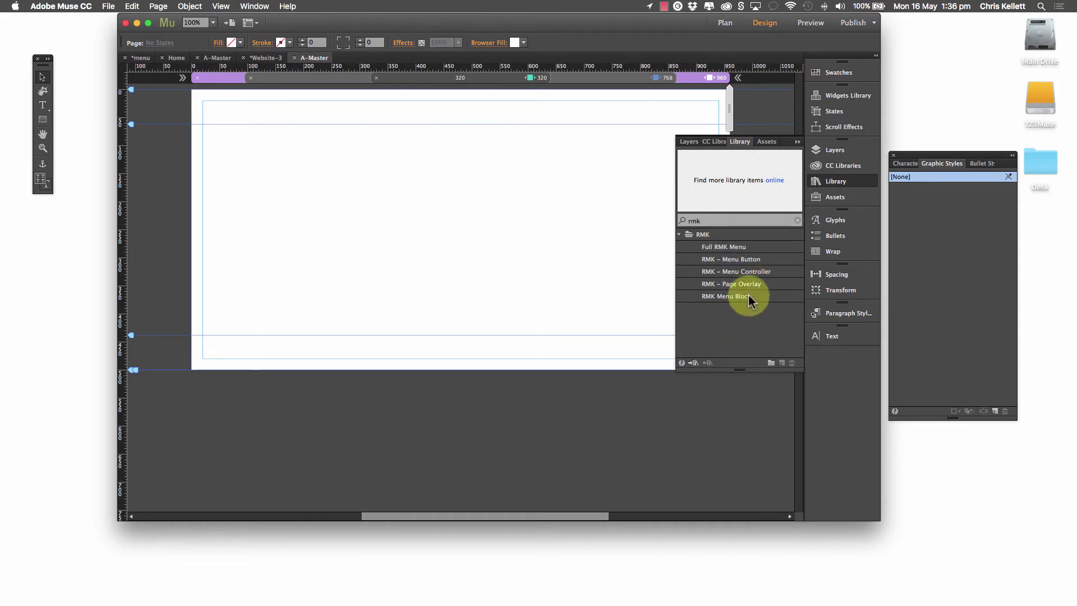
click(737, 297)
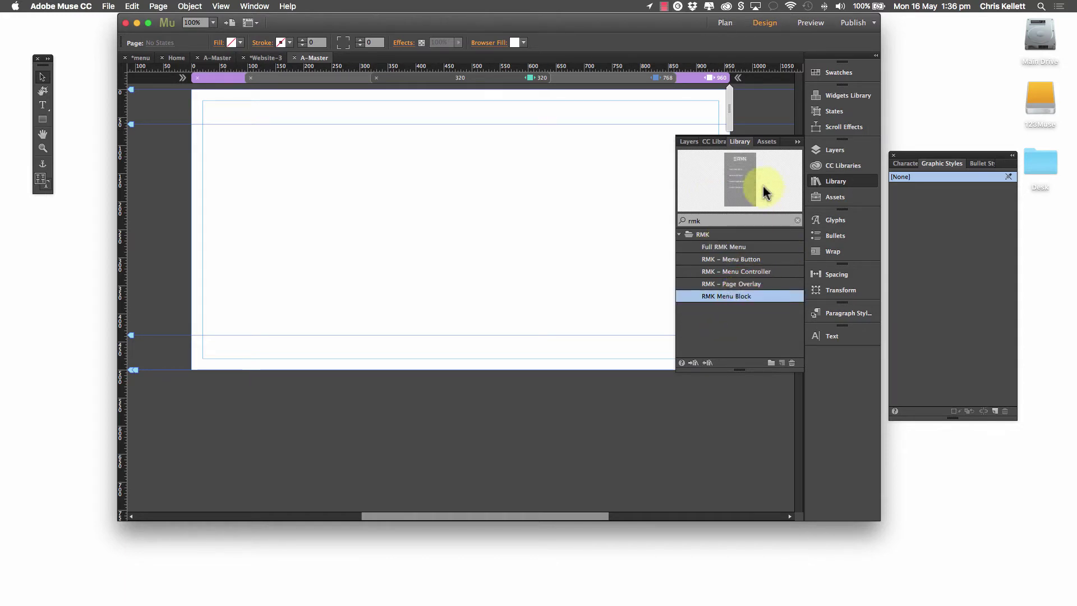
click(737, 288)
Step: Clear the Library search and select Sample Desktop Menu in the RMK folder
double_click(702, 221)
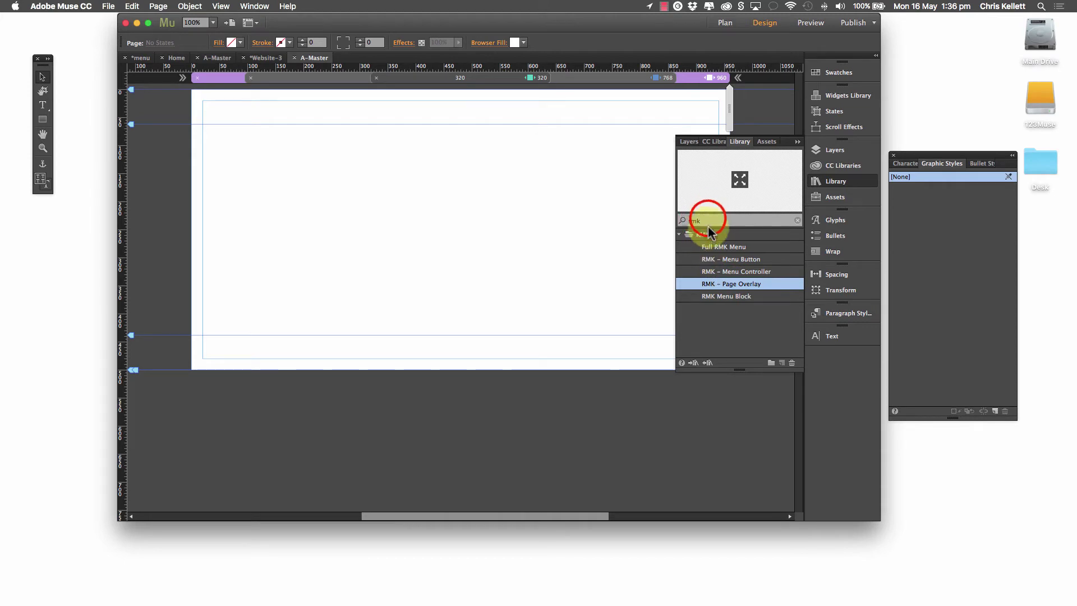
key(BackSpace)
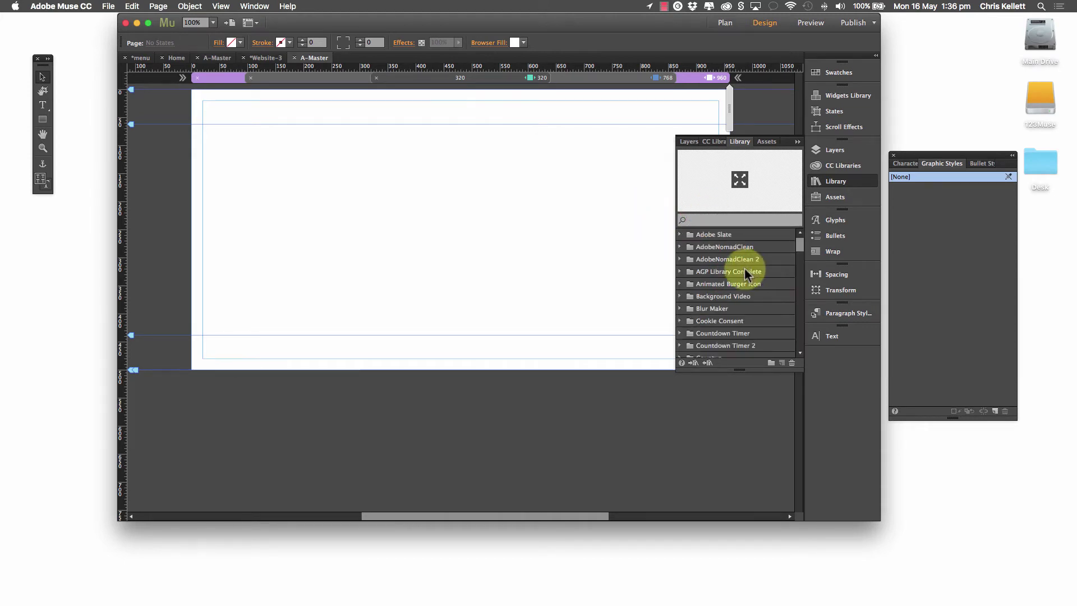
scroll(743, 272, down, 10)
scroll(746, 275, down, 10)
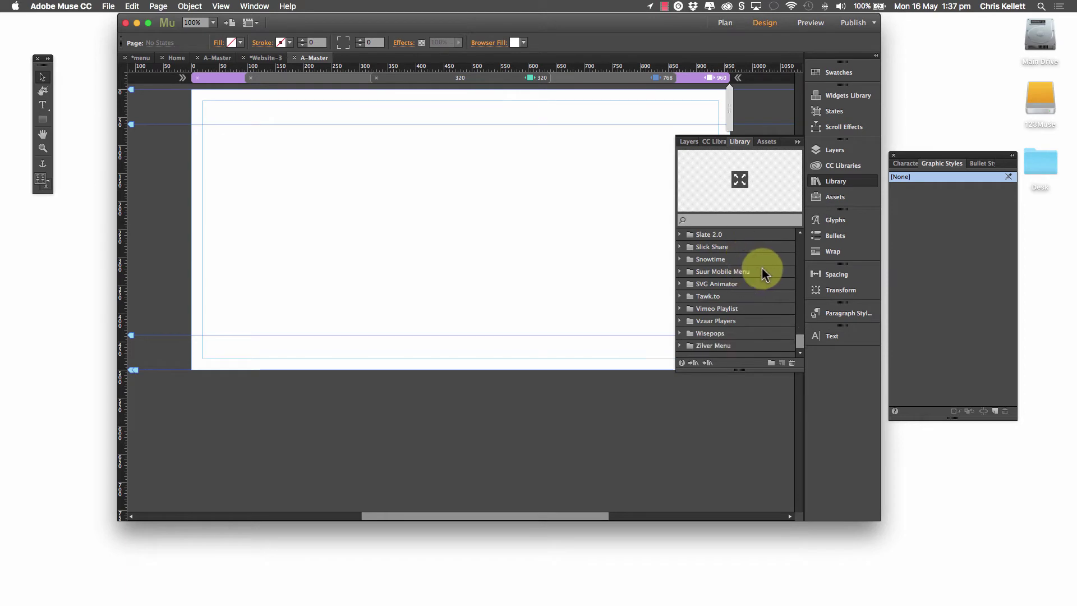
scroll(764, 273, up, 6)
click(715, 326)
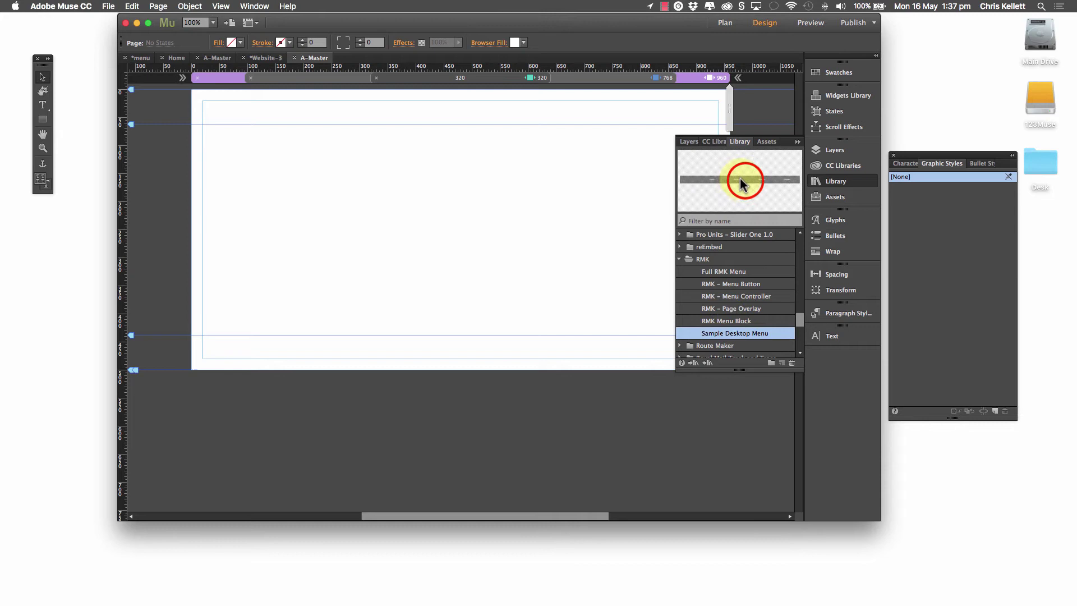
Step: Place the Sample Desktop Menu at the top of A-Master and nudge its Home item slightly right
click(416, 251)
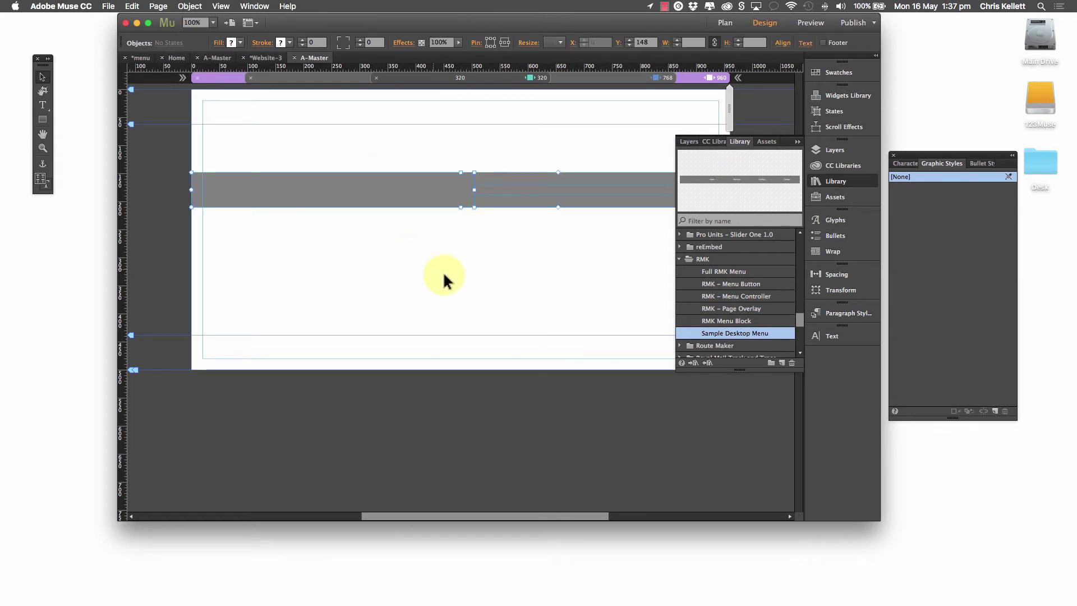
click(798, 141)
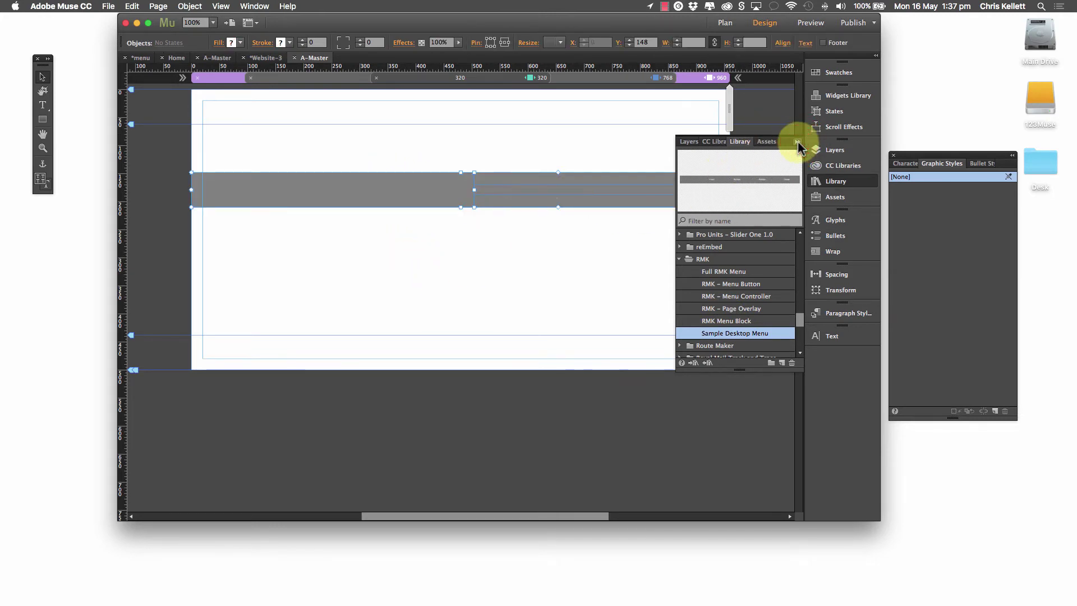
drag(645, 192, 456, 199)
drag(221, 185, 228, 113)
click(462, 108)
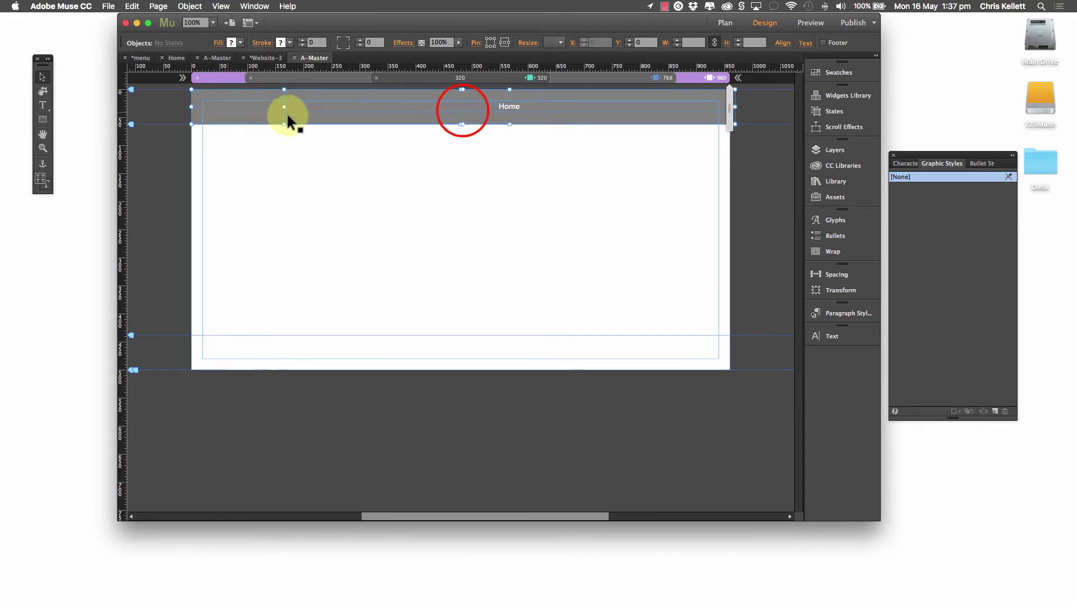
drag(452, 109, 458, 109)
click(750, 100)
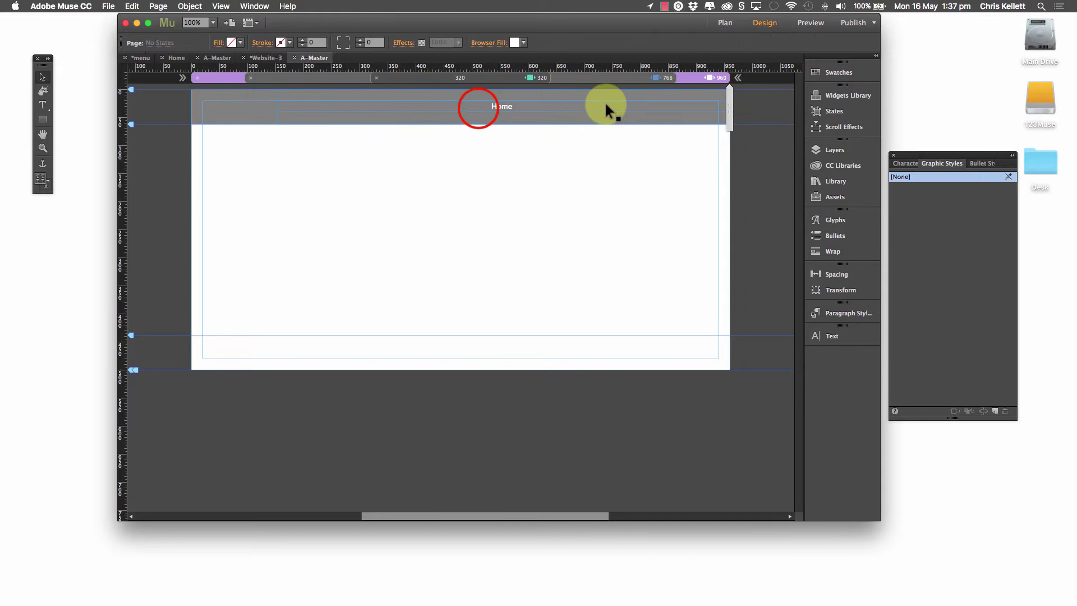
Step: Set the menu widget's Menu Type to Manual and select its [Name] item
click(478, 107)
right_click(518, 107)
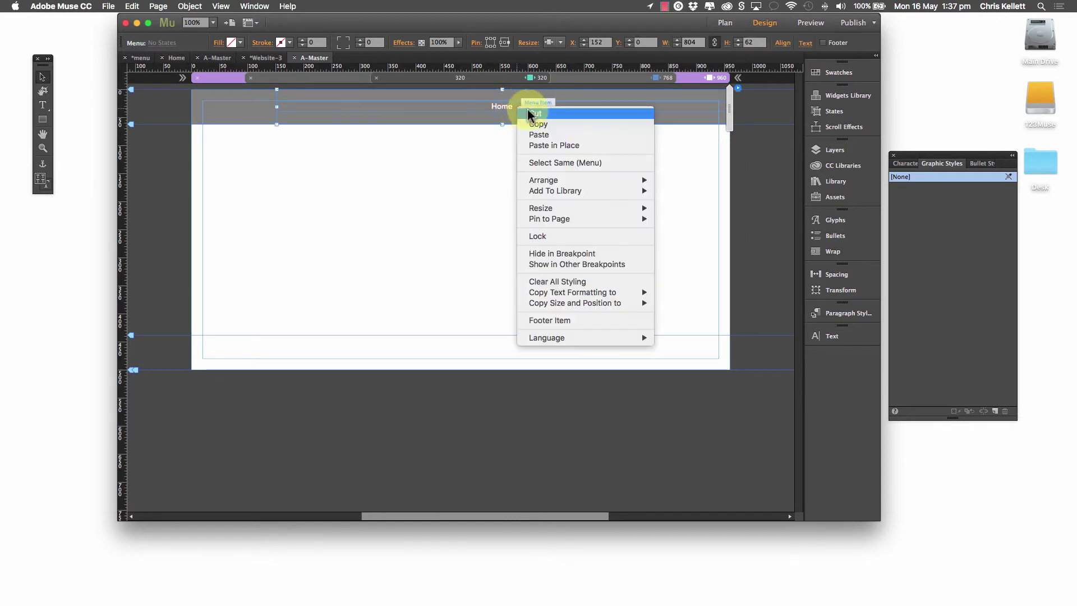
click(763, 106)
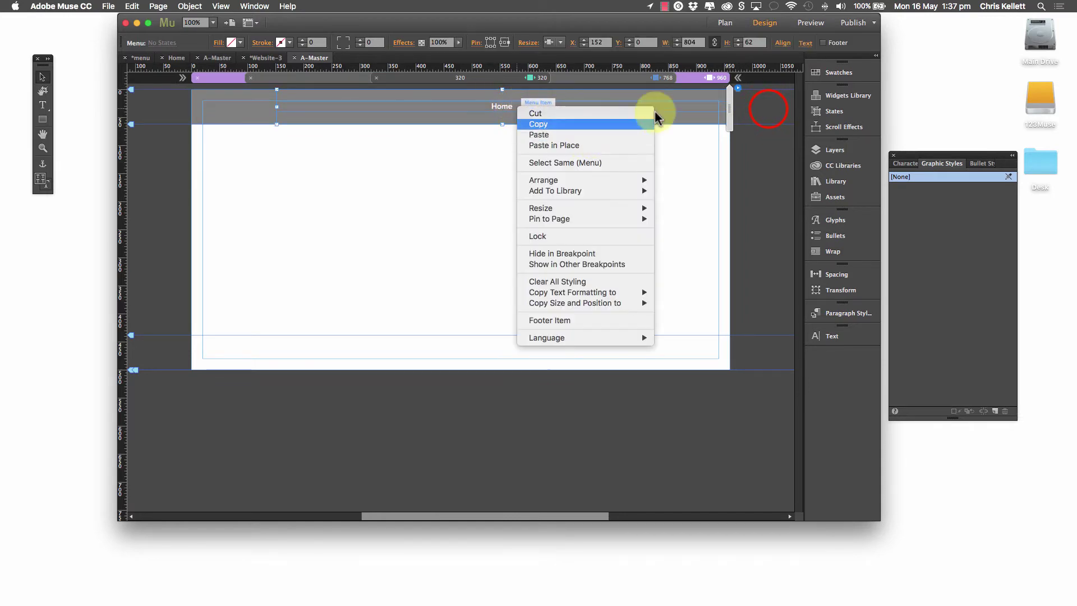
click(739, 89)
click(853, 105)
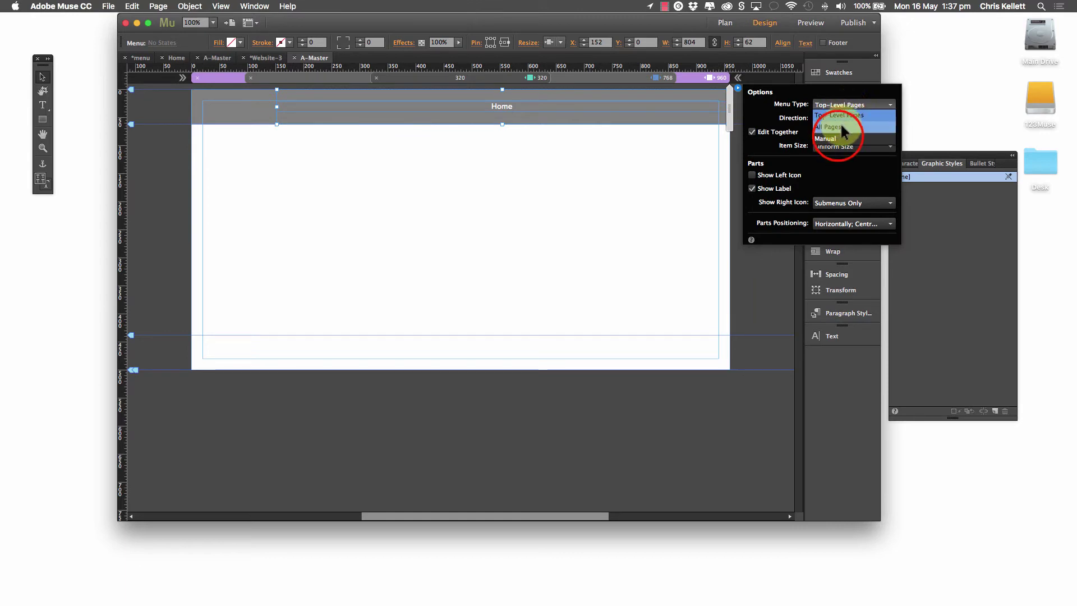
click(838, 139)
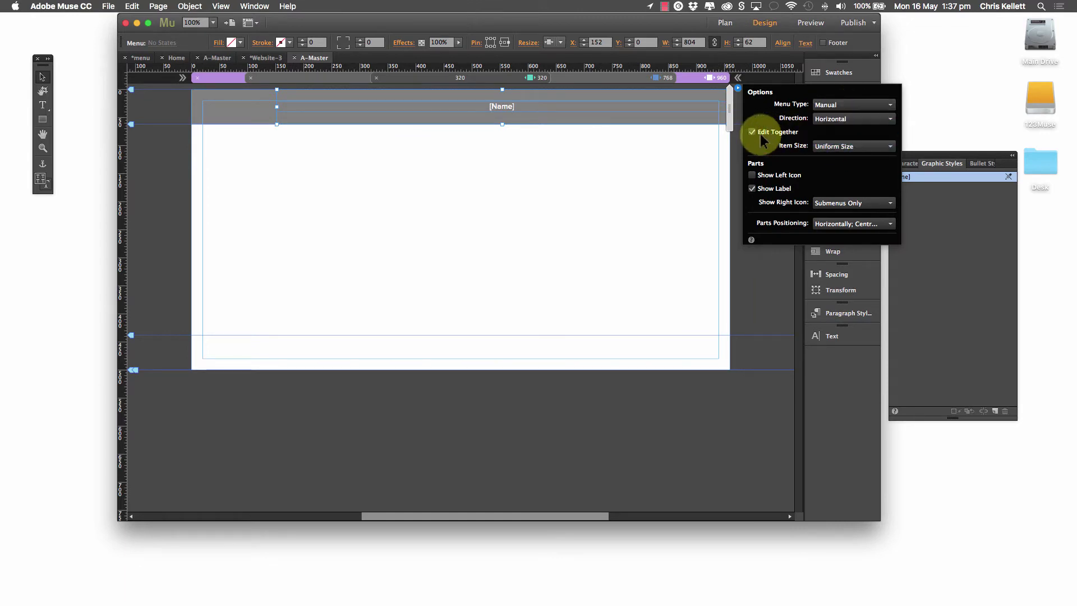
click(646, 112)
click(733, 107)
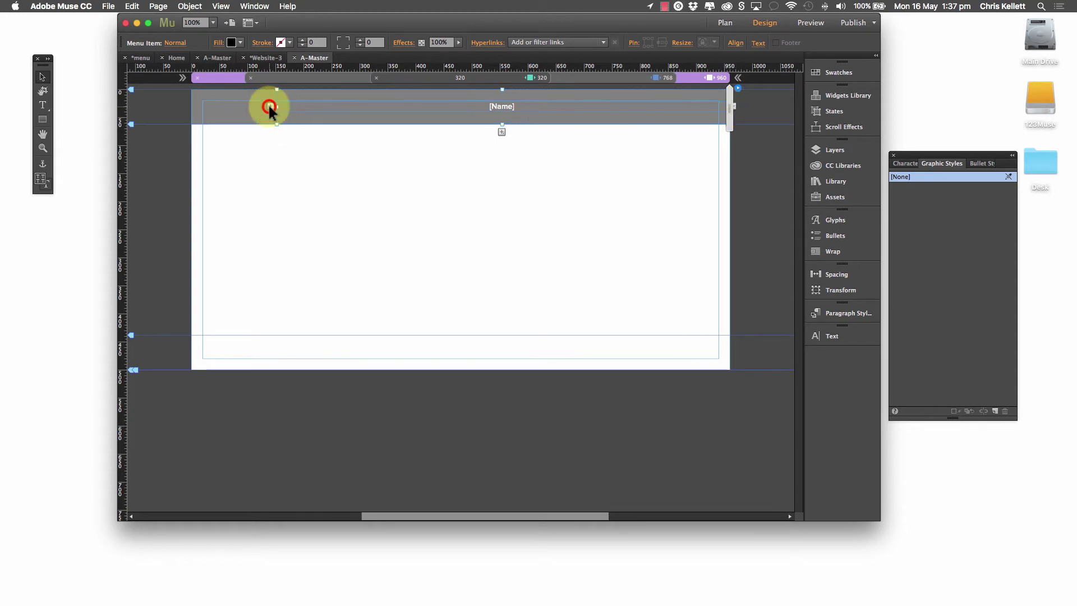
Step: Shrink the menu item so four [Name] items fit, then compare the 768, 320 and 960 layouts
mouse_move(268, 105)
mouse_down()
mouse_move(304, 107)
mouse_move(270, 107)
mouse_up()
click(308, 193)
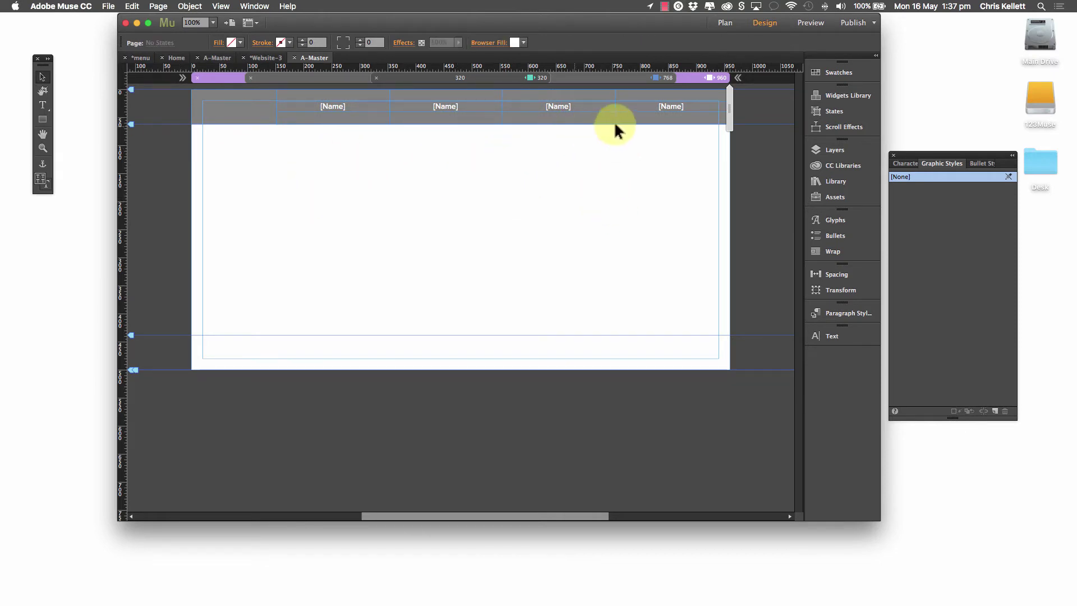
click(621, 77)
click(500, 75)
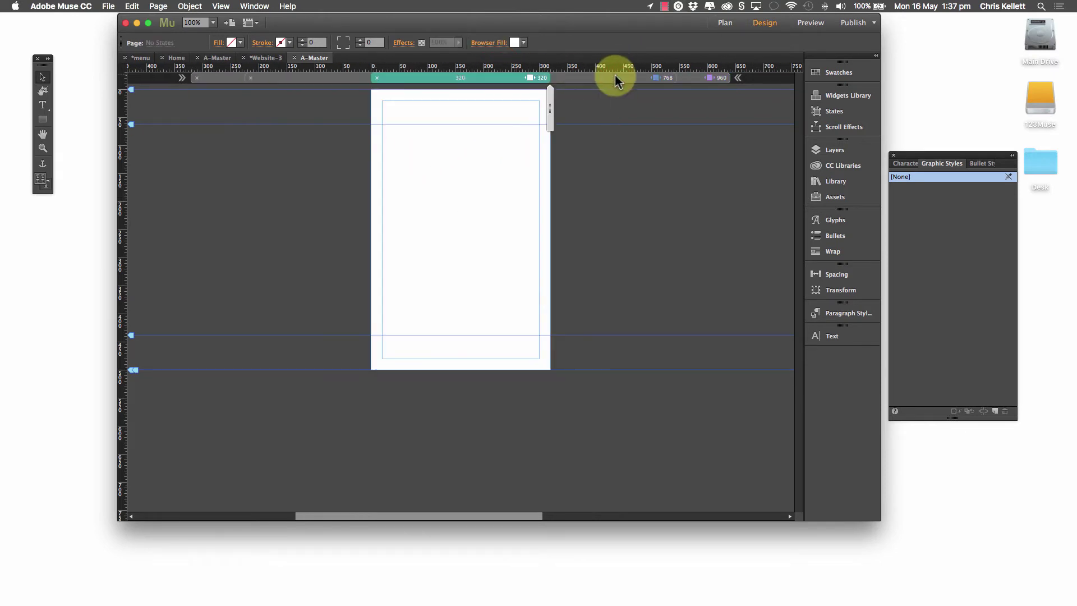
click(714, 77)
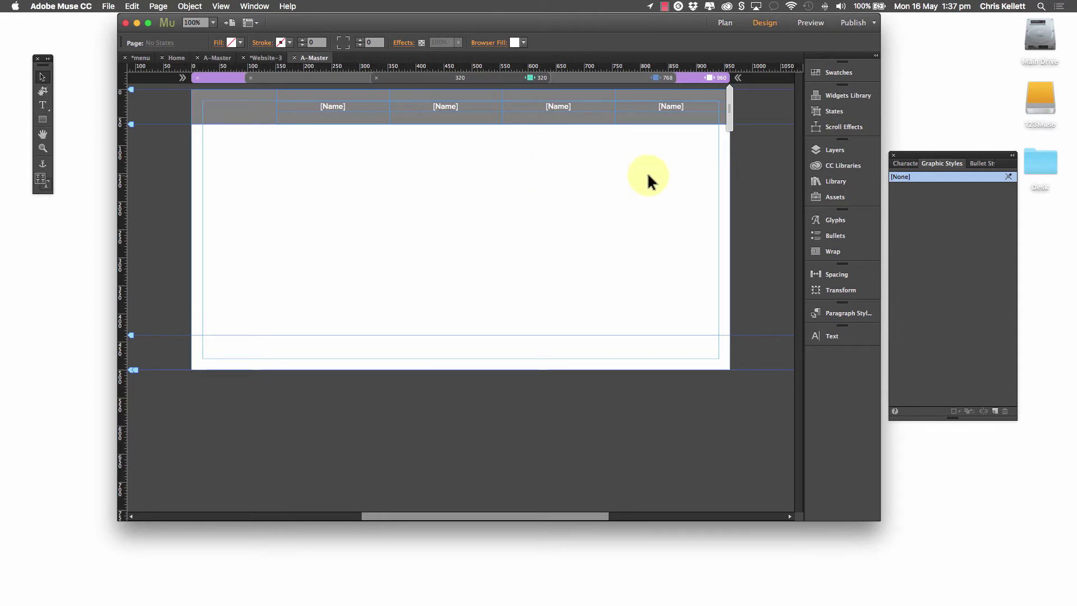
Step: Review the [Name] menu items across the 960 and 768 layouts, ending on the 768 tablet layout
right_click(490, 104)
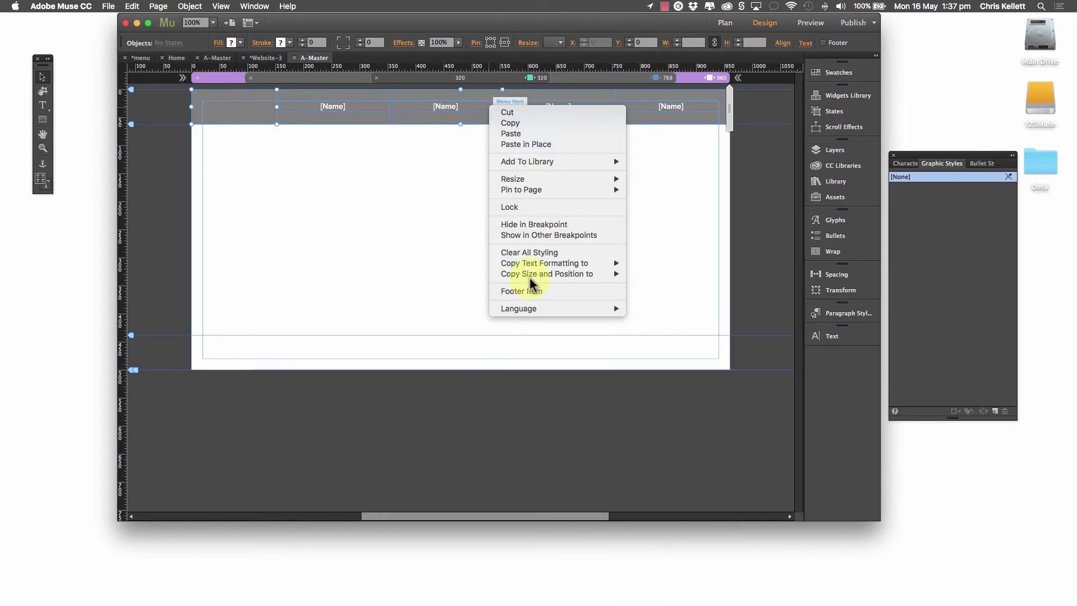
click(350, 214)
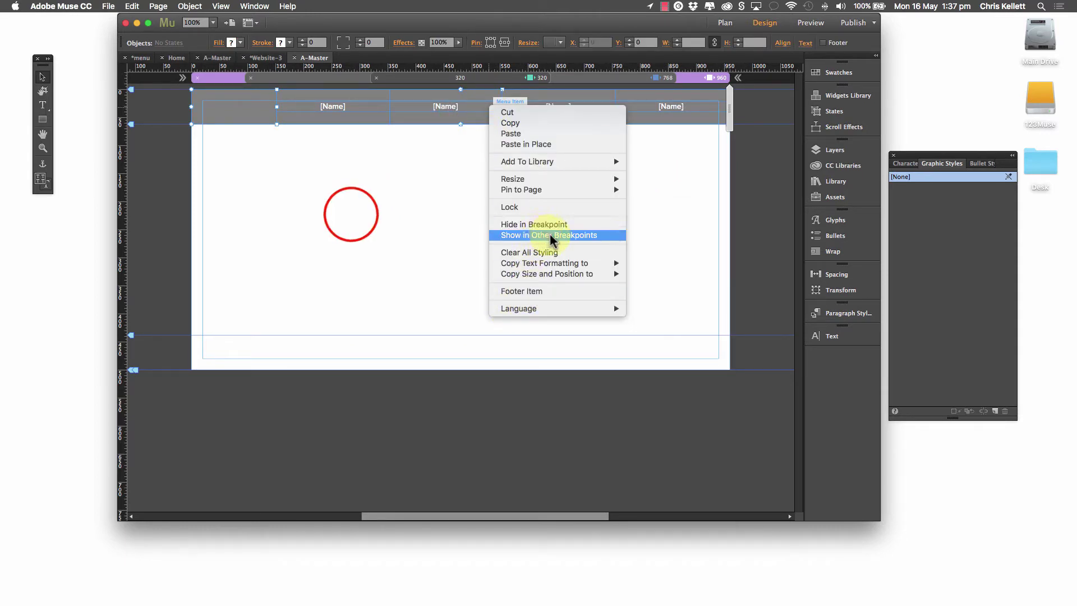
click(654, 77)
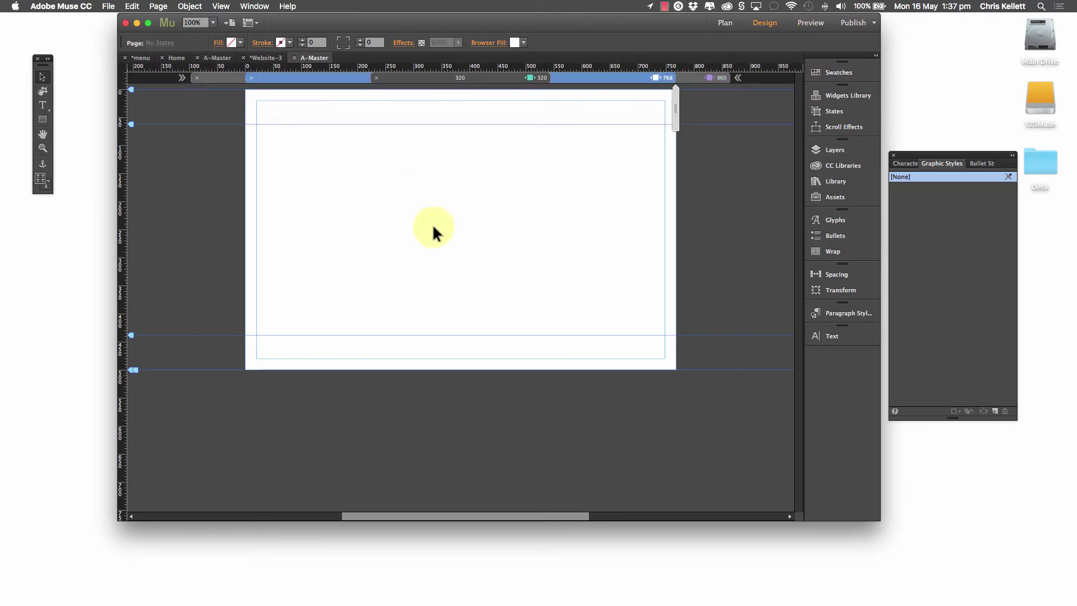
drag(216, 96, 652, 78)
click(507, 166)
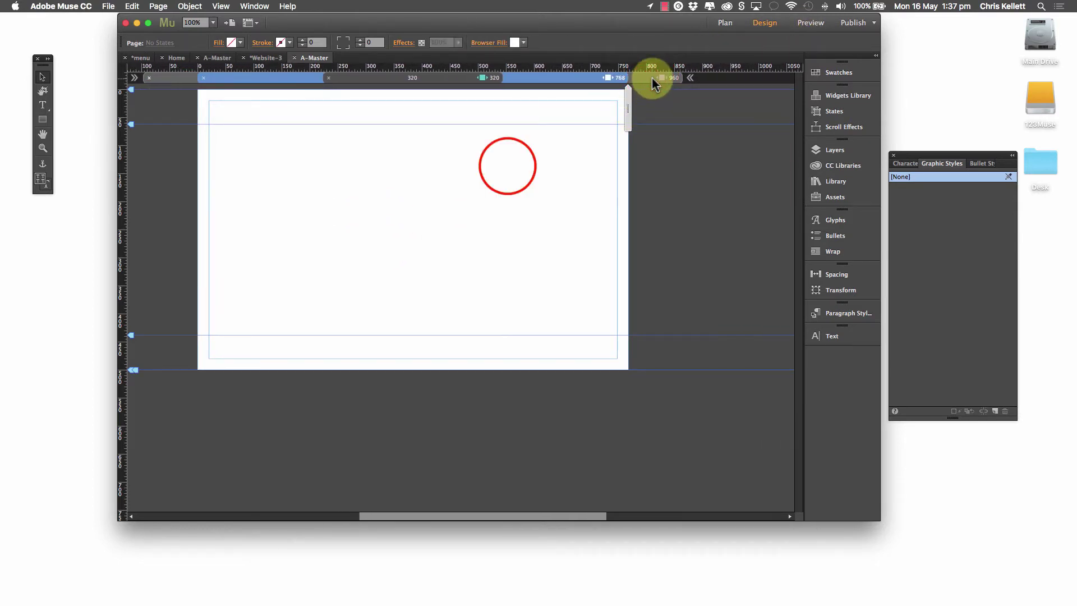
click(615, 179)
click(705, 142)
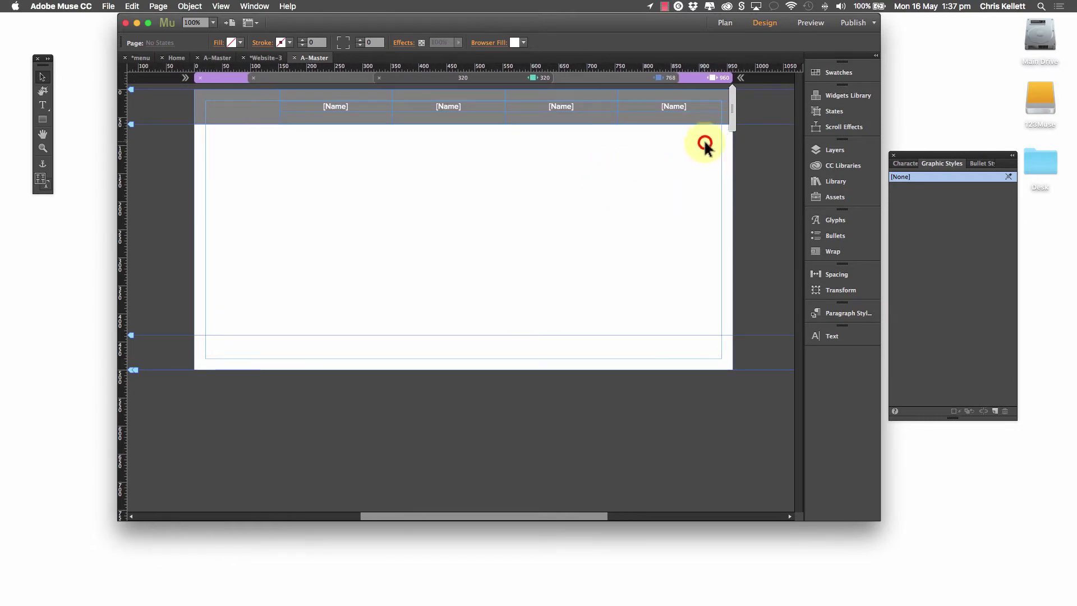
click(659, 110)
click(221, 197)
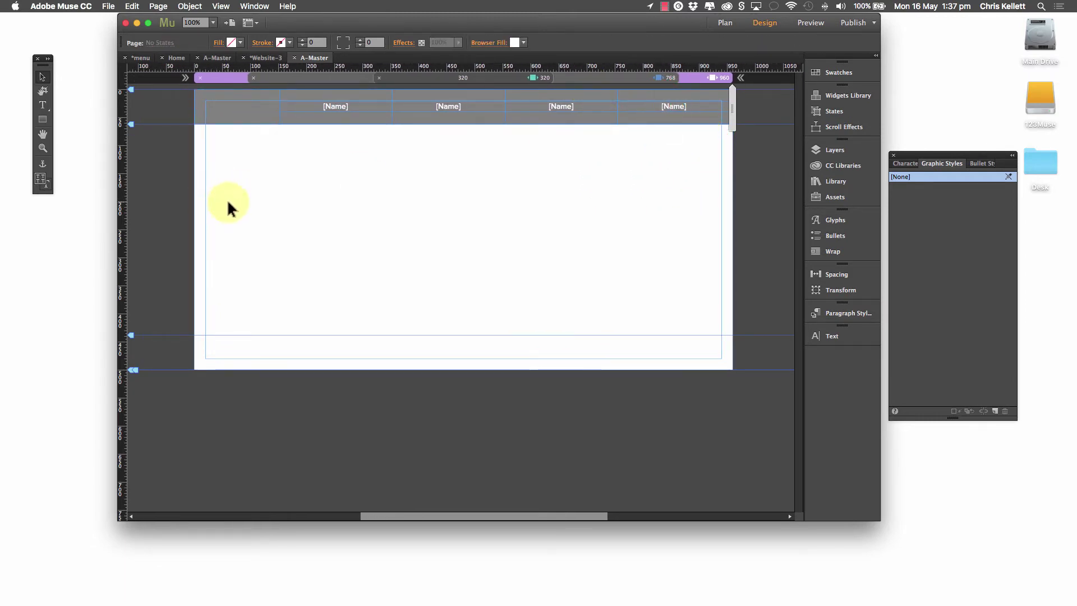
click(599, 81)
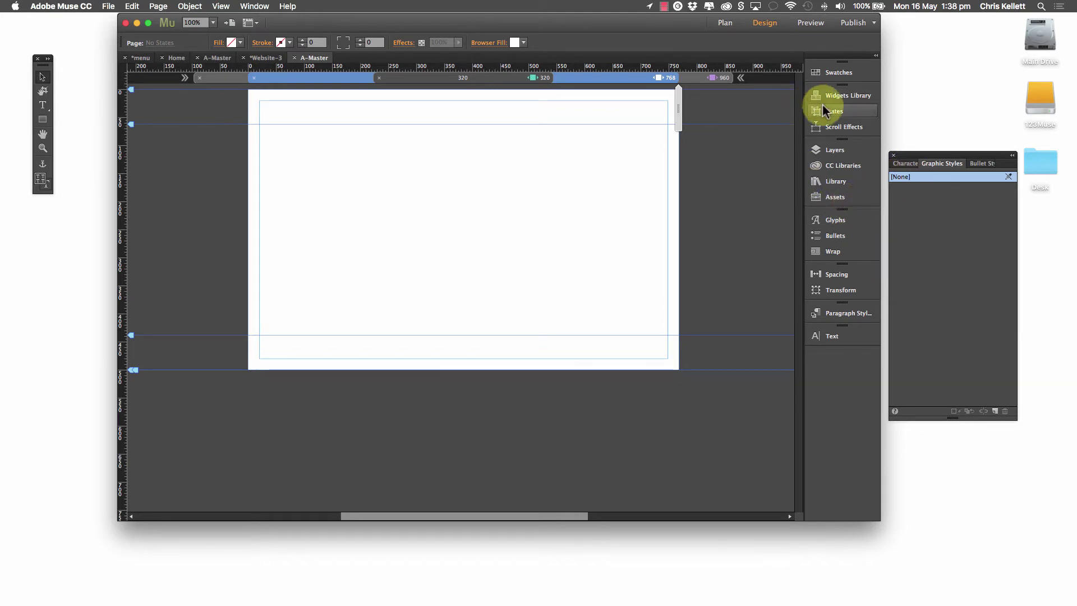
Step: Drag the Full RMK Menu from the Library's RMK folder onto the page and move it top-left
click(837, 152)
click(832, 179)
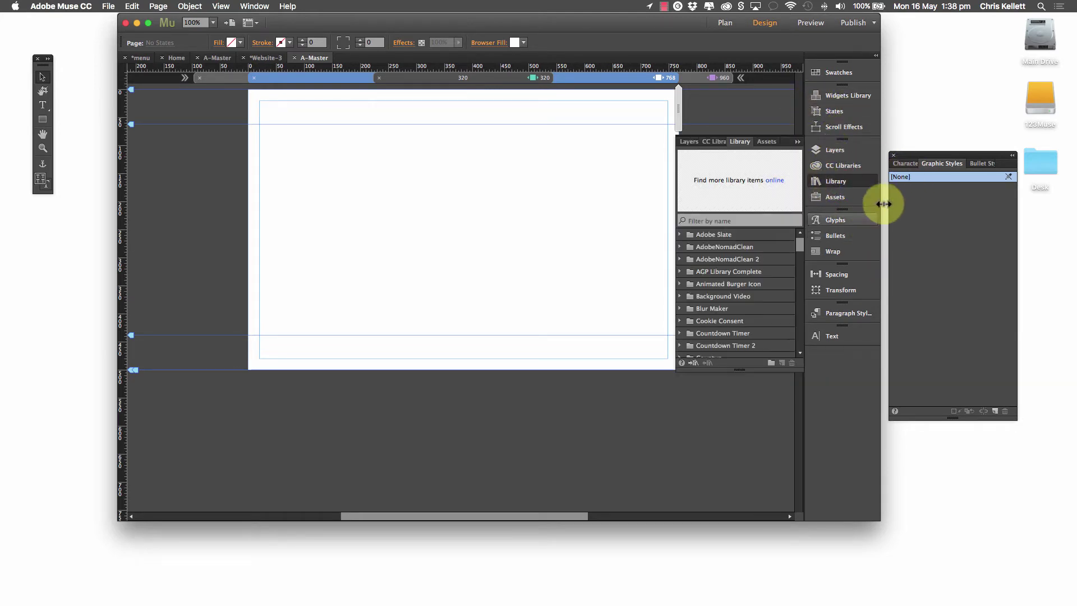
scroll(739, 287, down, 10)
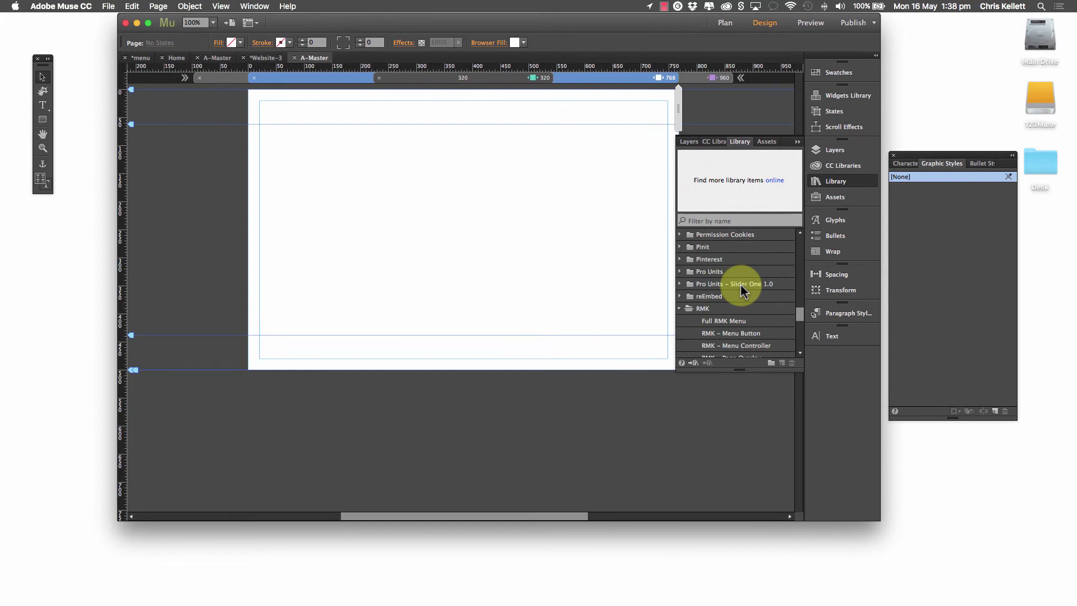
click(741, 289)
drag(732, 297, 340, 229)
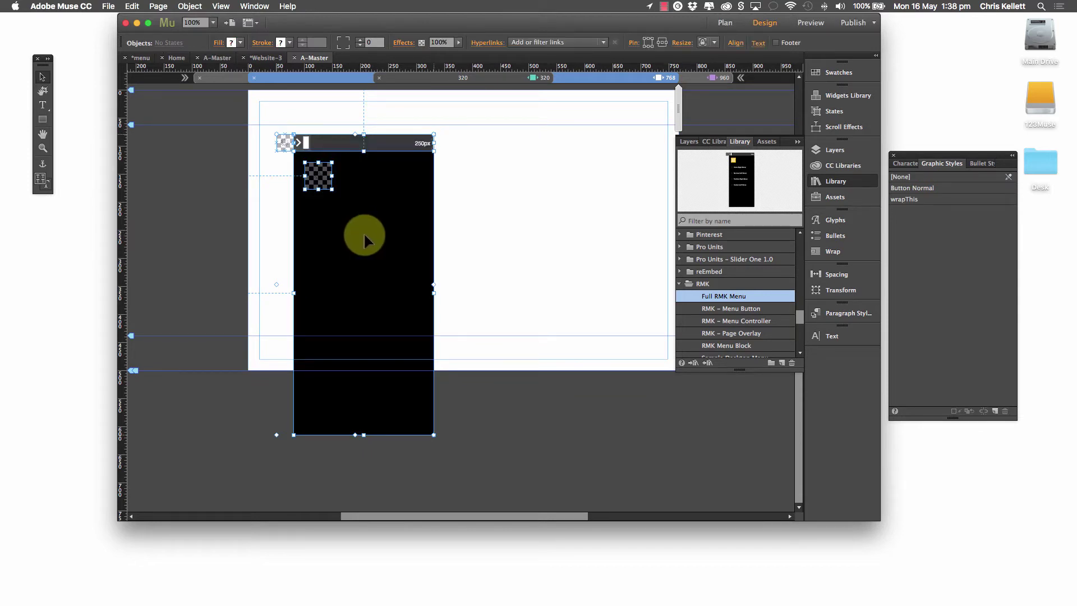
click(365, 234)
drag(366, 234, 323, 173)
Step: Check the X positions of the menu's text frame and top bar strip in Transform
click(329, 195)
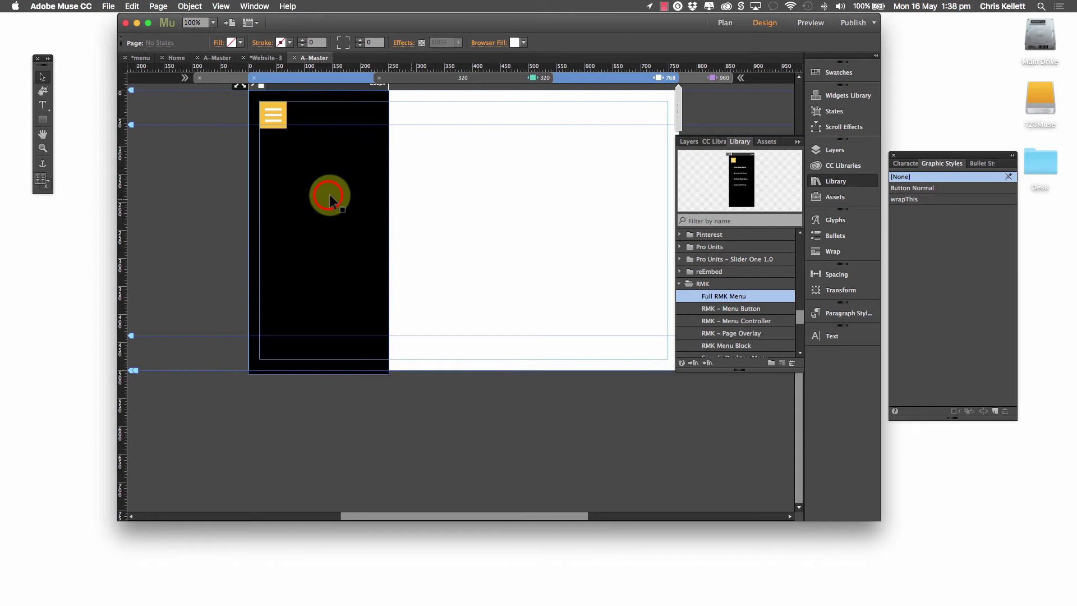
click(847, 289)
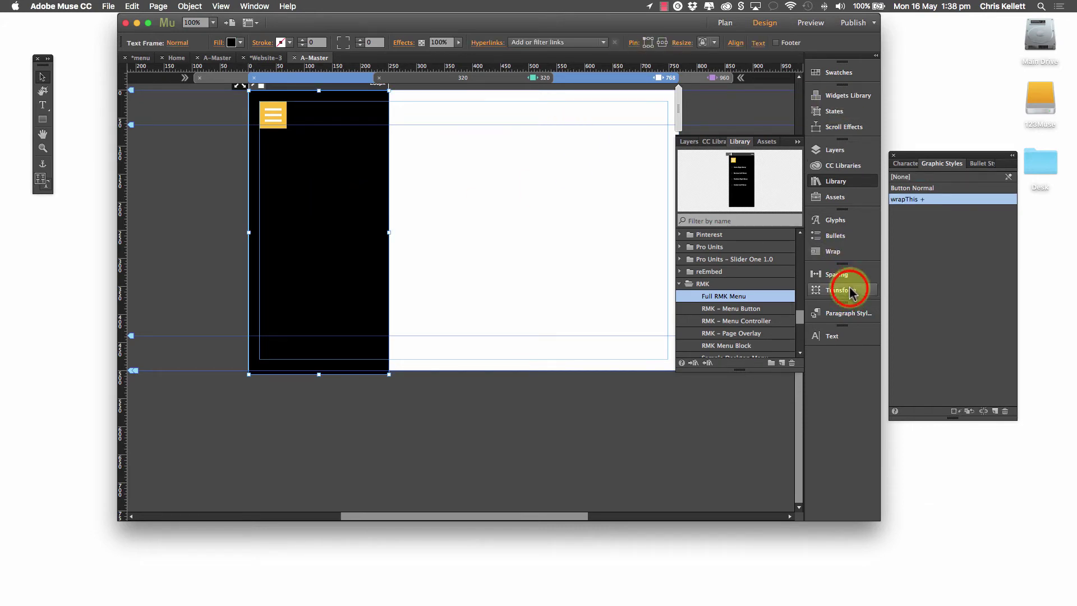
click(708, 287)
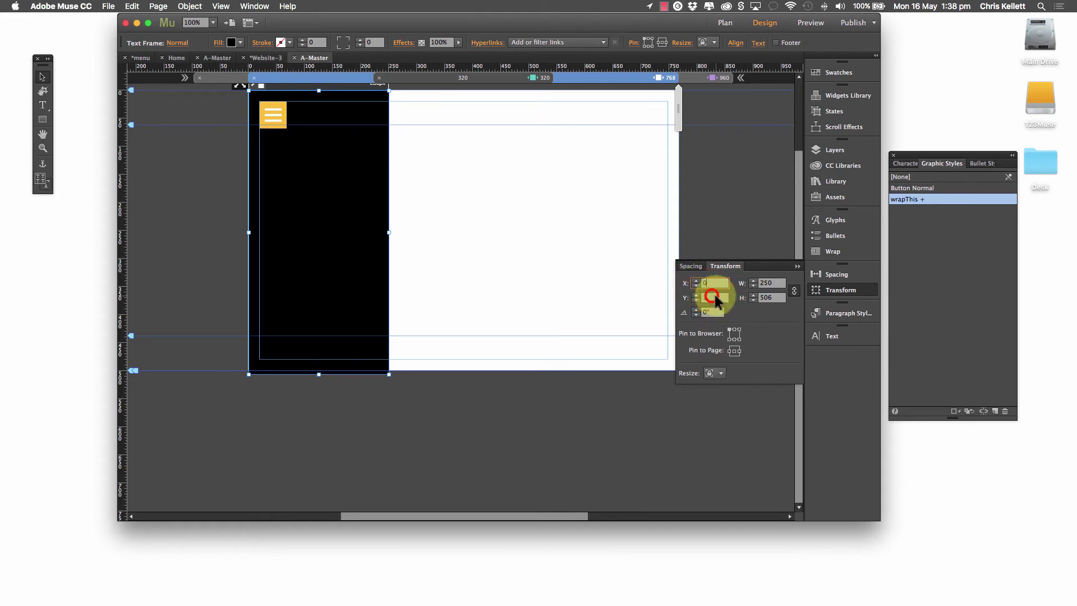
click(469, 260)
scroll(413, 251, up, 3)
click(357, 172)
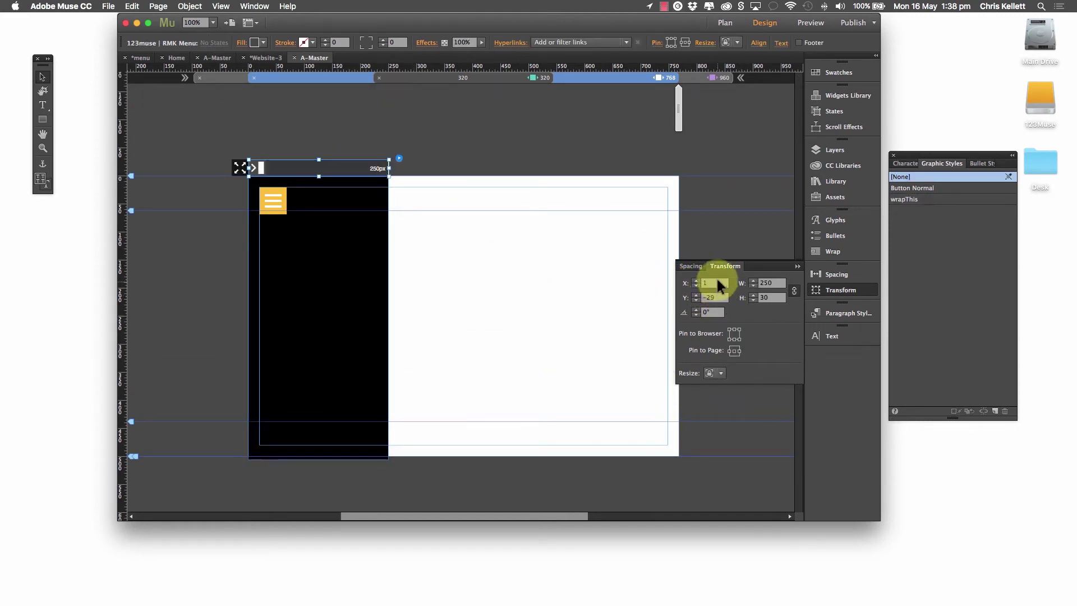
click(715, 282)
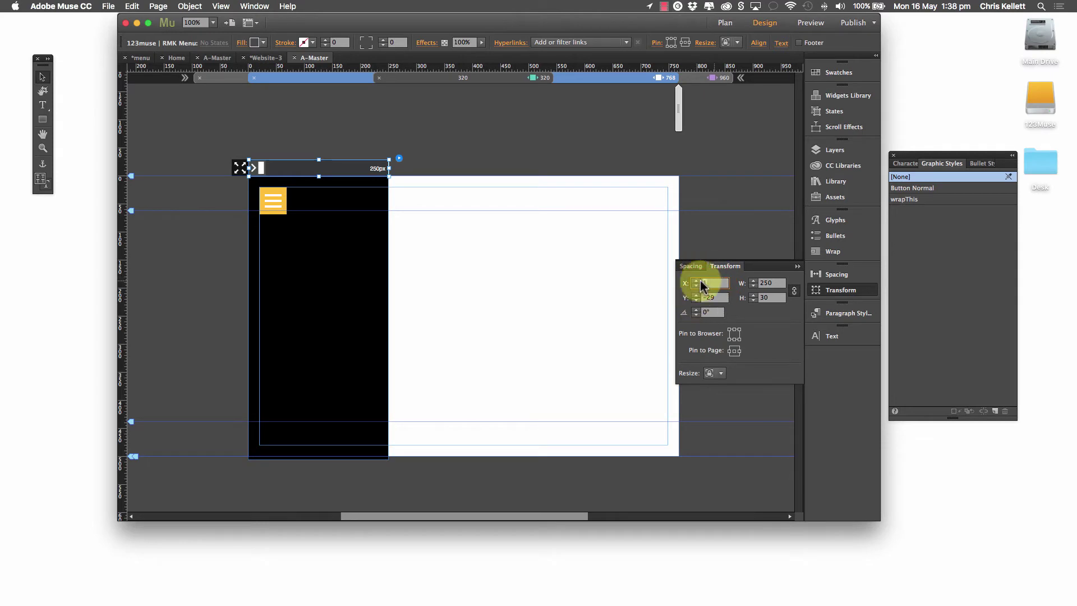
Step: Inspect the menu overlay and black menu column, then view the 320 breakpoint
click(240, 168)
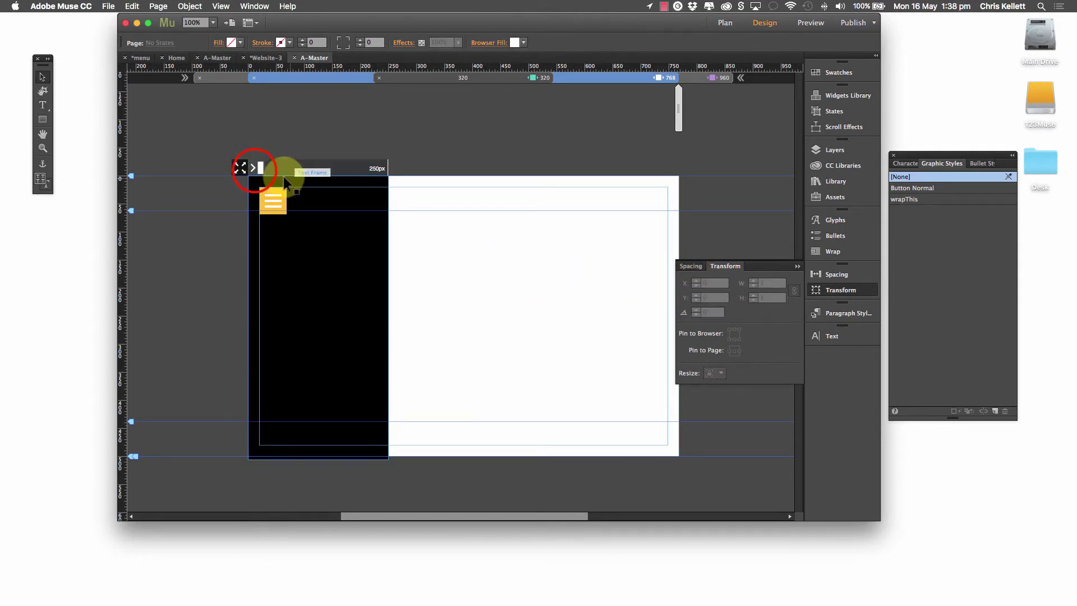
click(237, 169)
click(446, 187)
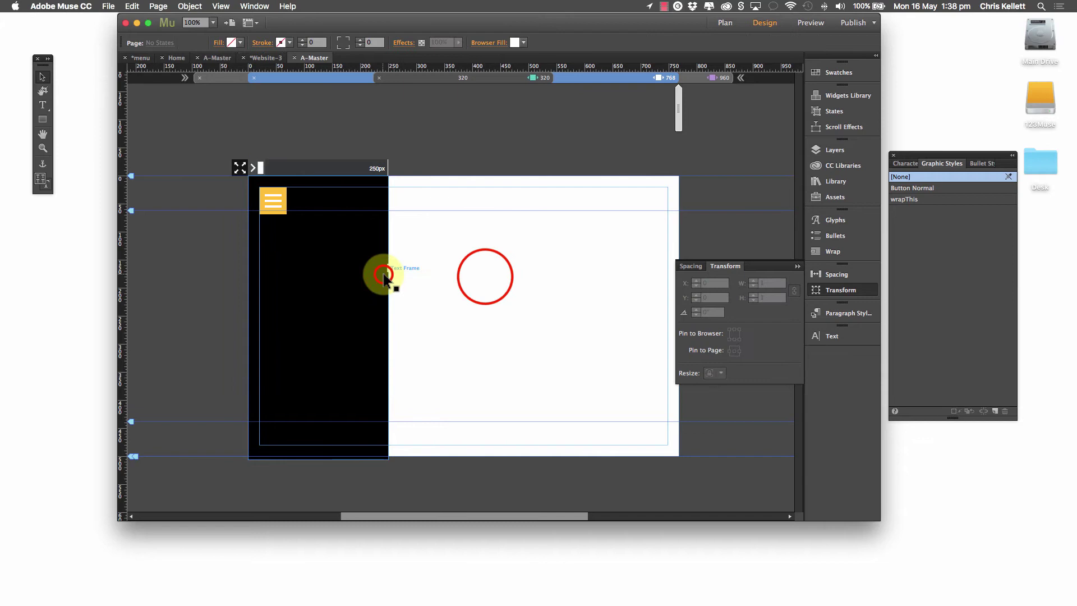
click(377, 272)
click(455, 291)
click(413, 77)
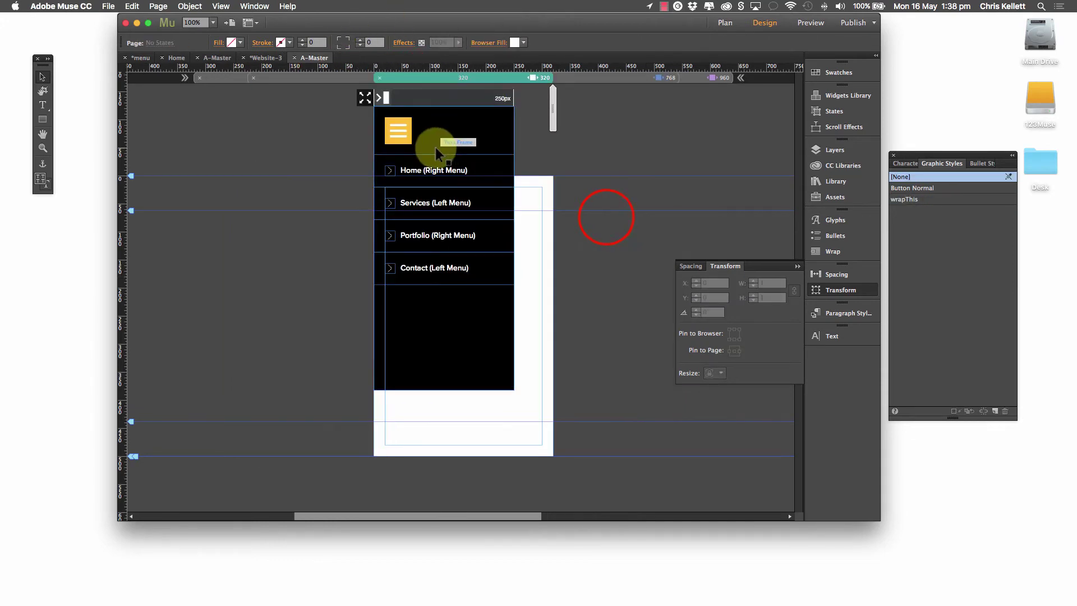
Step: Move the menu down to the top guide and copy its size and position to all breakpoints
click(480, 120)
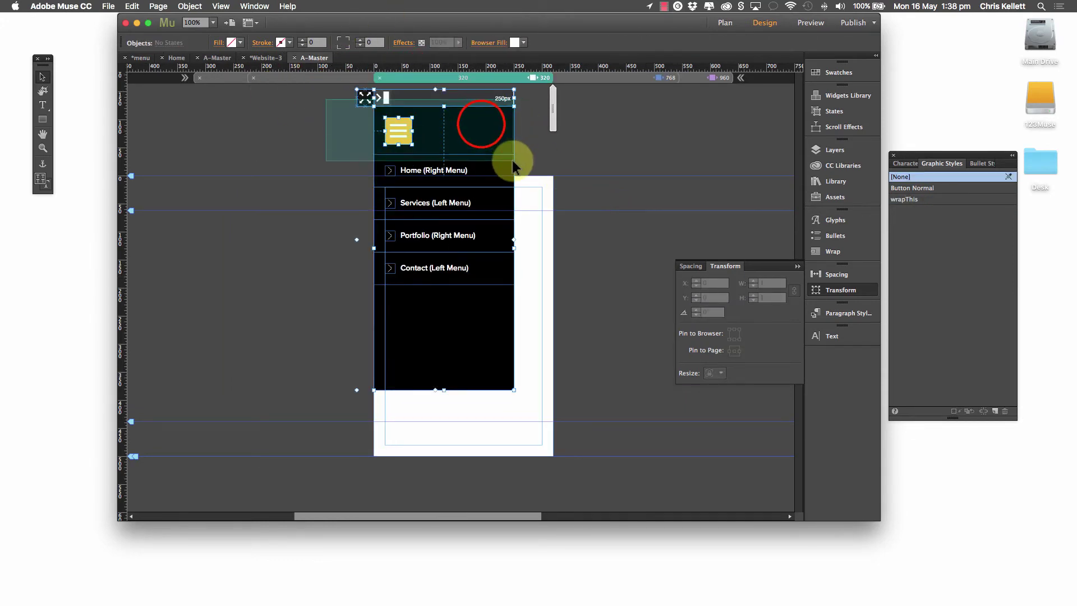
drag(481, 120, 481, 197)
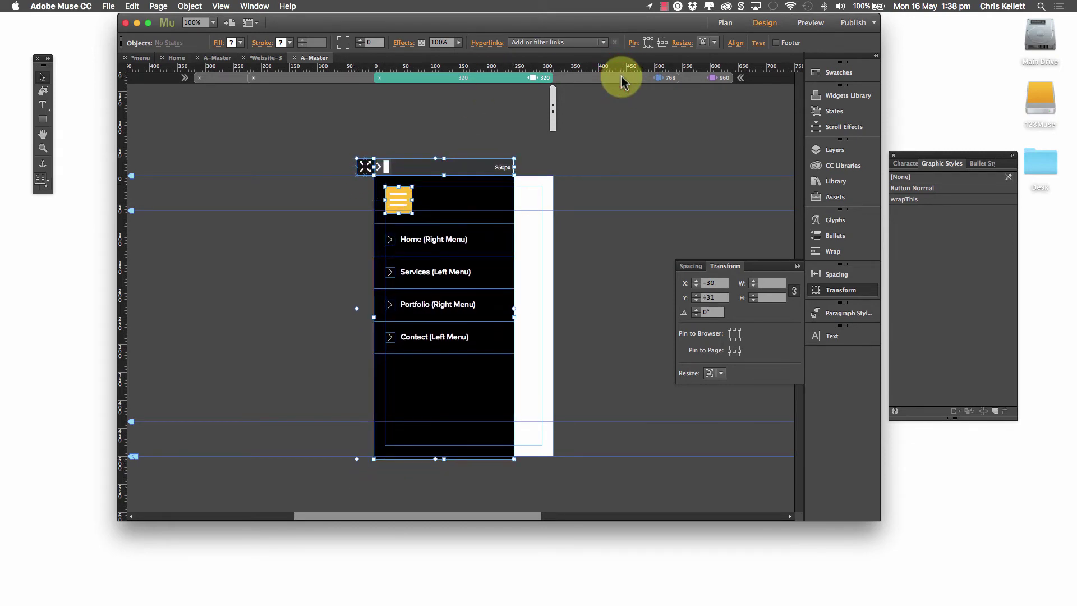
click(620, 77)
drag(177, 132, 364, 317)
right_click(365, 304)
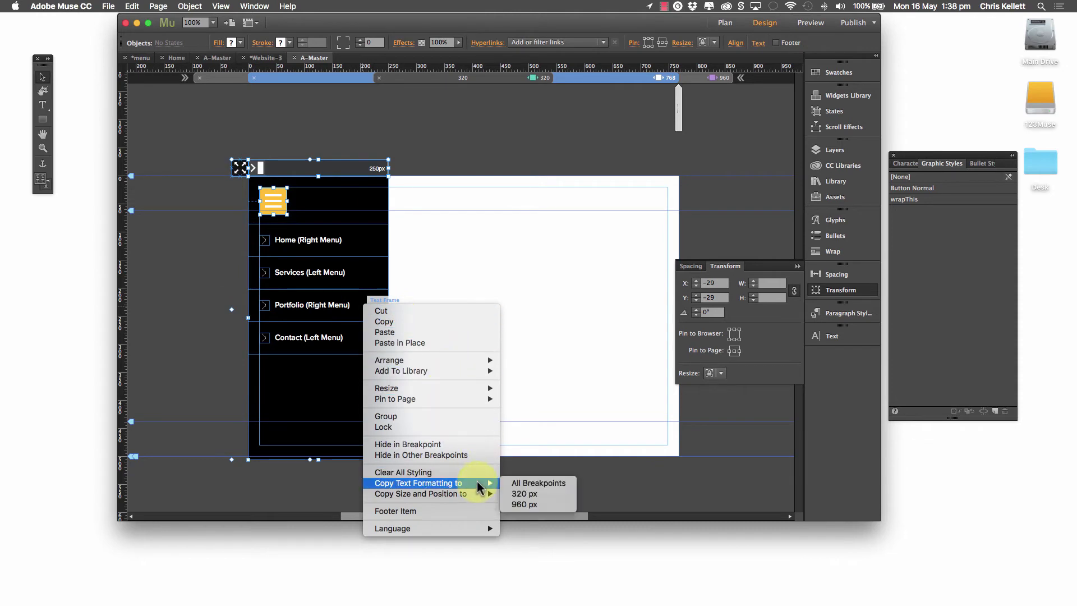
mouse_move(481, 498)
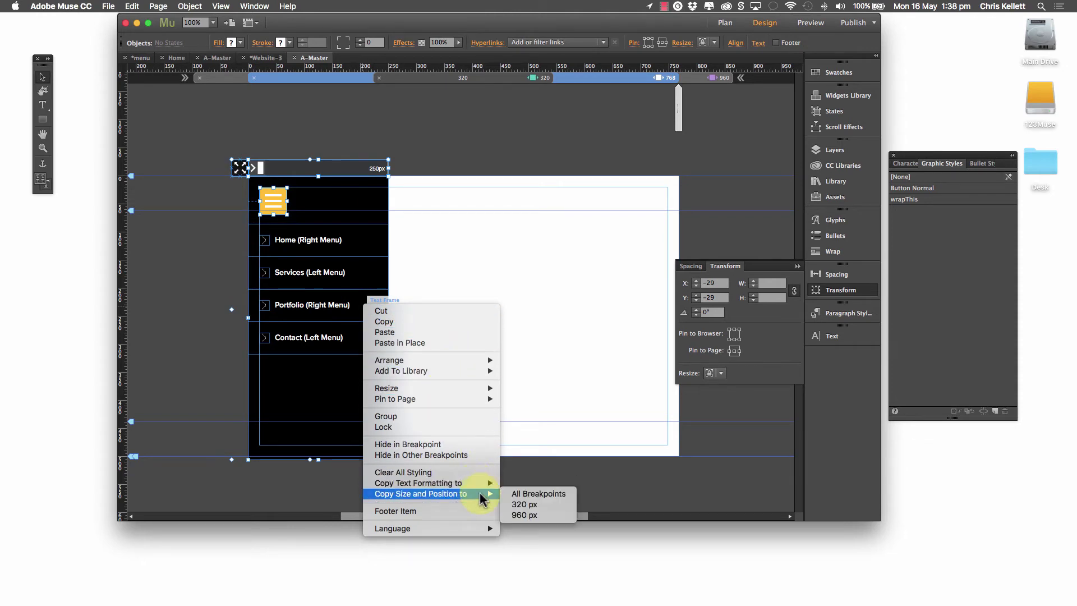
click(536, 494)
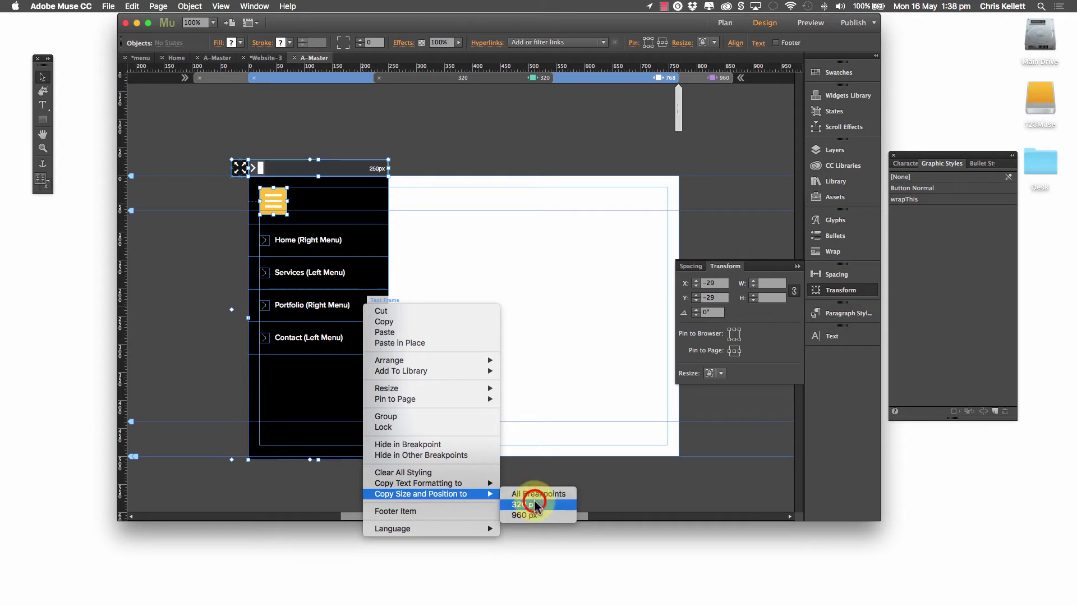
click(522, 83)
click(538, 222)
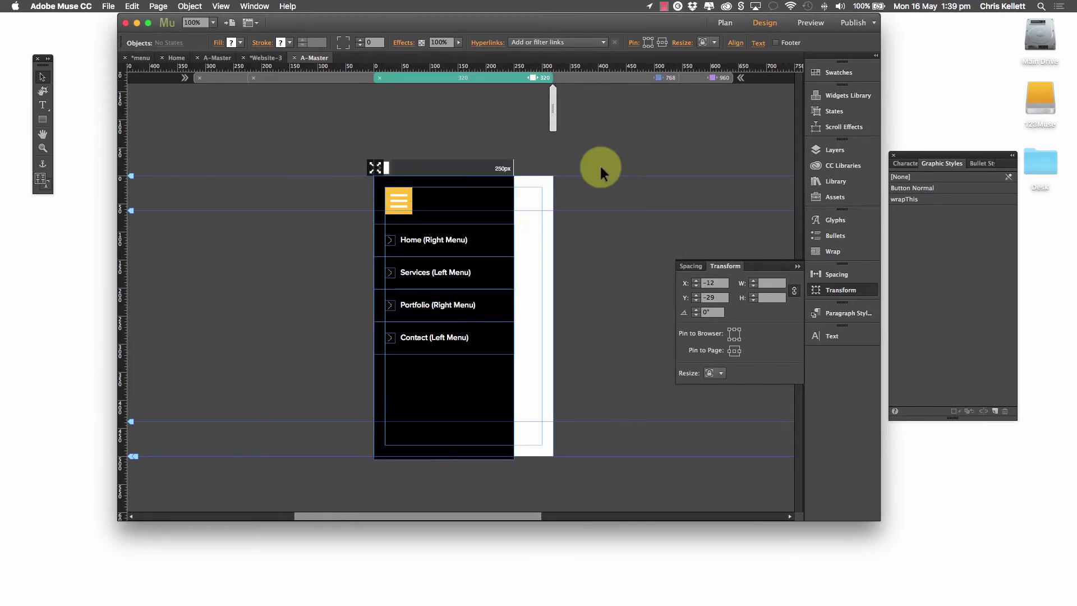
Step: Copy the slide-out menu's size and position from the 768 layout to 960 px
click(691, 83)
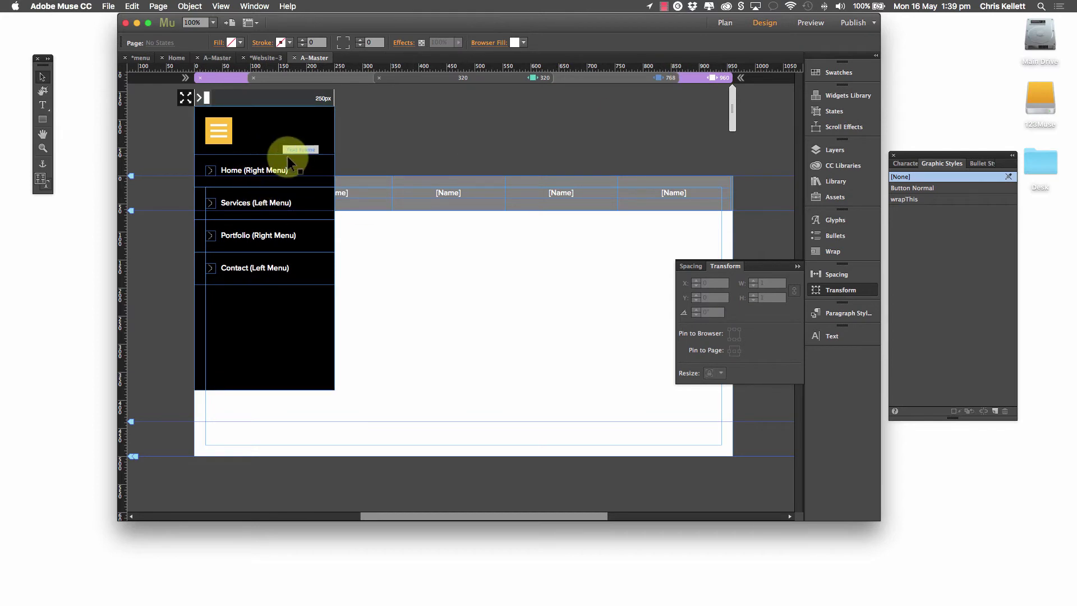
drag(154, 94, 315, 153)
click(452, 120)
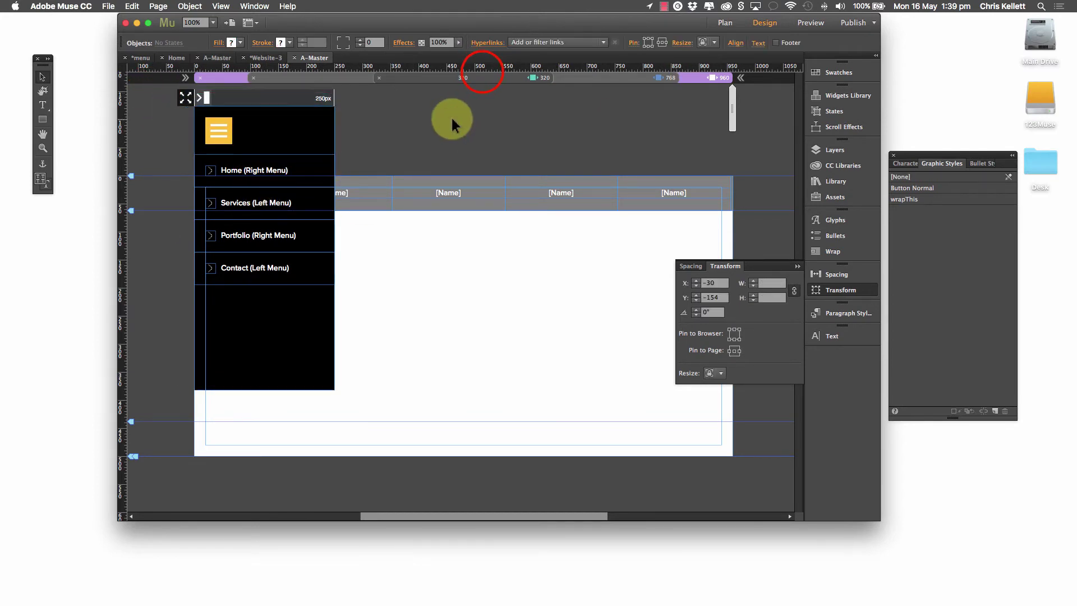
click(564, 80)
drag(208, 149, 455, 402)
right_click(344, 292)
mouse_move(435, 479)
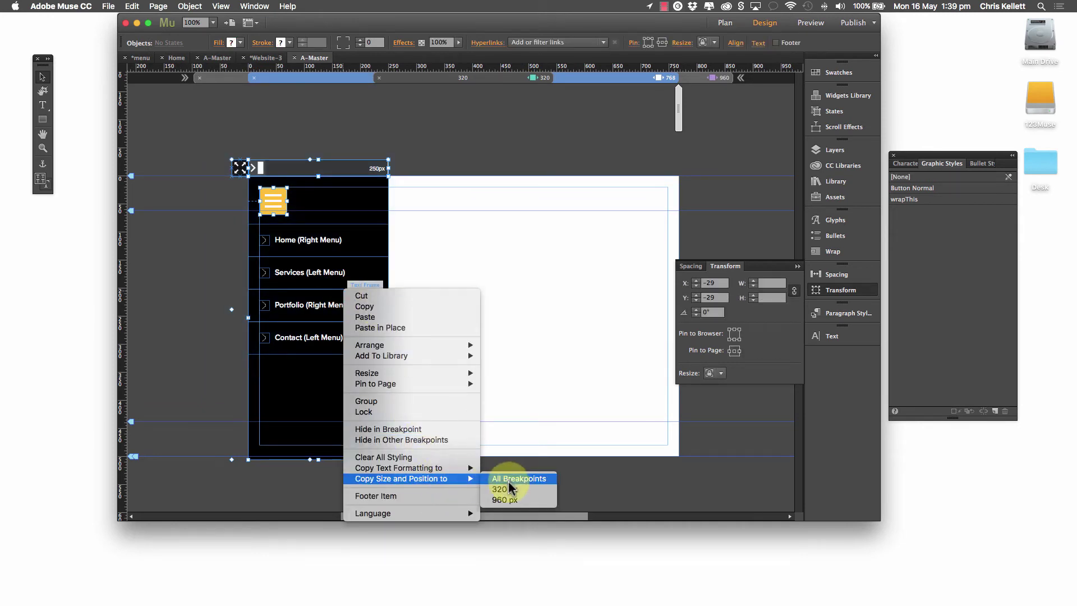
click(502, 499)
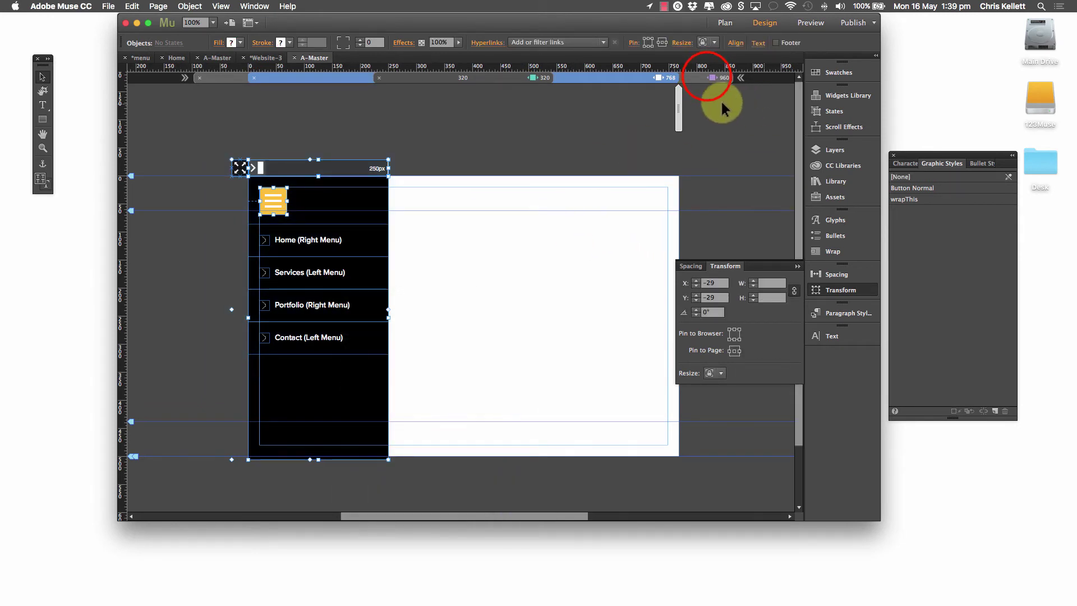
Step: Hide the slide-out menu in the 960 px layout
click(707, 78)
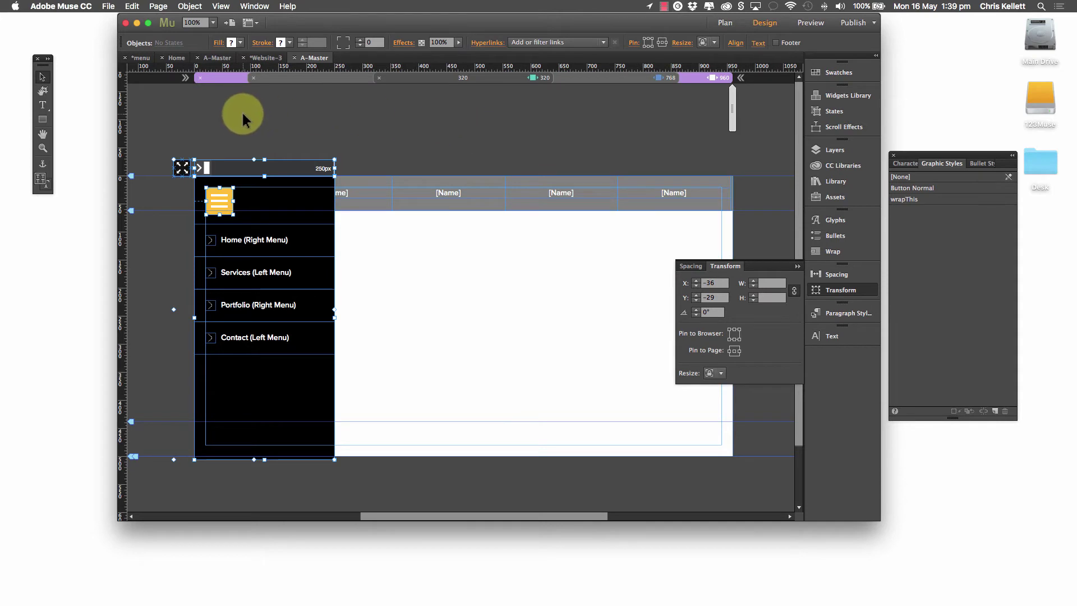
right_click(251, 170)
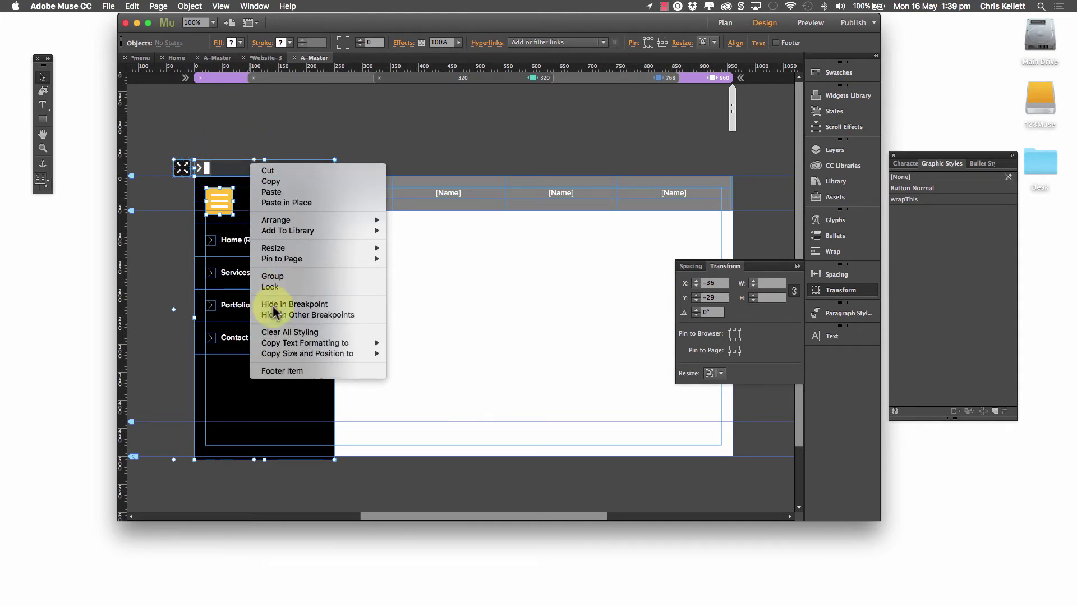
click(286, 307)
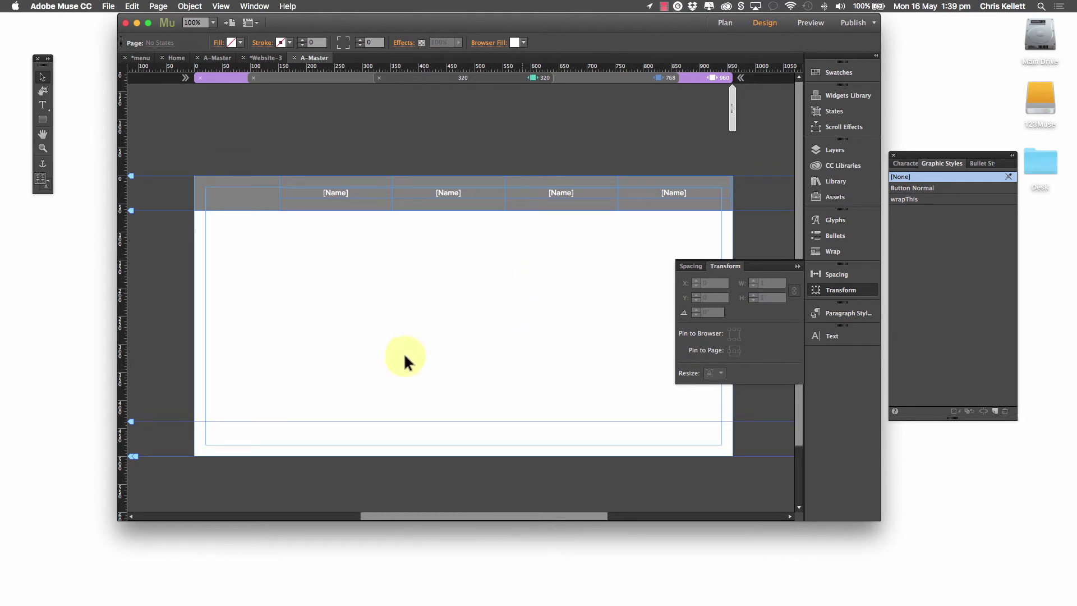
Step: Preview the page in Safari and narrow the browser window to phone width
click(108, 6)
click(123, 185)
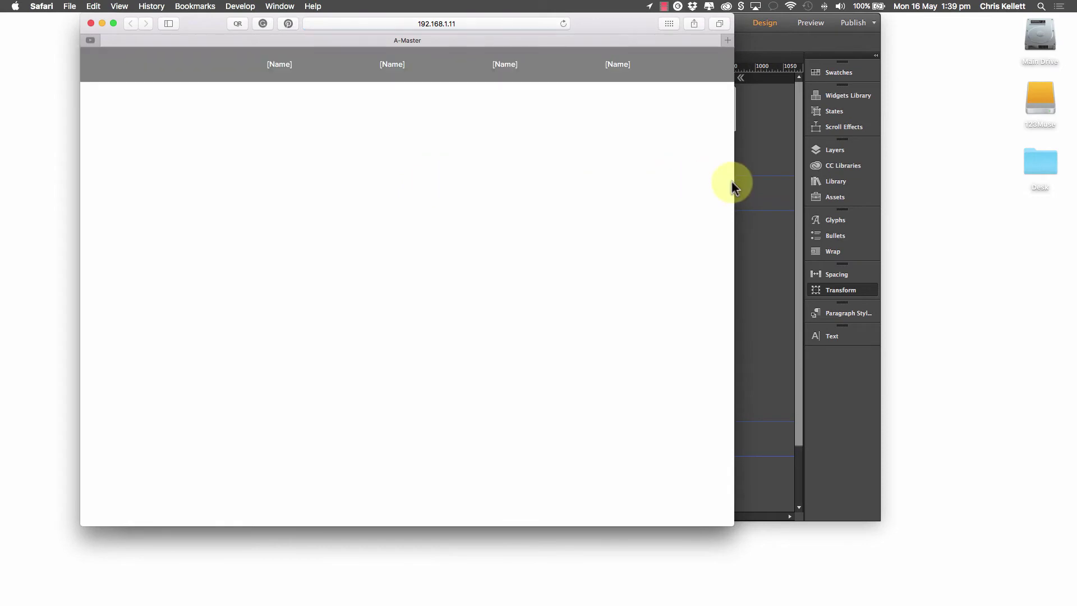
drag(734, 180, 490, 175)
Step: Open and close the slide-out menu several times, then return to Muse
click(110, 78)
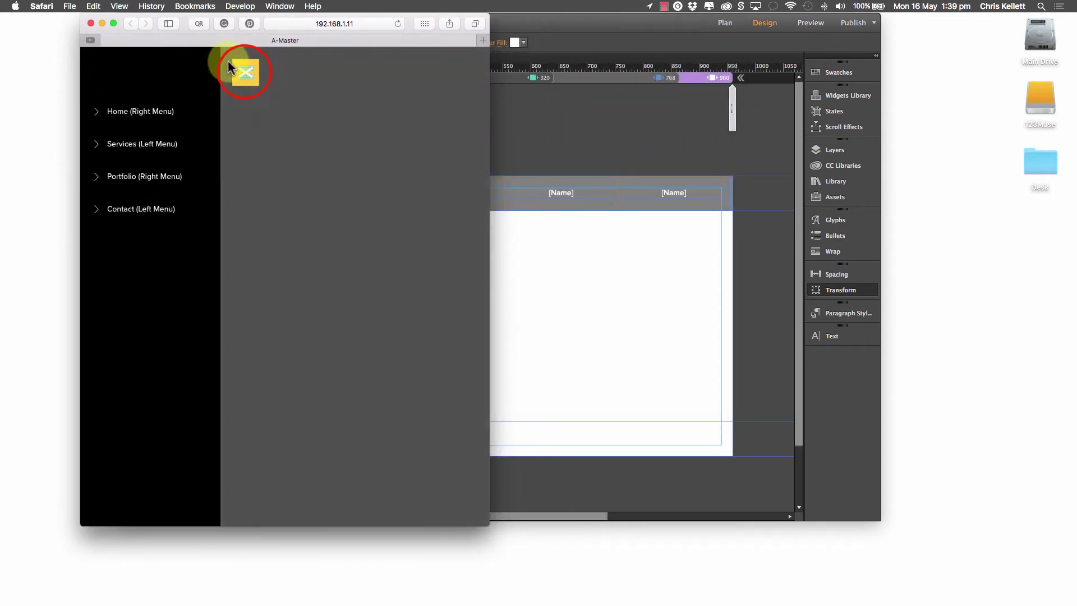
click(245, 73)
click(122, 75)
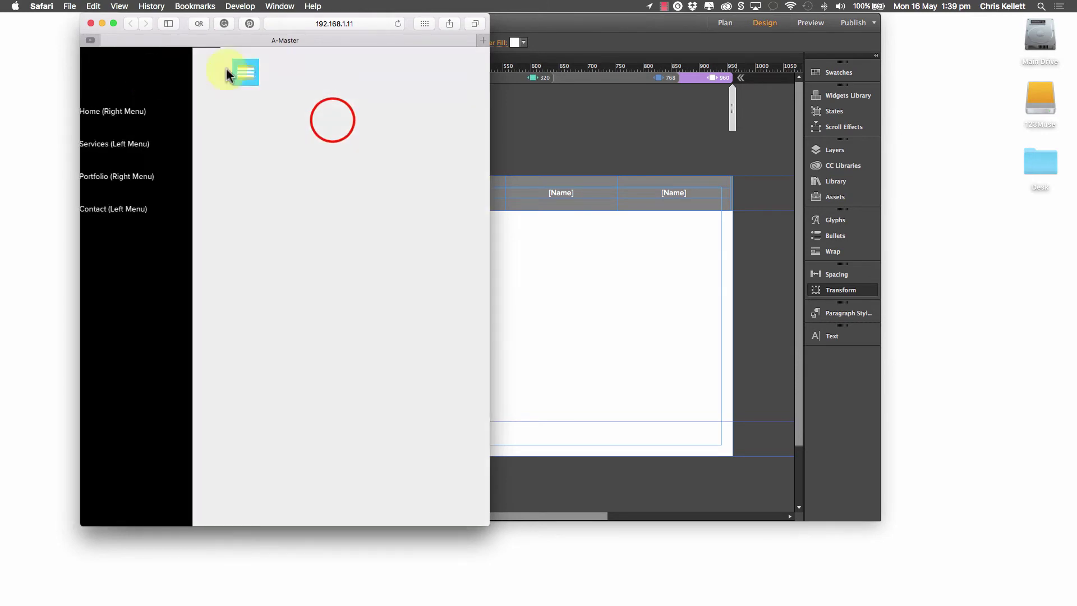
click(332, 118)
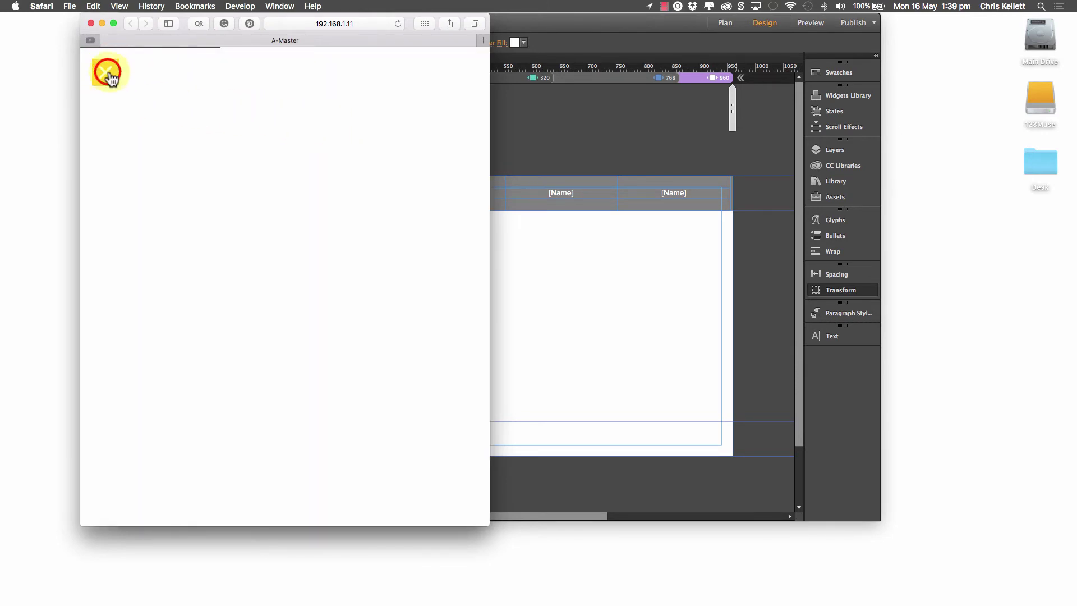
click(110, 78)
click(584, 131)
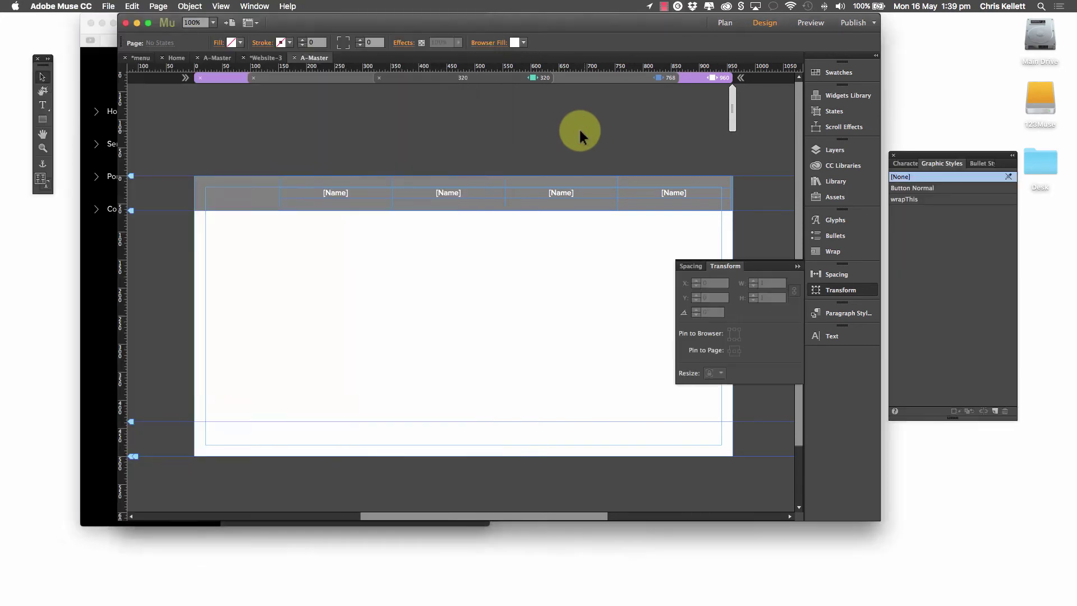
Step: Move the 768 layout's menu top bar up to Y -30
click(593, 78)
click(305, 167)
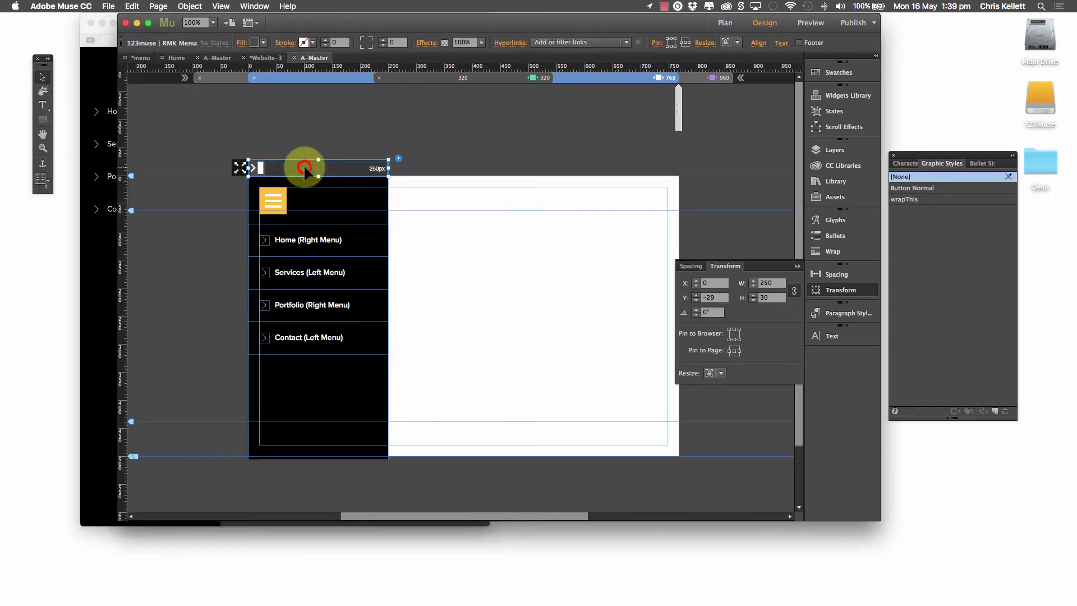
drag(304, 164, 248, 167)
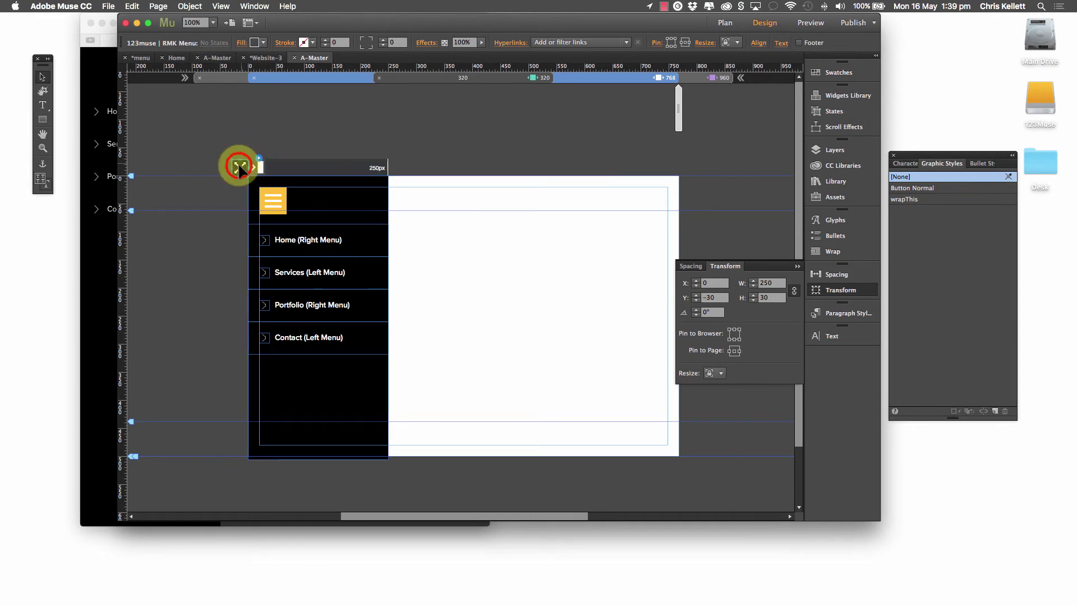
Step: Check the overlay and hamburger icon settings, then preview the page in Muse from the 320 layout
click(240, 166)
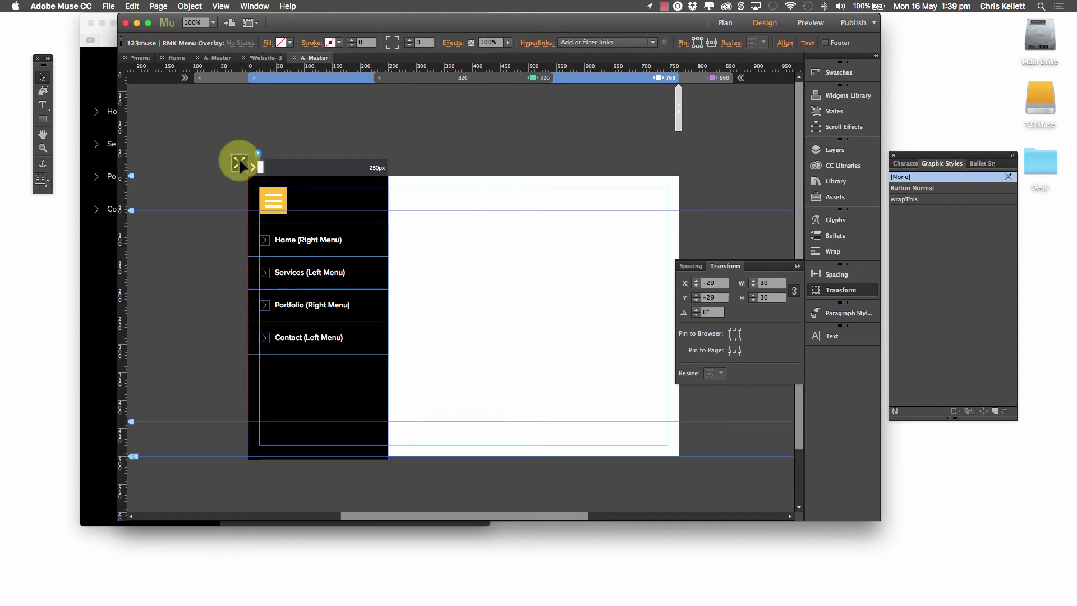
click(280, 197)
click(297, 186)
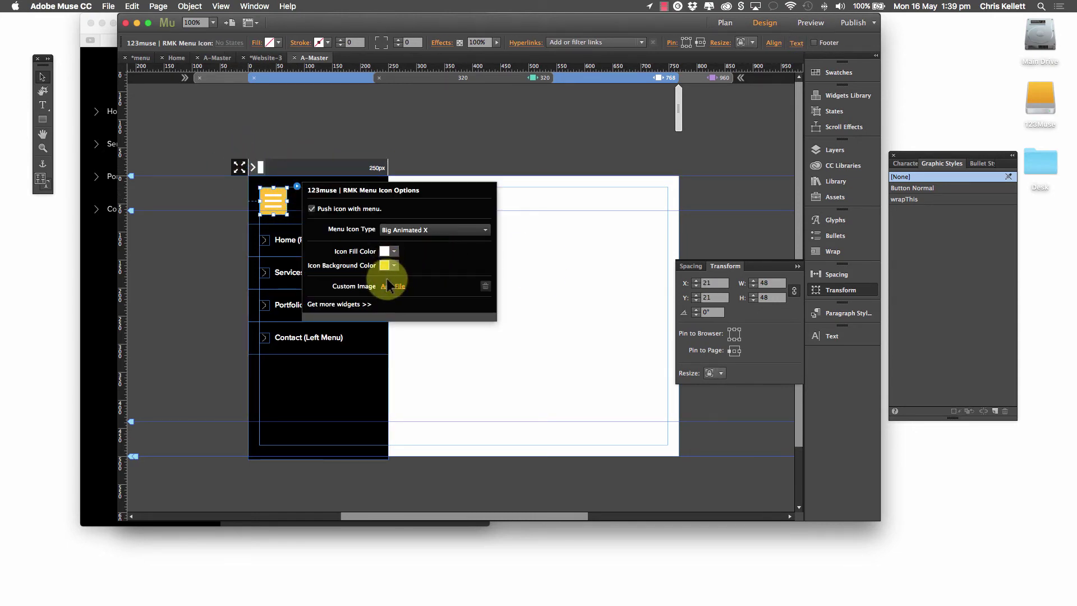
click(535, 264)
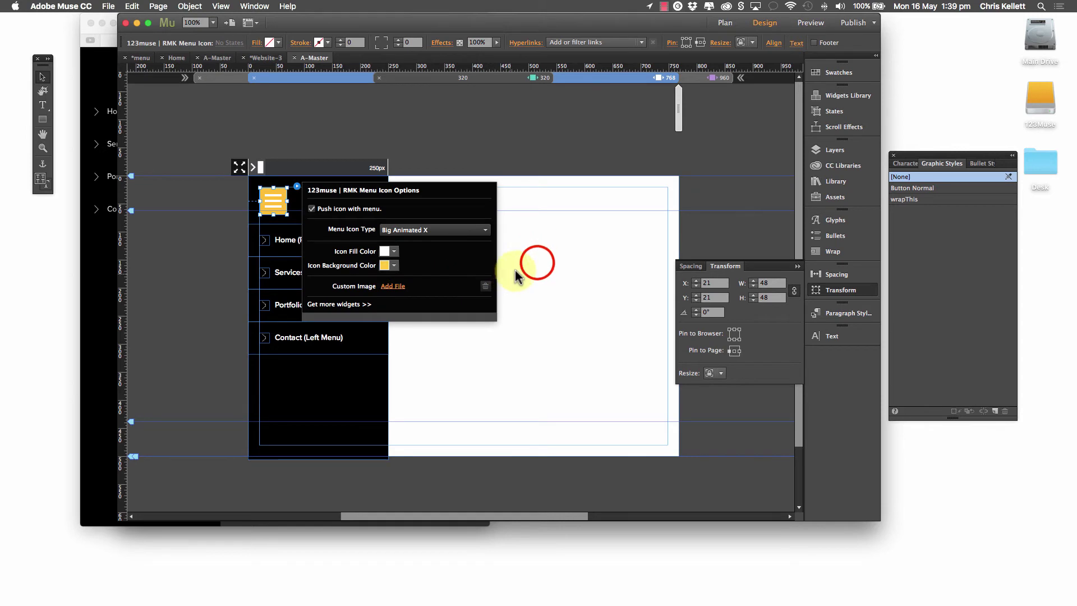
click(519, 75)
click(481, 165)
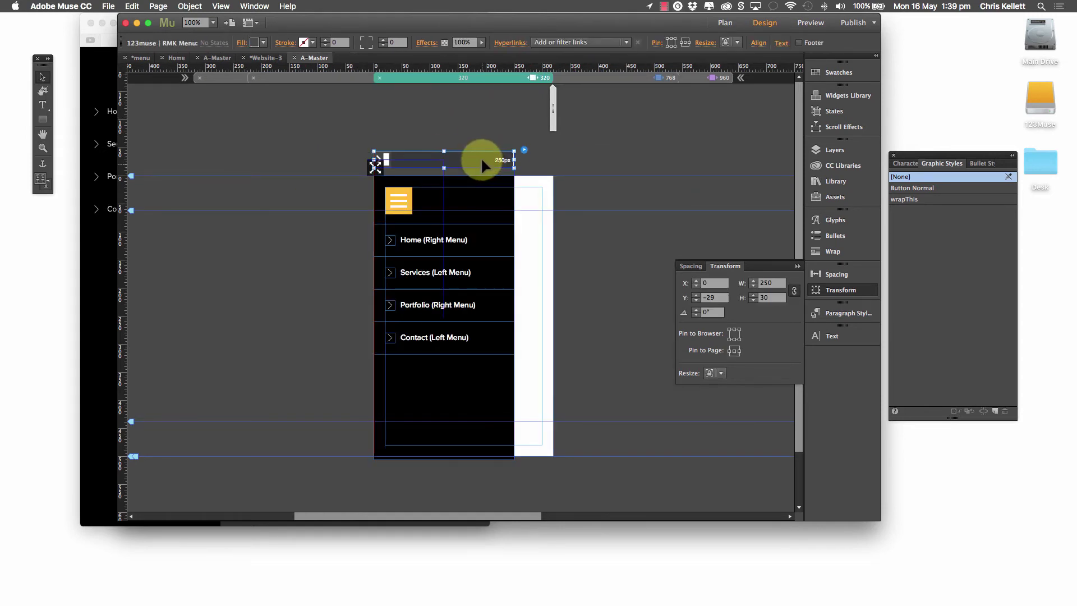
click(812, 23)
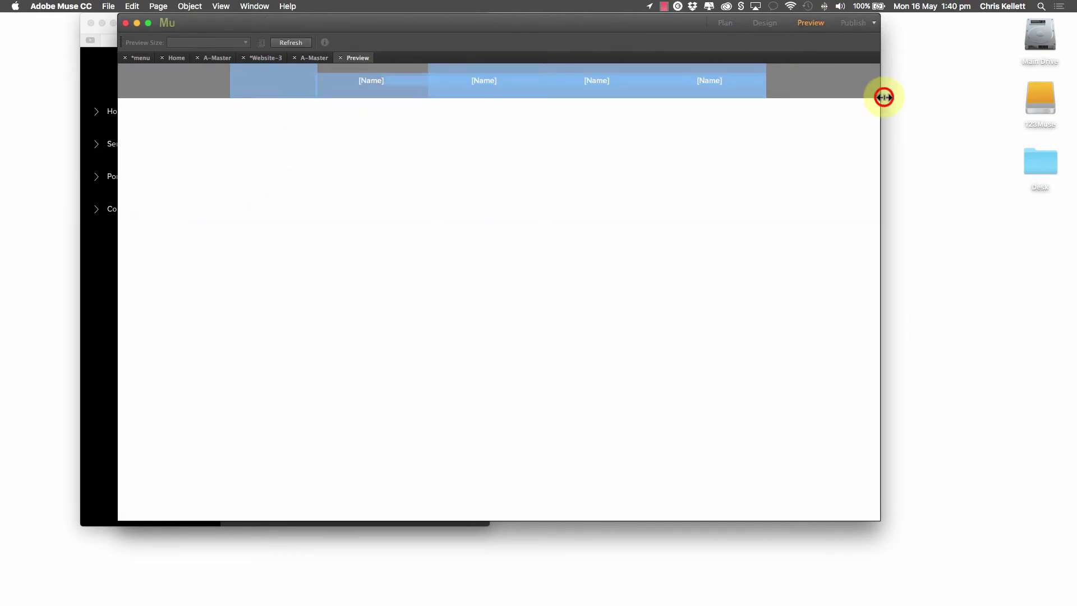
Step: Narrow the preview to phone width, open and close the slide-out menu twice, then widen and close the preview
drag(881, 95, 490, 99)
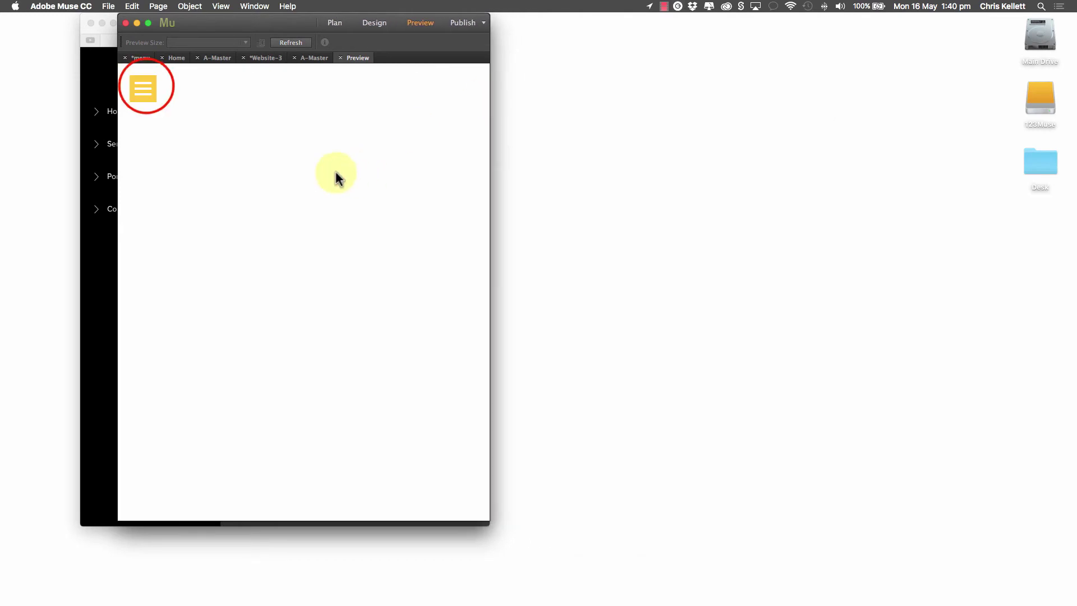
click(146, 87)
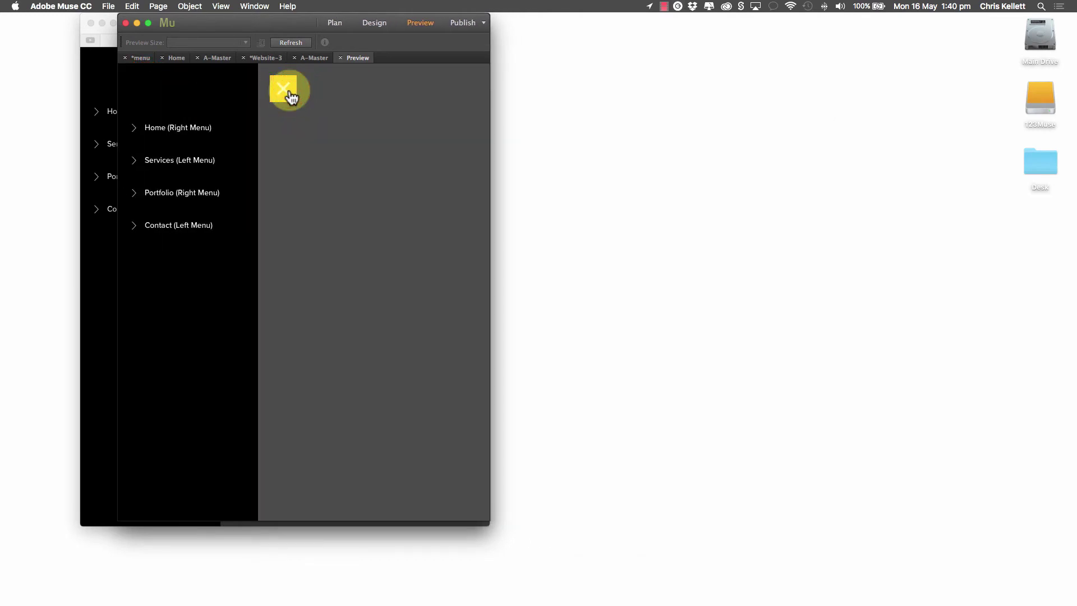
click(288, 92)
click(145, 87)
click(275, 89)
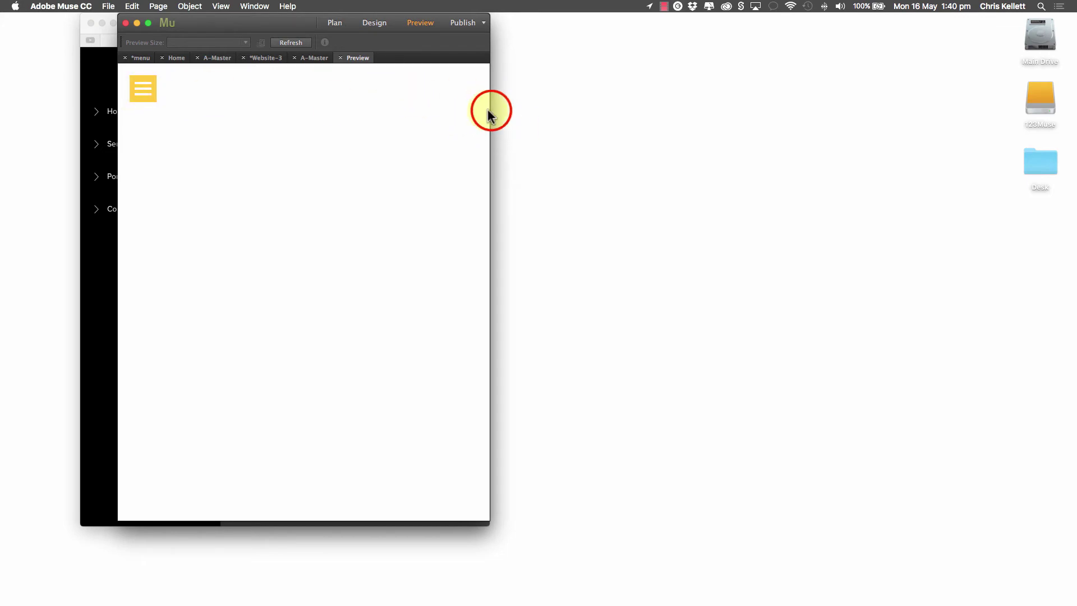
drag(489, 111, 510, 111)
drag(800, 124, 812, 123)
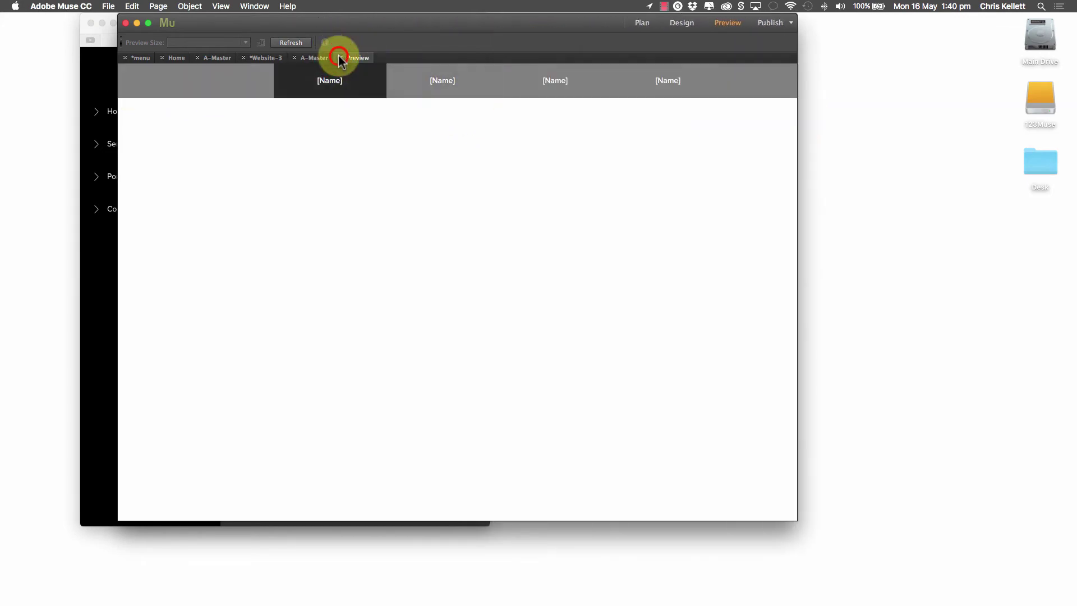
click(340, 58)
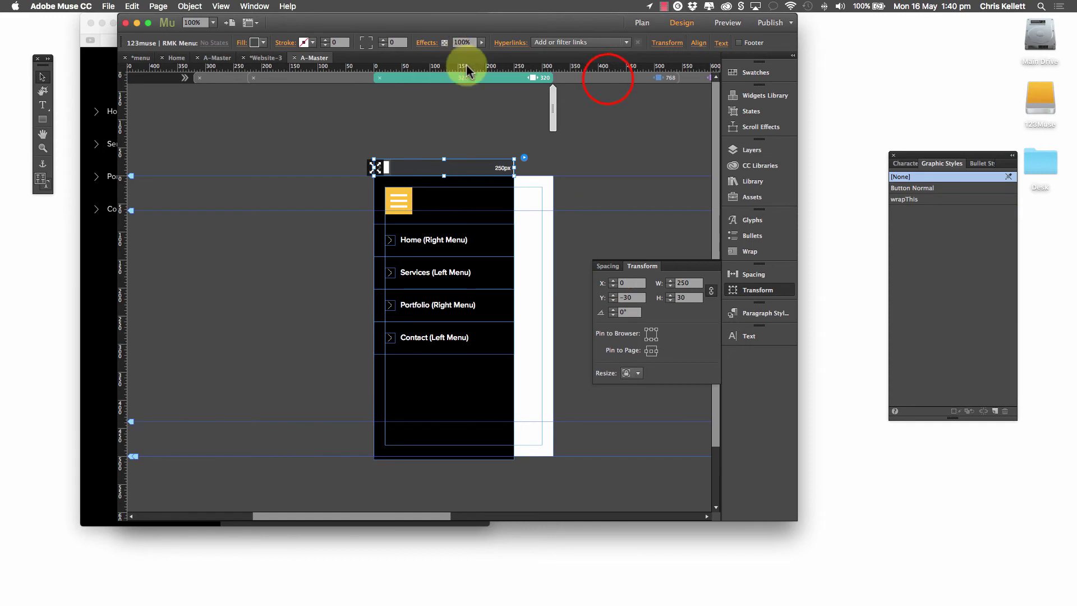
Step: Set the menu overlay colour to blue 29ABE2 in the 768 layout
click(608, 79)
click(426, 238)
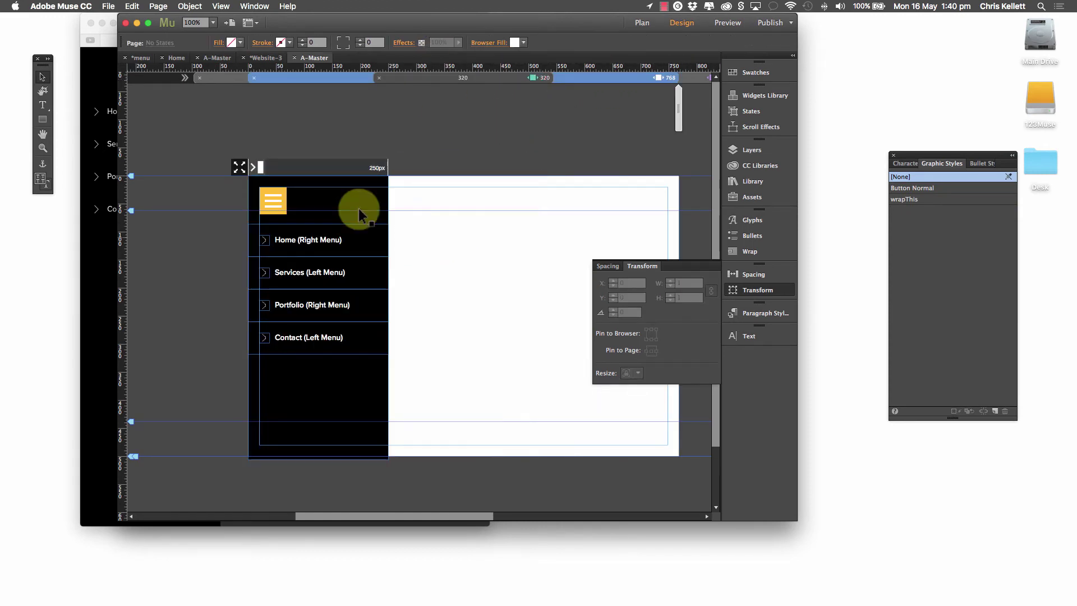
click(236, 167)
click(259, 159)
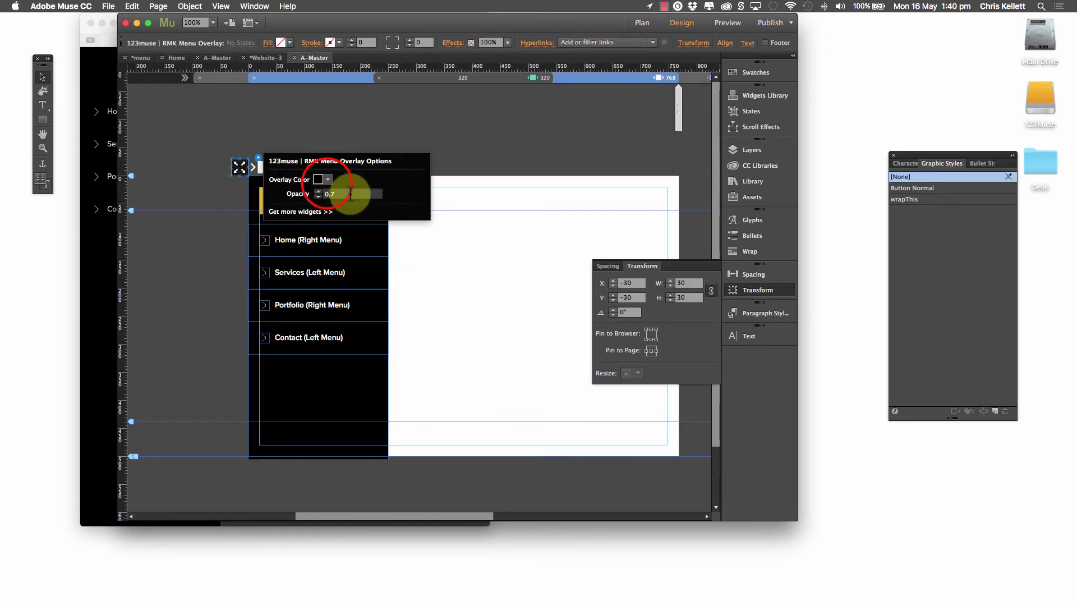
click(327, 180)
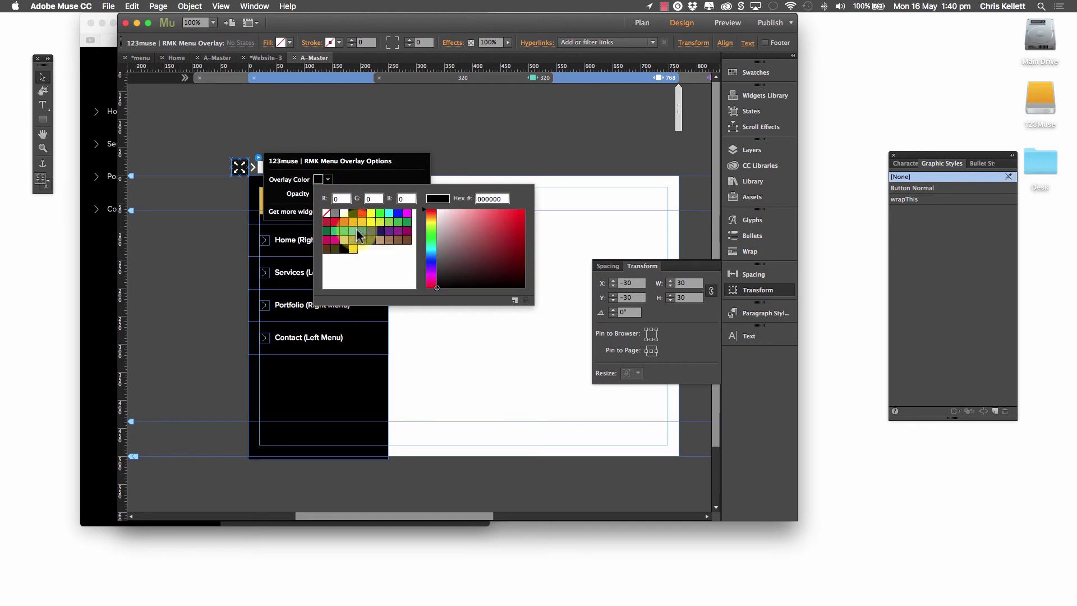
click(354, 230)
click(240, 116)
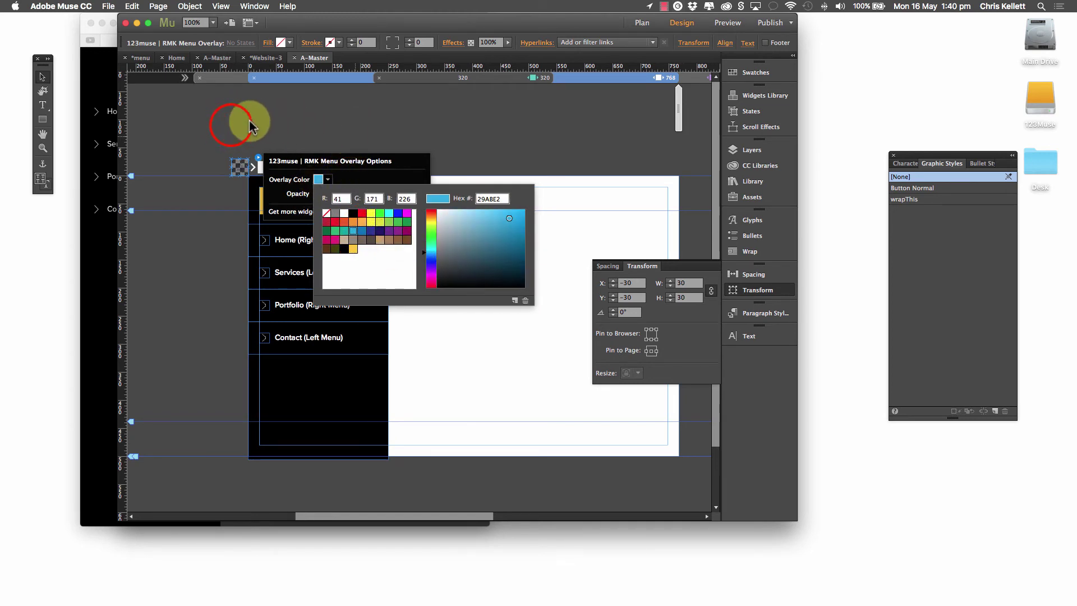
Step: Fill the menu panel's text frame with blue at 90% opacity
click(332, 414)
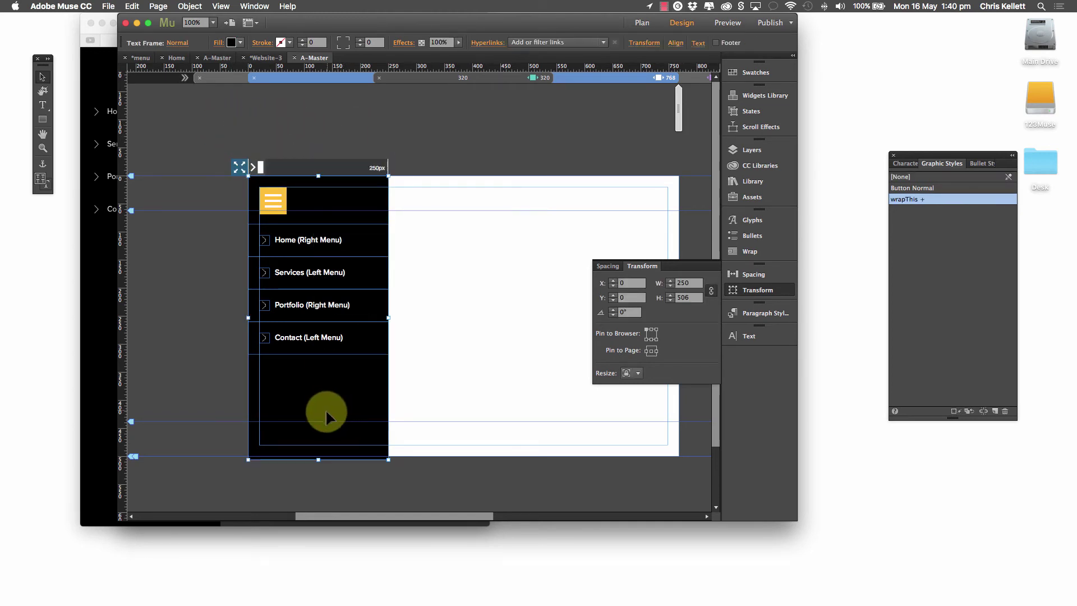
click(241, 43)
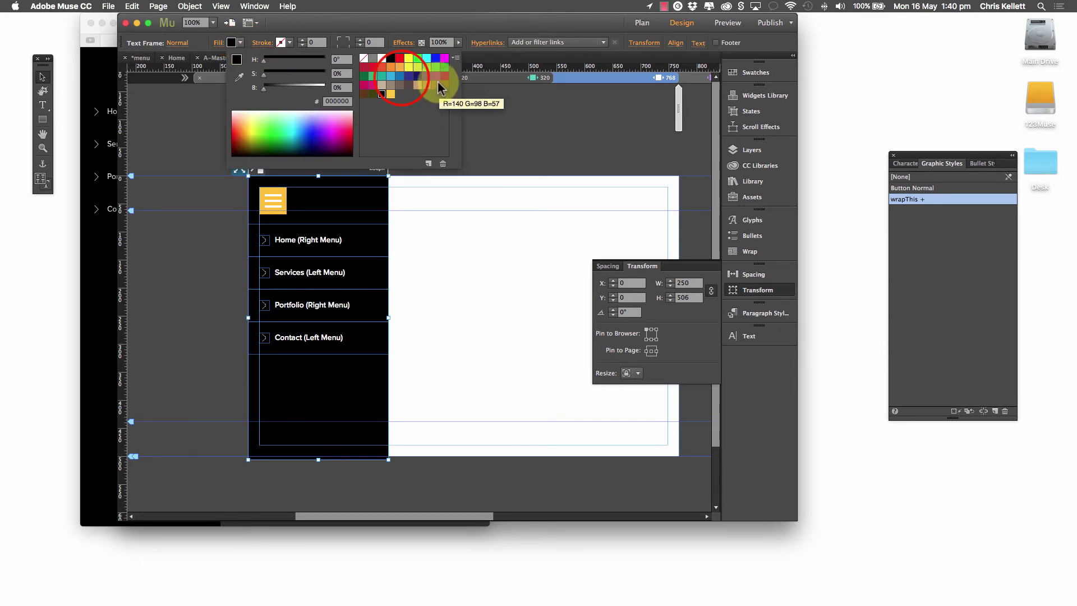
click(398, 74)
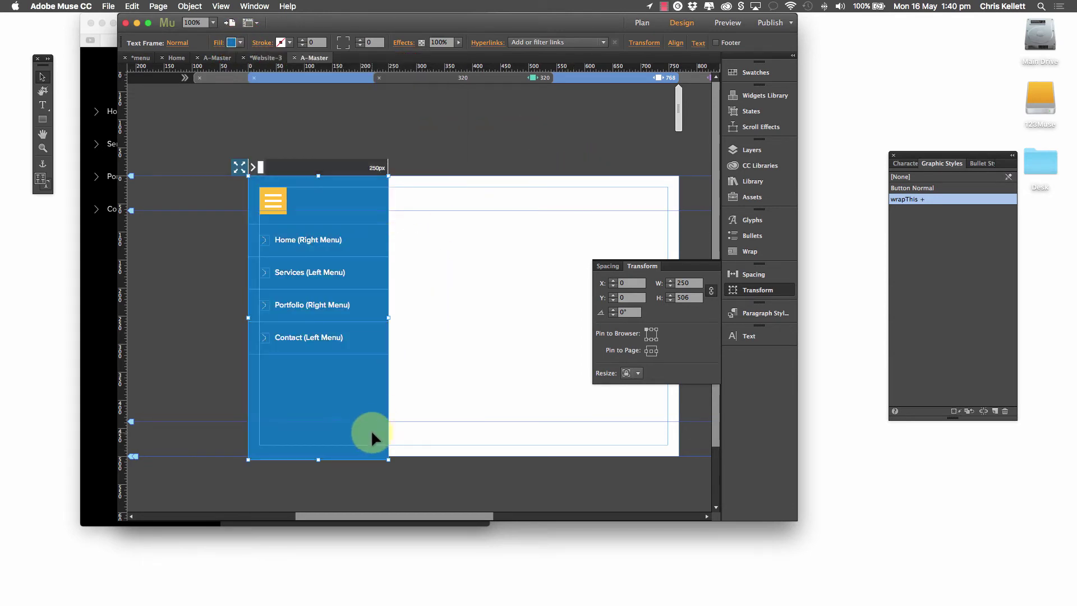
click(219, 43)
click(269, 112)
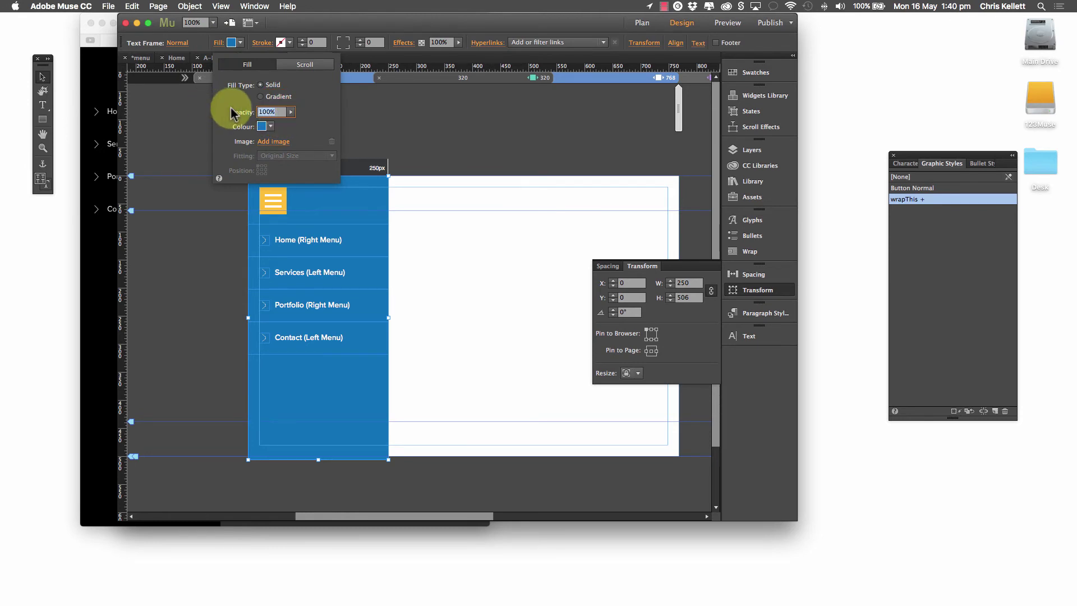
text(90)
key(Return)
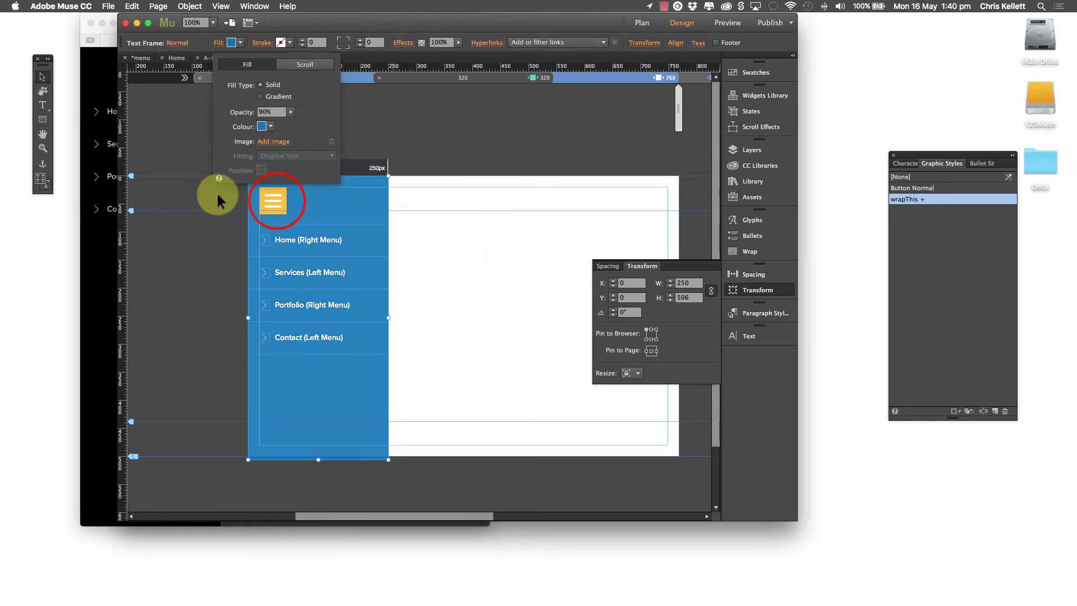
Step: Set the hamburger icon's background colour to none in the menu icon options
click(277, 202)
click(297, 185)
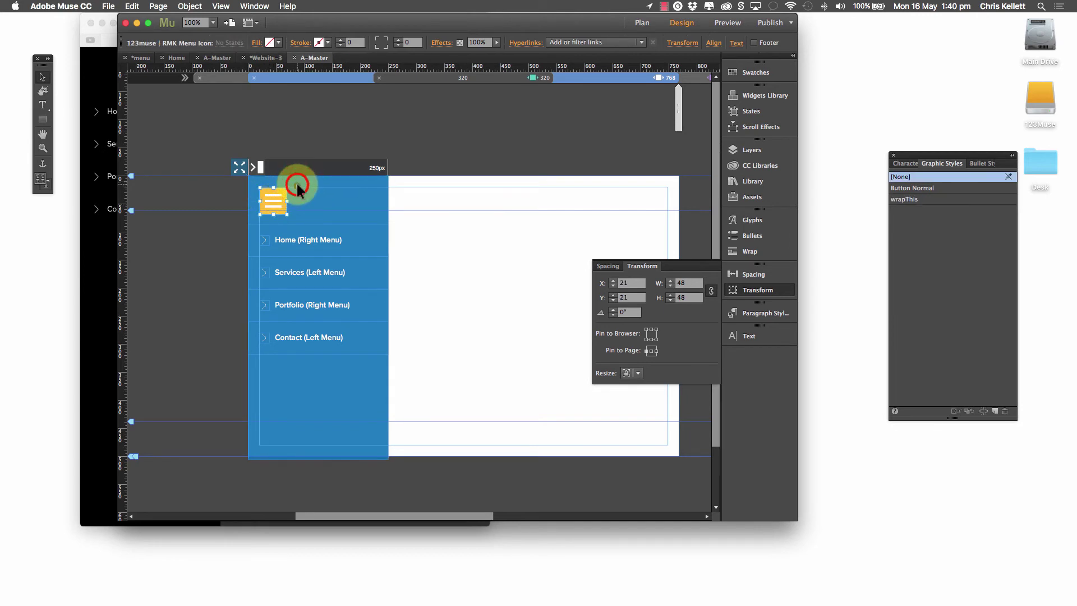
click(394, 265)
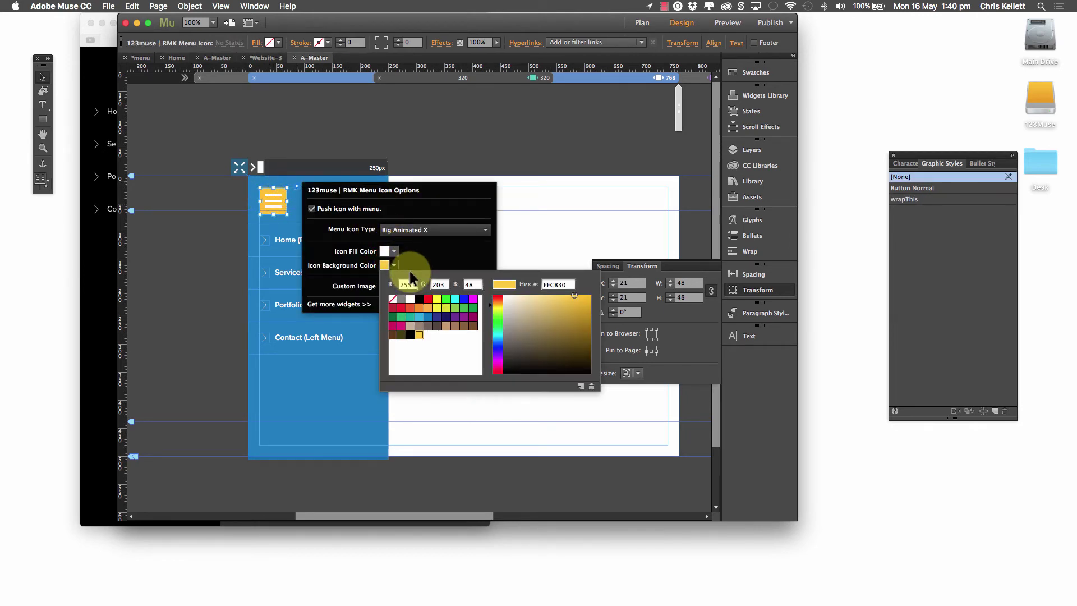
click(392, 299)
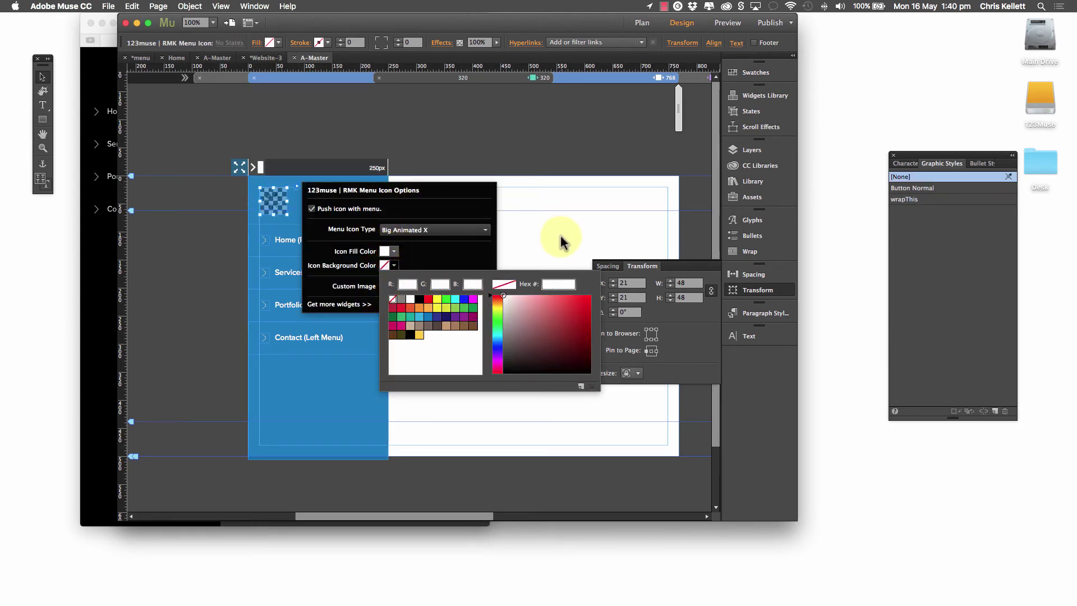
click(560, 235)
Step: Set the browser fill to light grey at 72% brightness and preview the page
click(557, 201)
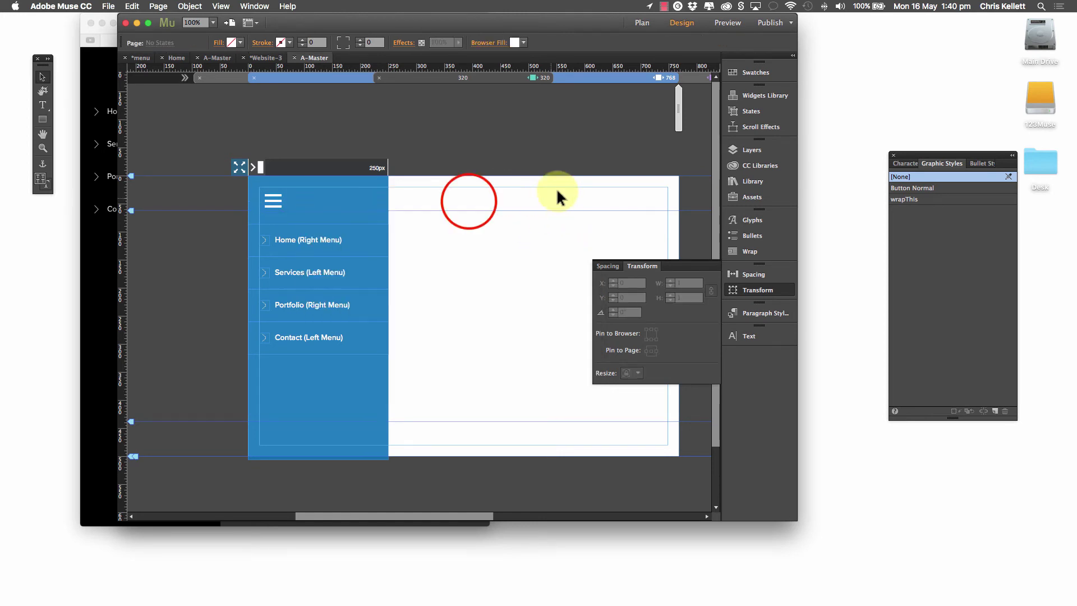
click(515, 43)
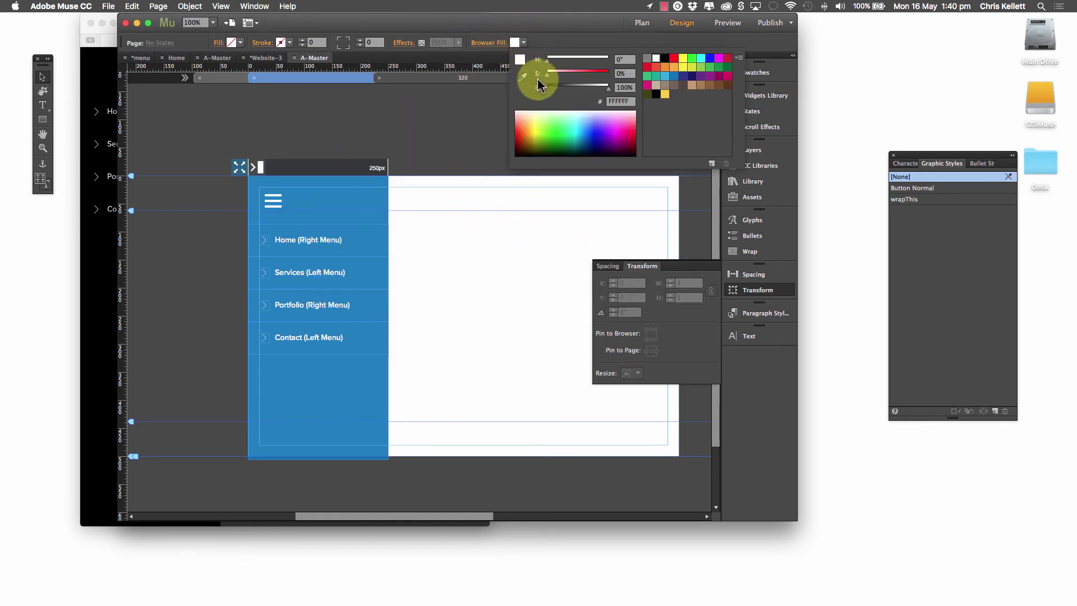
drag(608, 85, 594, 95)
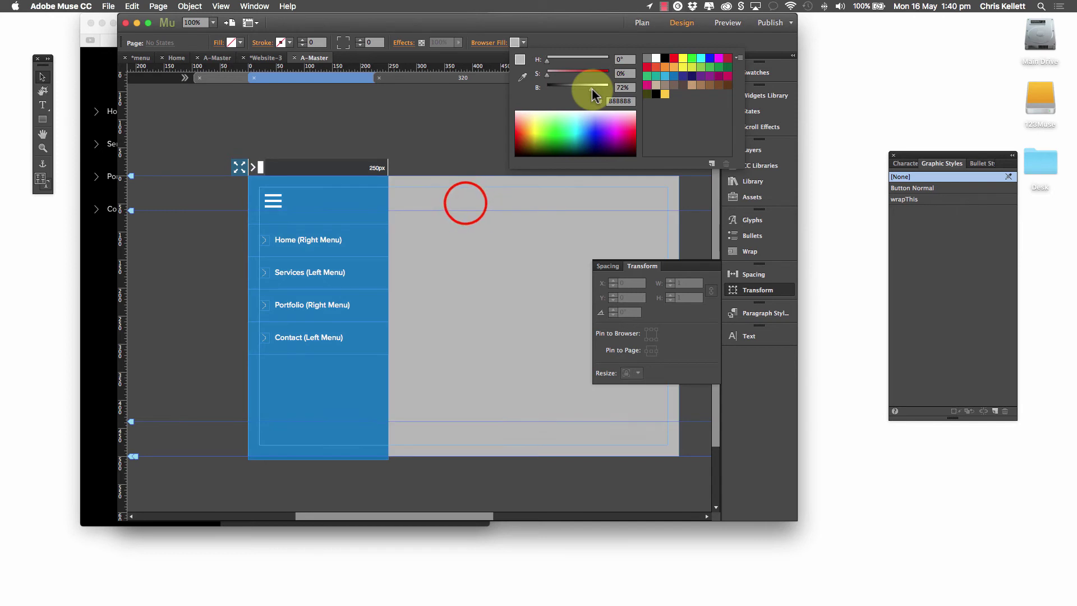
click(728, 22)
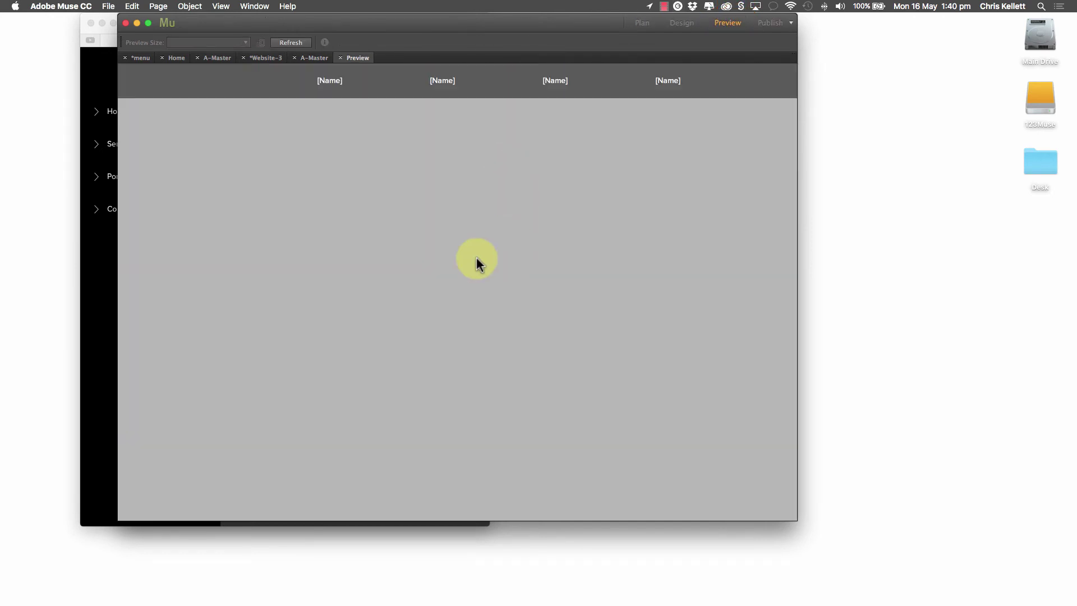
Step: Shrink the preview to a narrow width, toggle the slide-out menu open and closed, then close the preview
click(791, 128)
drag(799, 124, 503, 107)
click(145, 87)
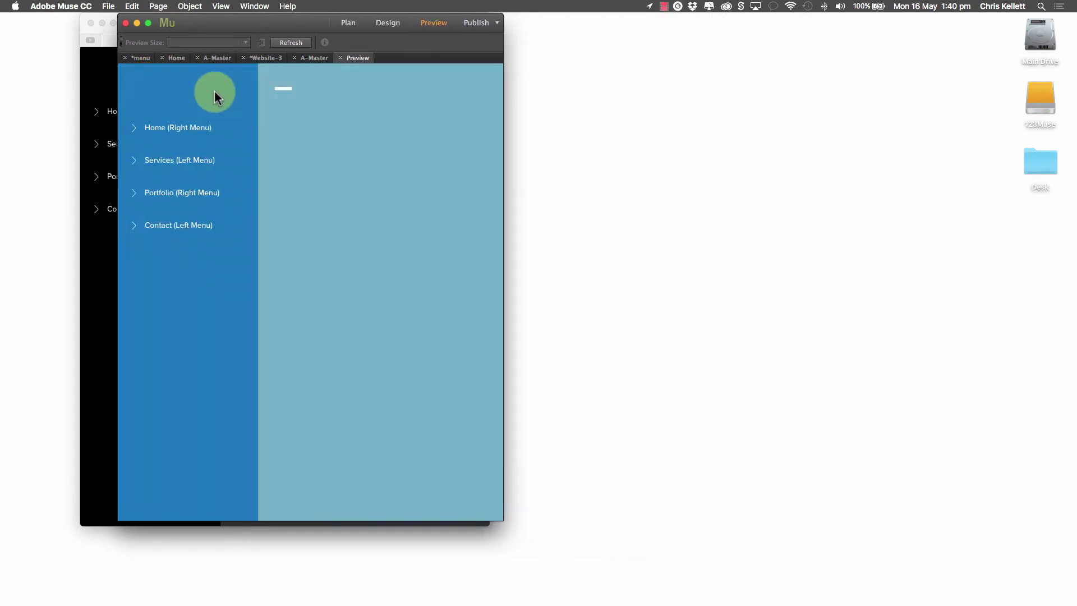
click(284, 90)
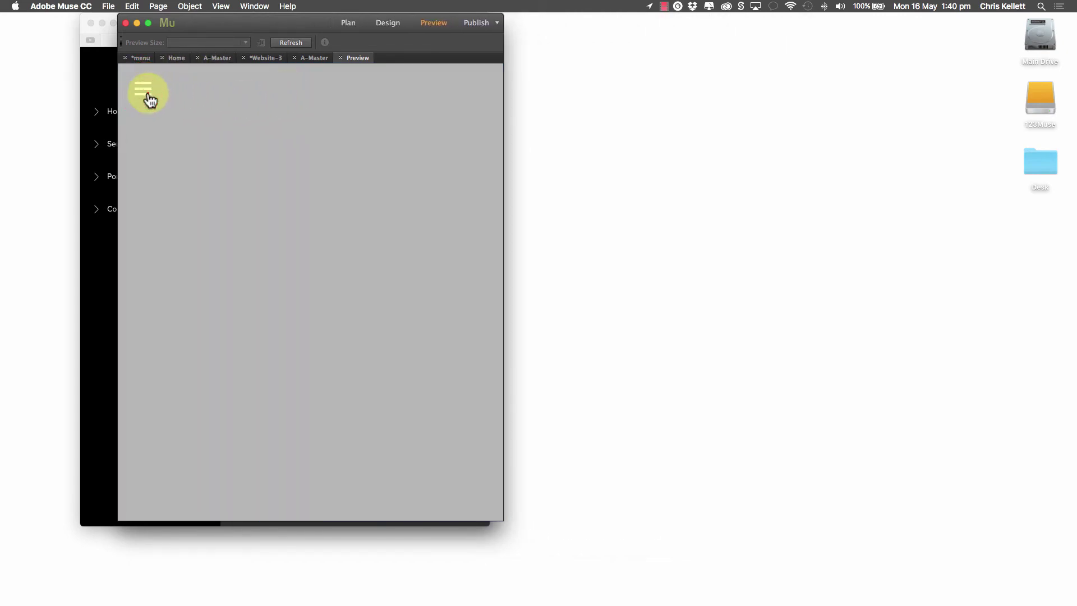
click(147, 93)
click(340, 58)
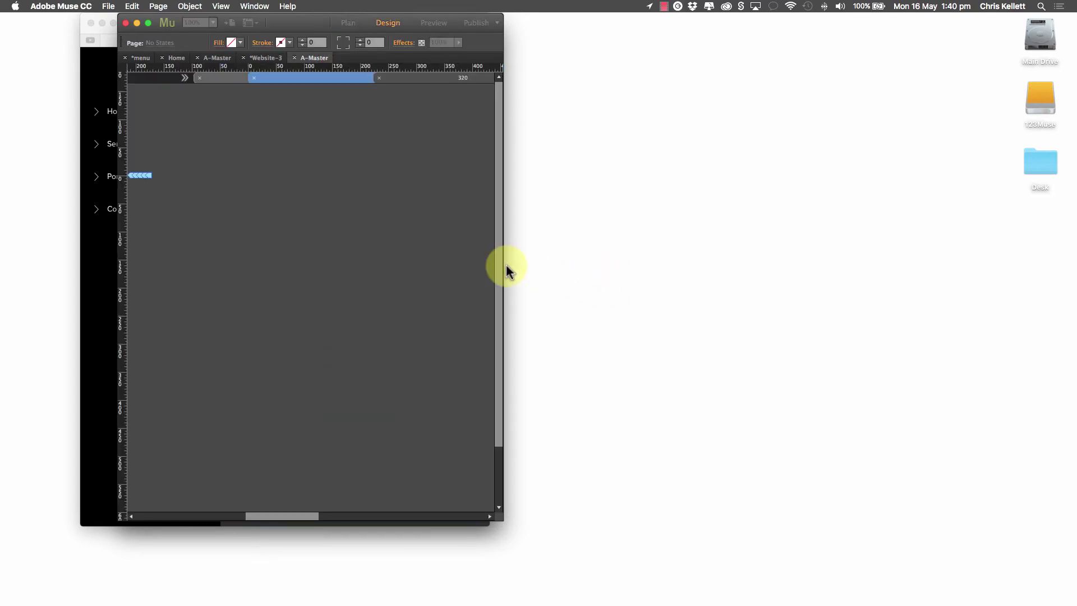
Step: Widen the window and place the hamburger icon at the page's top-right corner, X 700, Y 20
click(503, 216)
drag(503, 216, 967, 229)
click(458, 210)
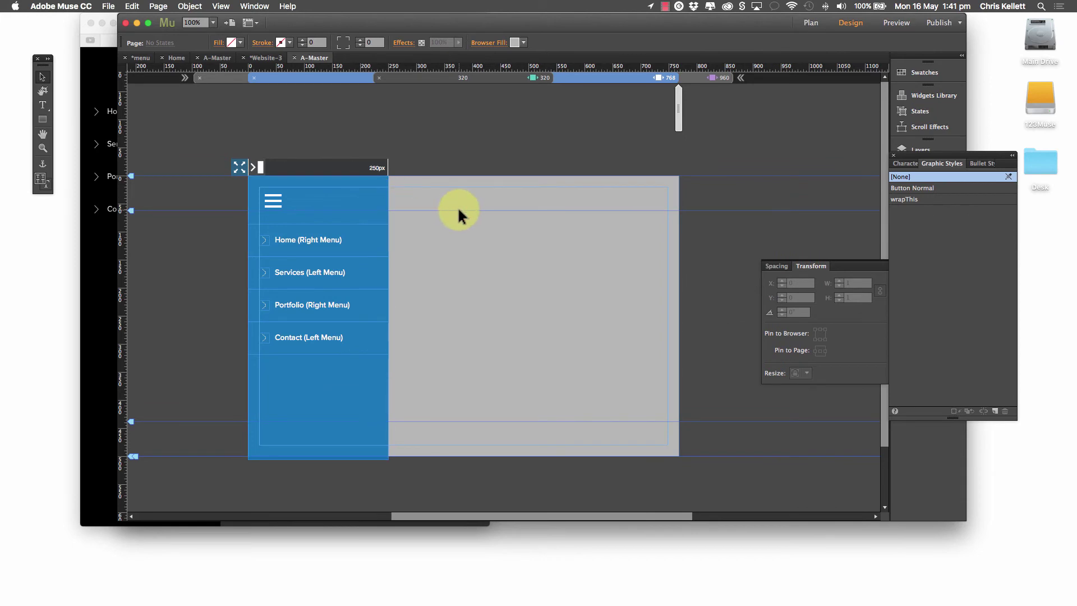
click(263, 201)
drag(263, 202, 578, 256)
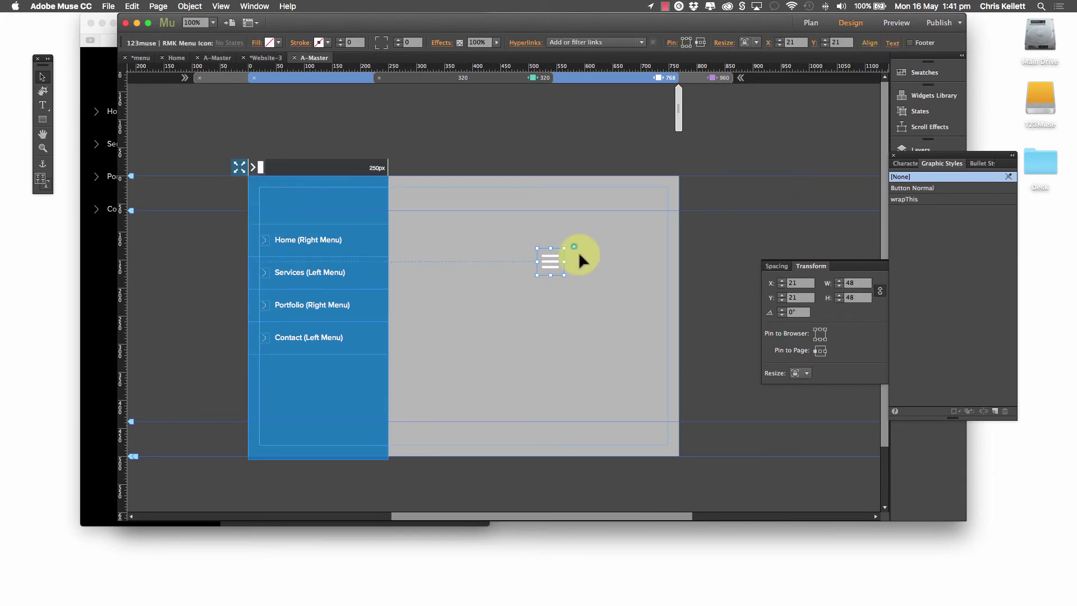
drag(642, 215, 650, 200)
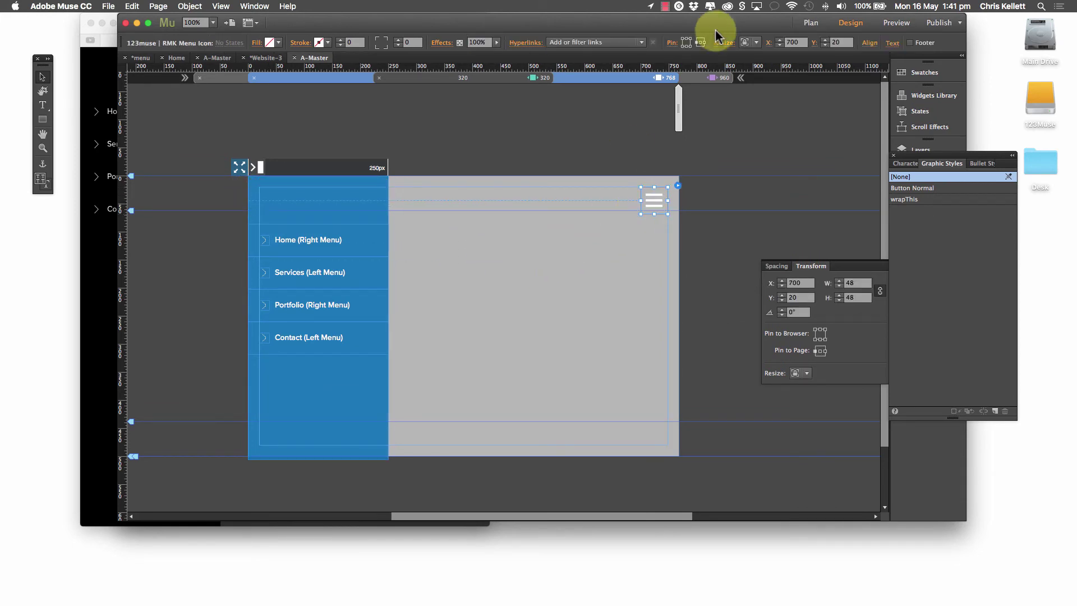
click(701, 43)
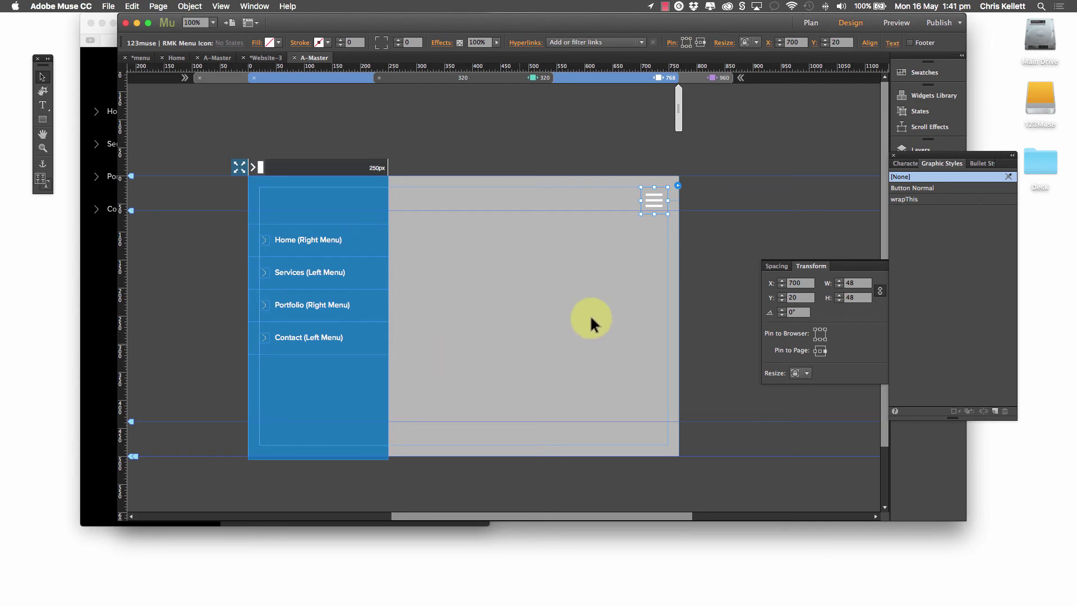
click(593, 312)
Step: Set the slide-out menu to Right Menu so it slides from the right, and preview it
click(346, 227)
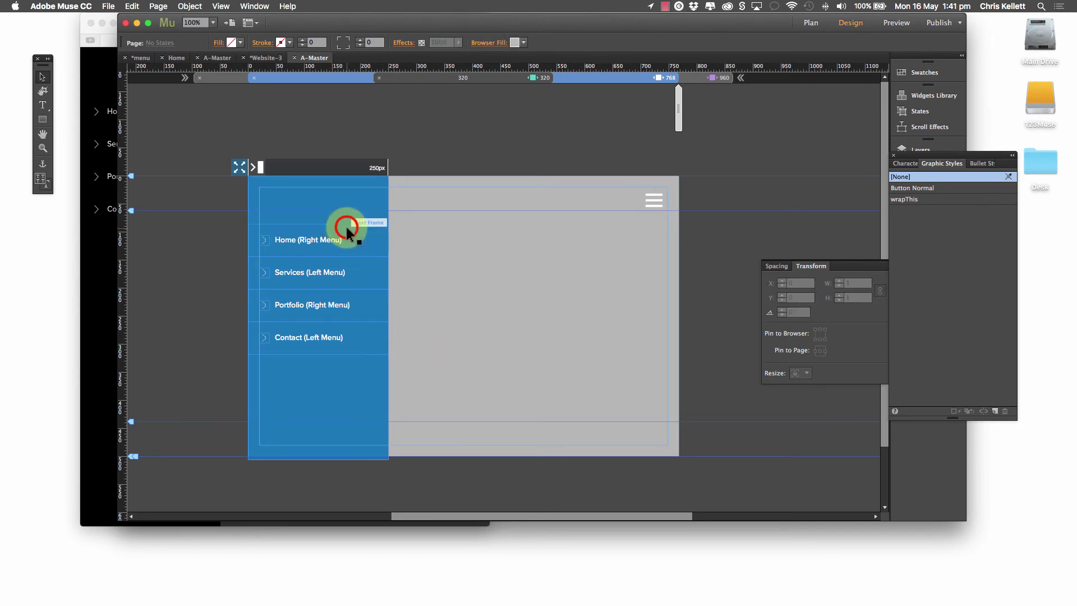
click(378, 173)
click(392, 165)
click(399, 158)
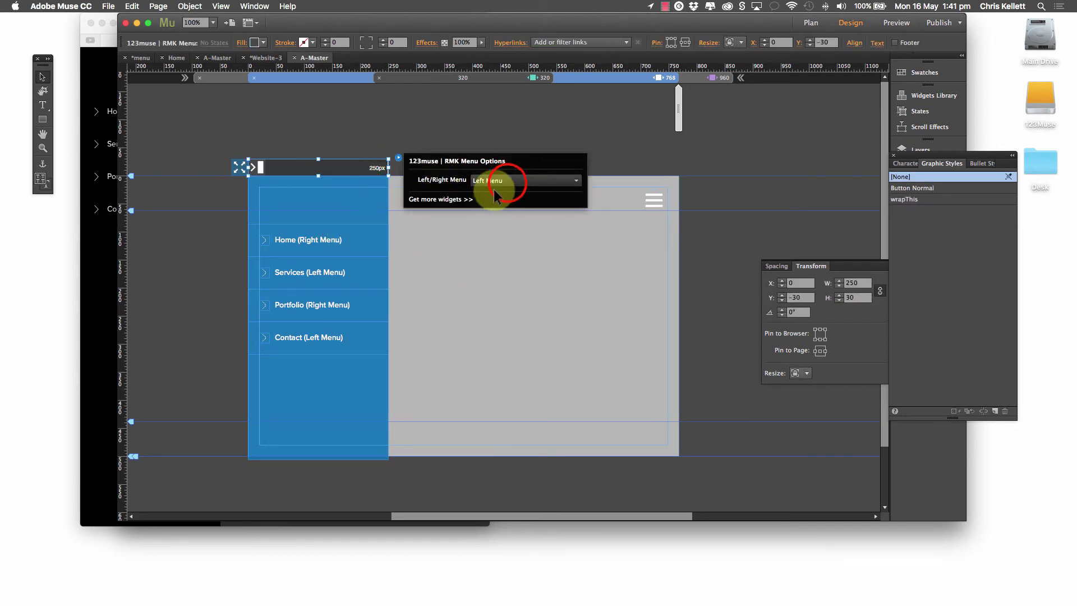
drag(494, 182, 522, 207)
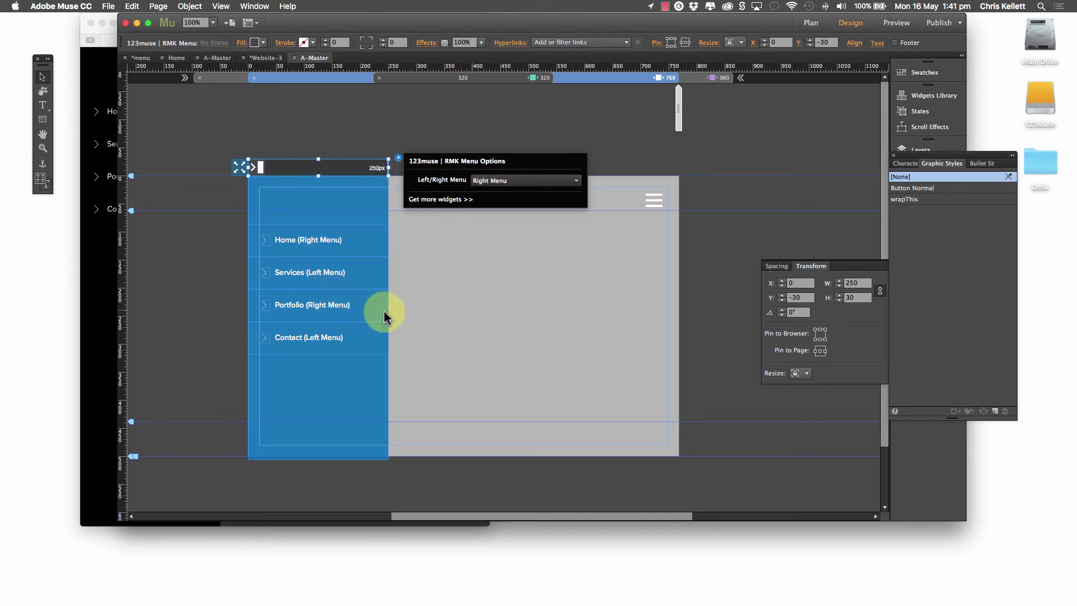
click(596, 300)
click(896, 22)
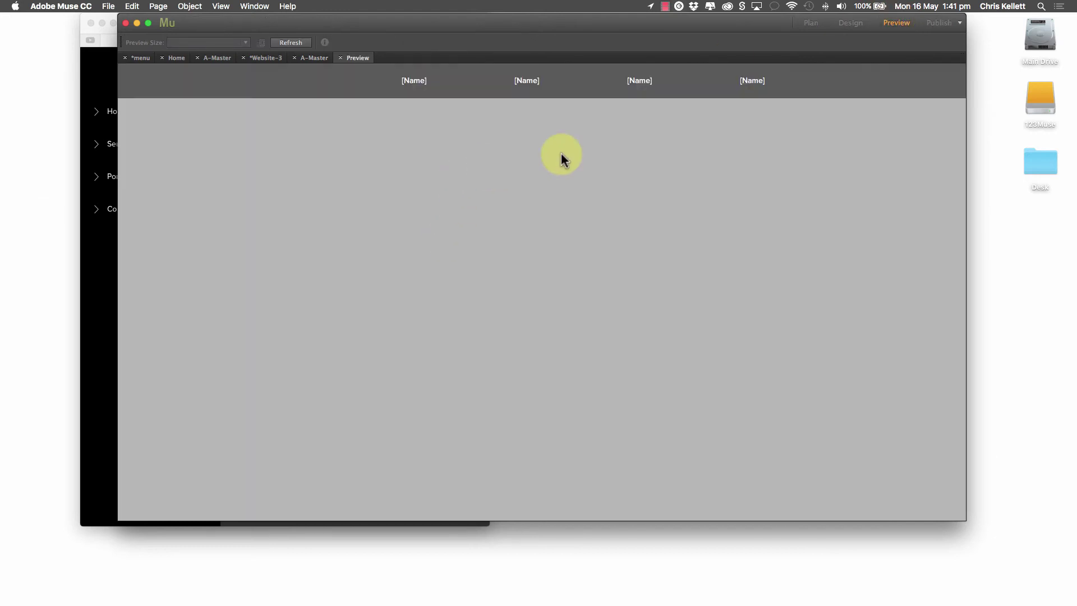
Step: Preview at narrow width, open and close the right-side slide-out menu, then return to Design view
drag(966, 150, 537, 149)
click(513, 90)
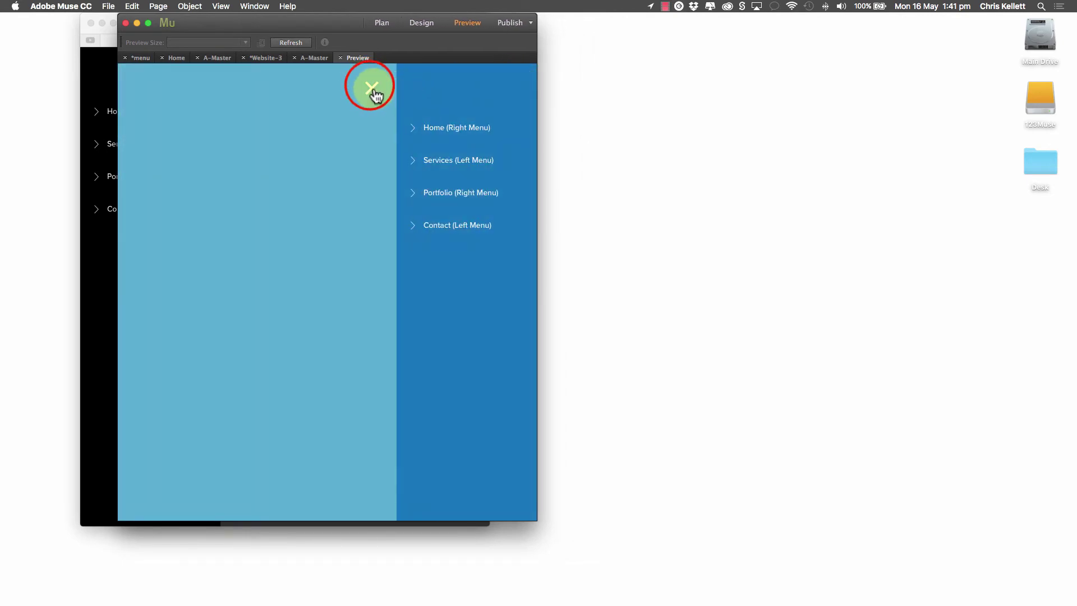
click(512, 89)
click(346, 58)
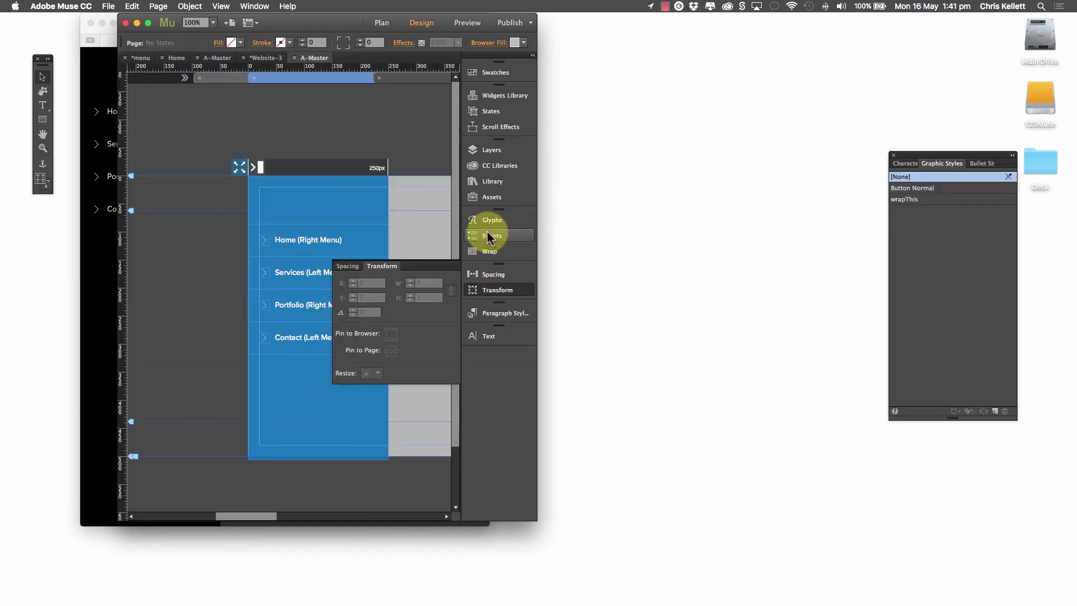
drag(548, 211, 1073, 250)
Step: Add a new layer named Nav and rename Layer 1 to Content
click(452, 129)
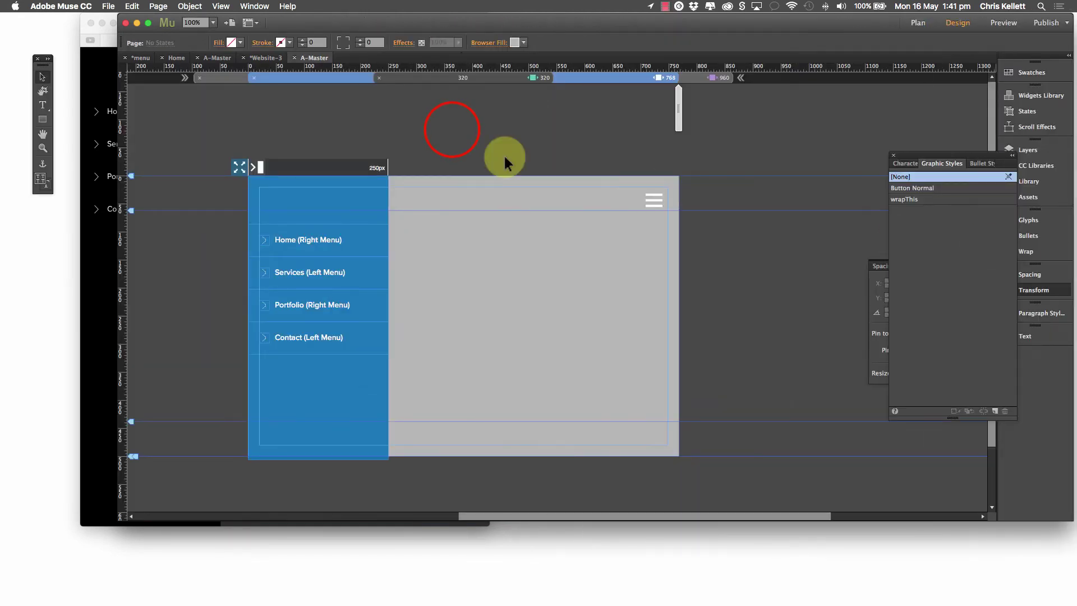
drag(236, 141, 710, 437)
click(1045, 150)
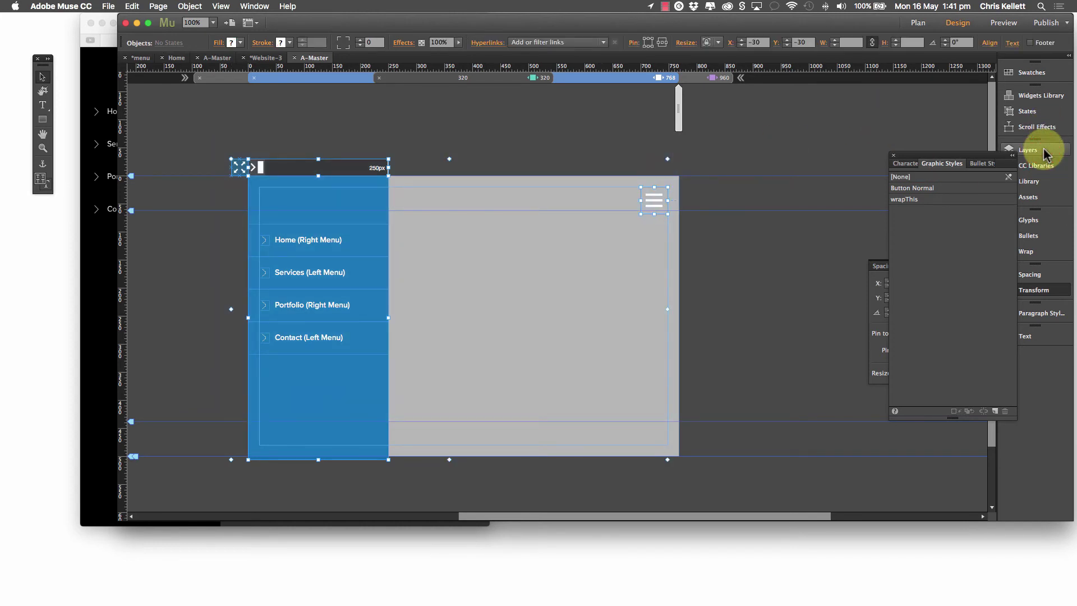
click(971, 359)
double_click(920, 156)
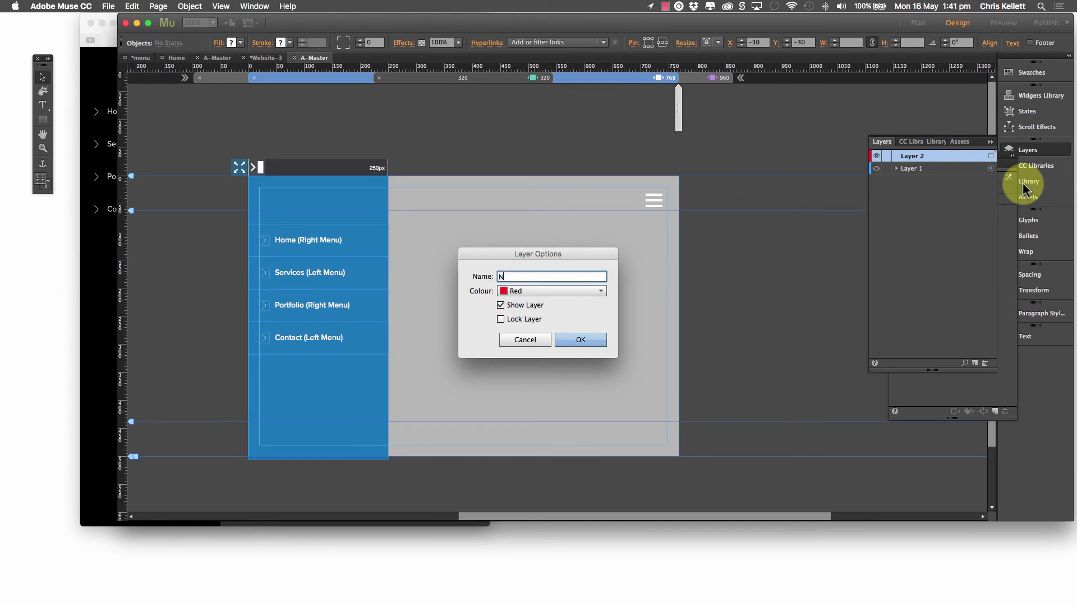
key(Return)
double_click(926, 168)
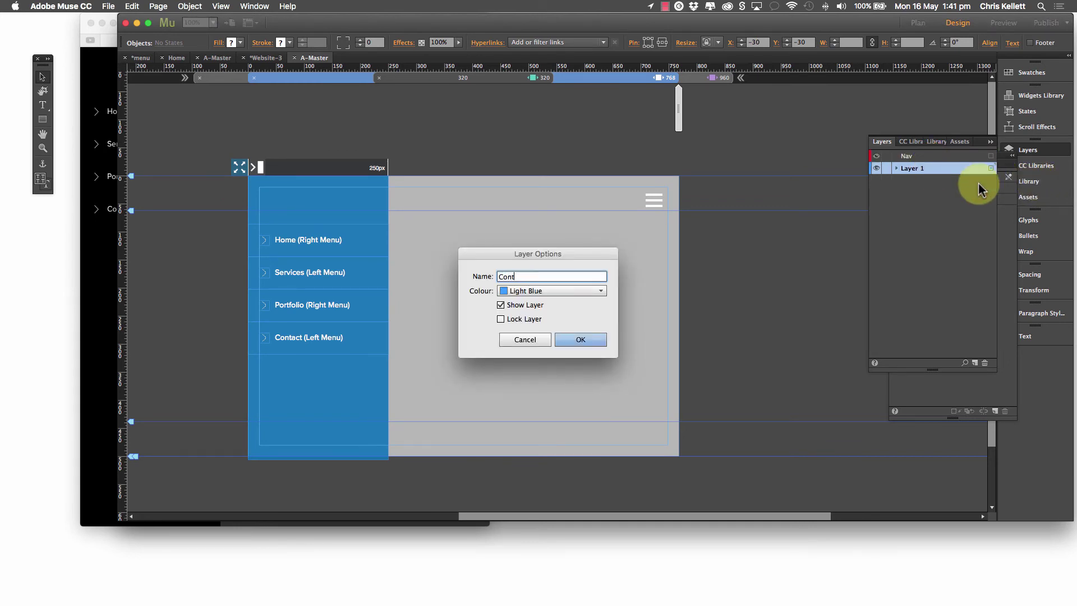
text(Content)
key(Return)
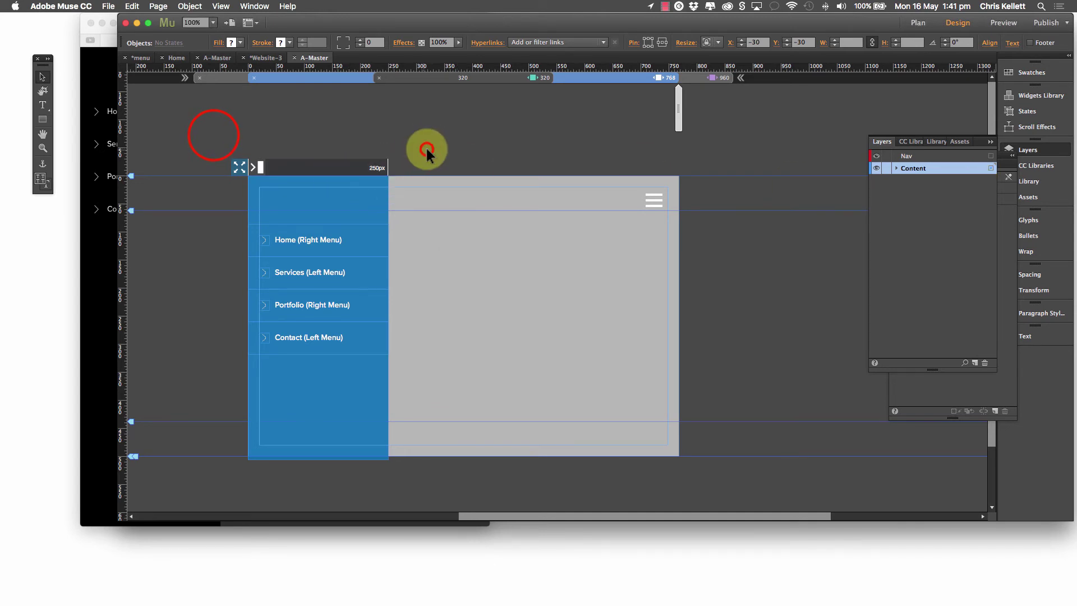
Step: Move the menu panel and hamburger icon onto the Nav layer and lock it
click(213, 136)
drag(214, 138, 704, 477)
right_click(659, 199)
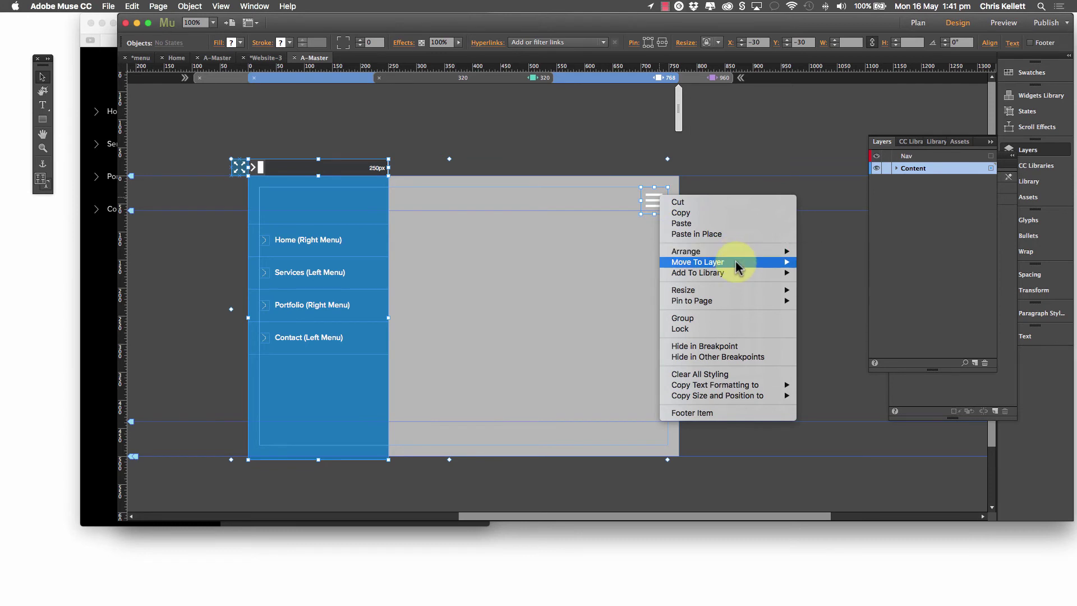
mouse_move(738, 264)
click(815, 262)
click(886, 156)
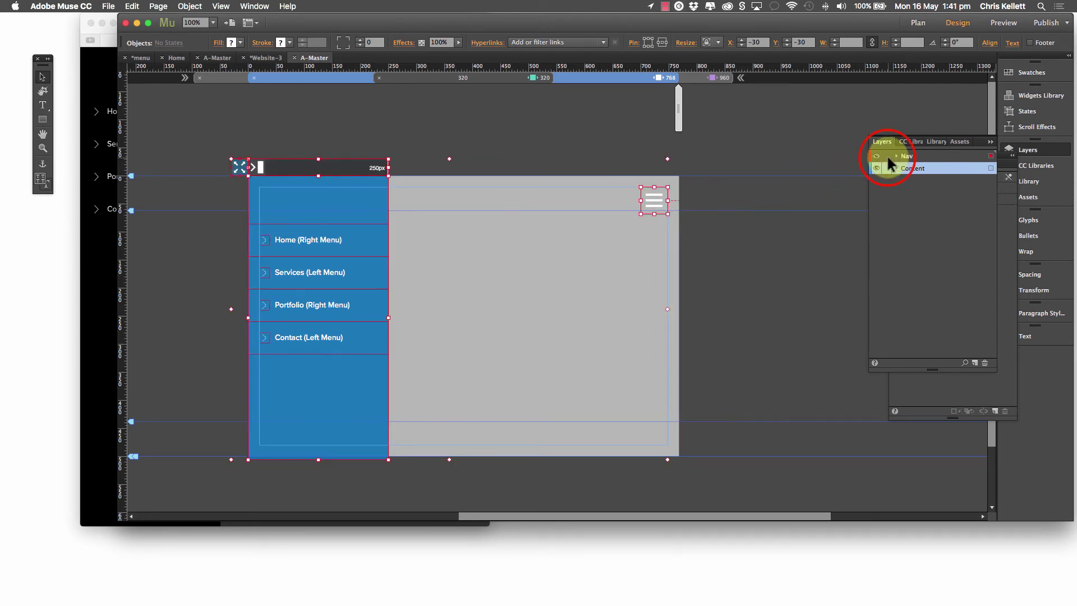
click(650, 214)
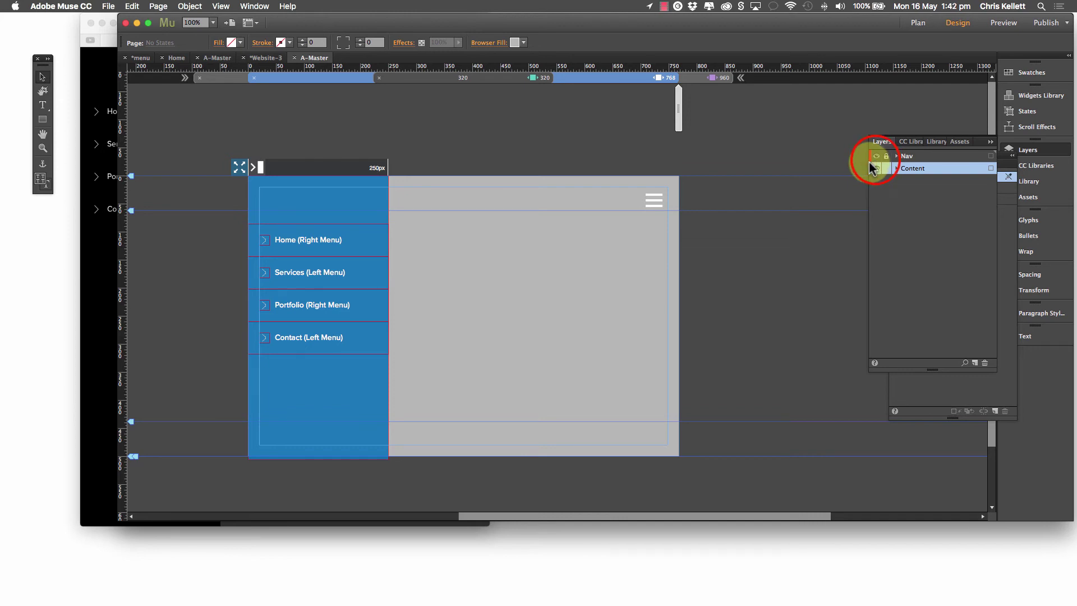
Step: Toggle the Nav layer's visibility to check it, then open Website-3's Home page
click(875, 157)
click(875, 157)
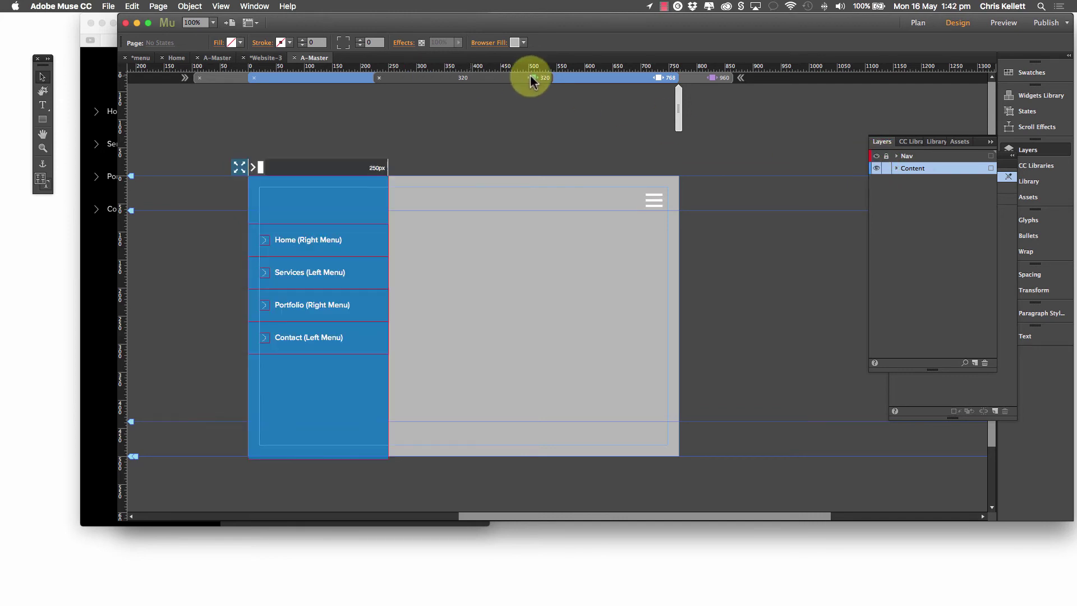
click(263, 58)
double_click(180, 109)
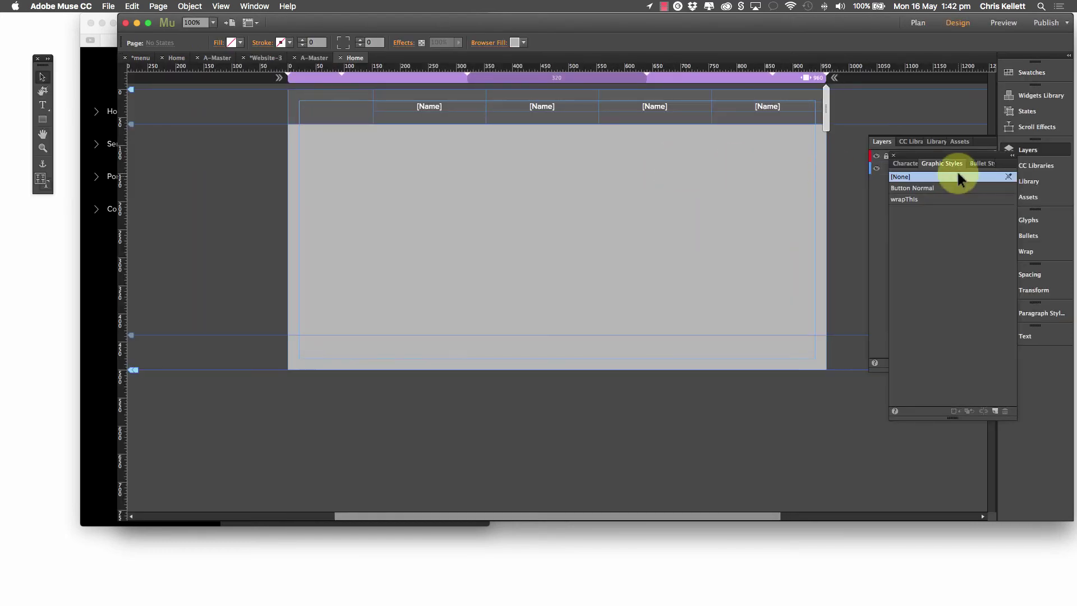
Step: Add a 768 px breakpoint to the Home page and toggle Nav's visibility to verify the menu
click(876, 156)
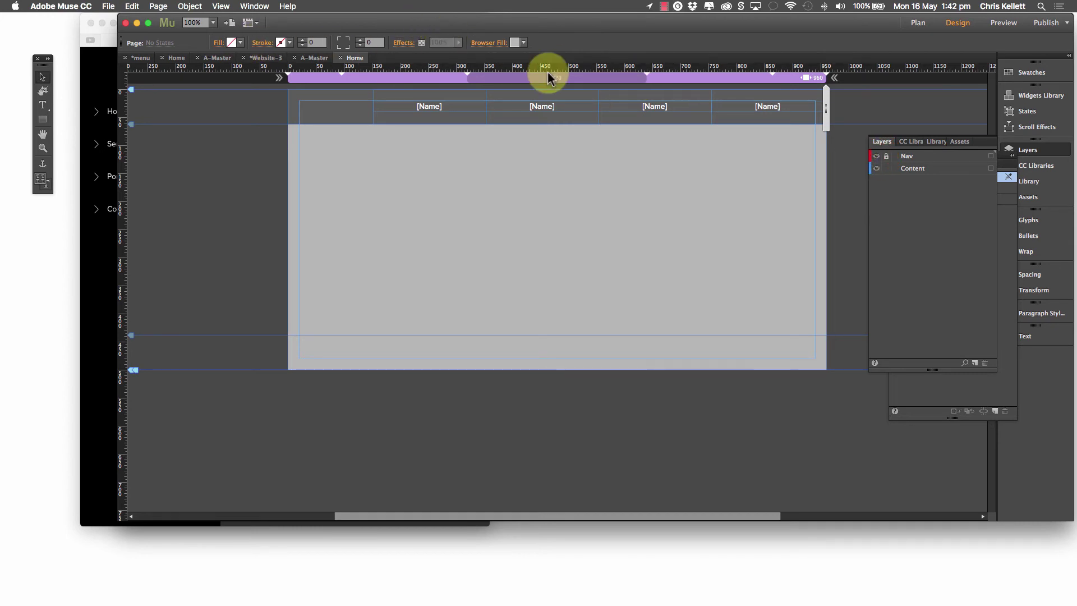
right_click(712, 74)
click(752, 88)
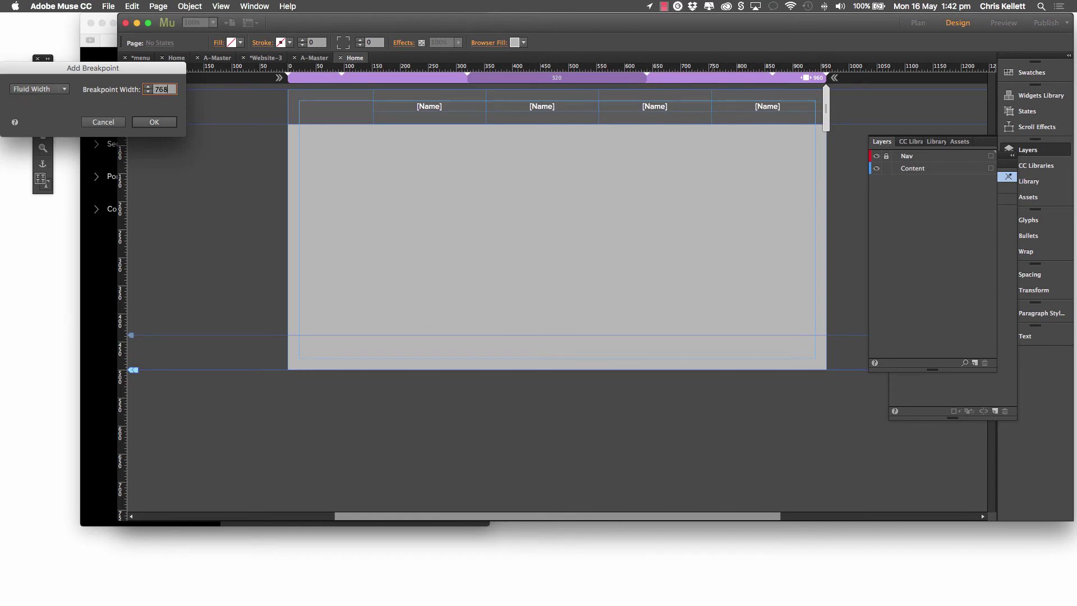
key(Return)
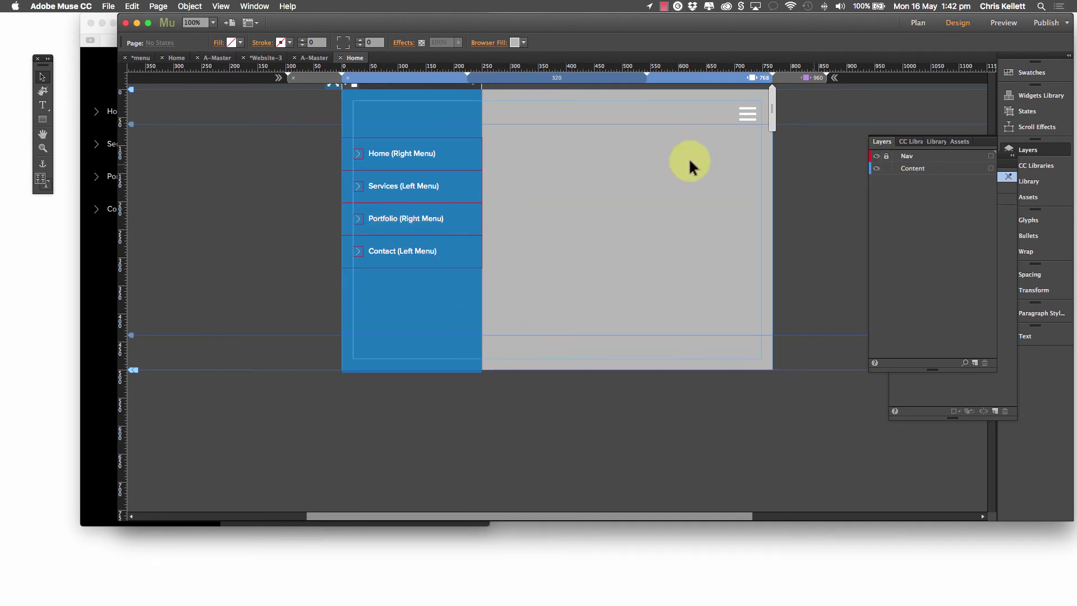
click(877, 156)
click(877, 156)
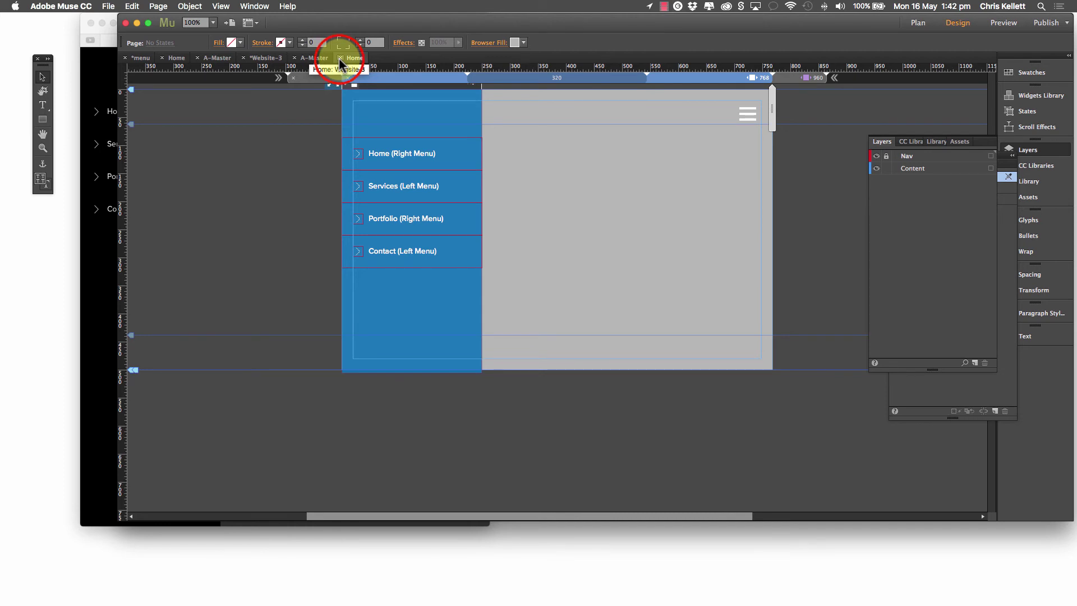
Step: Switch back to A-Master, select the menu text frame and expand the Nav layer's item list
click(340, 58)
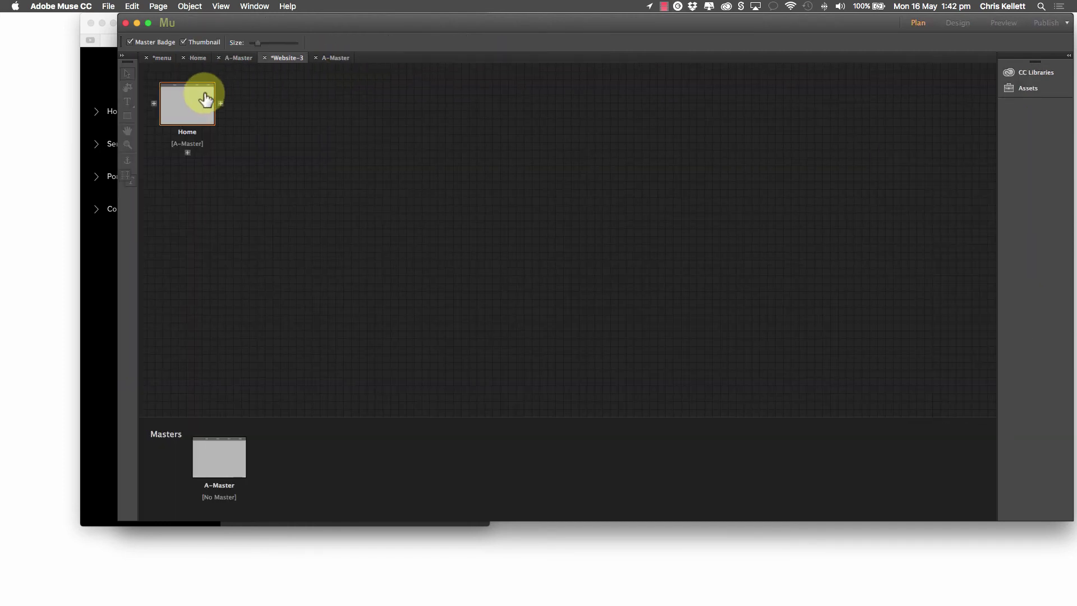
double_click(205, 100)
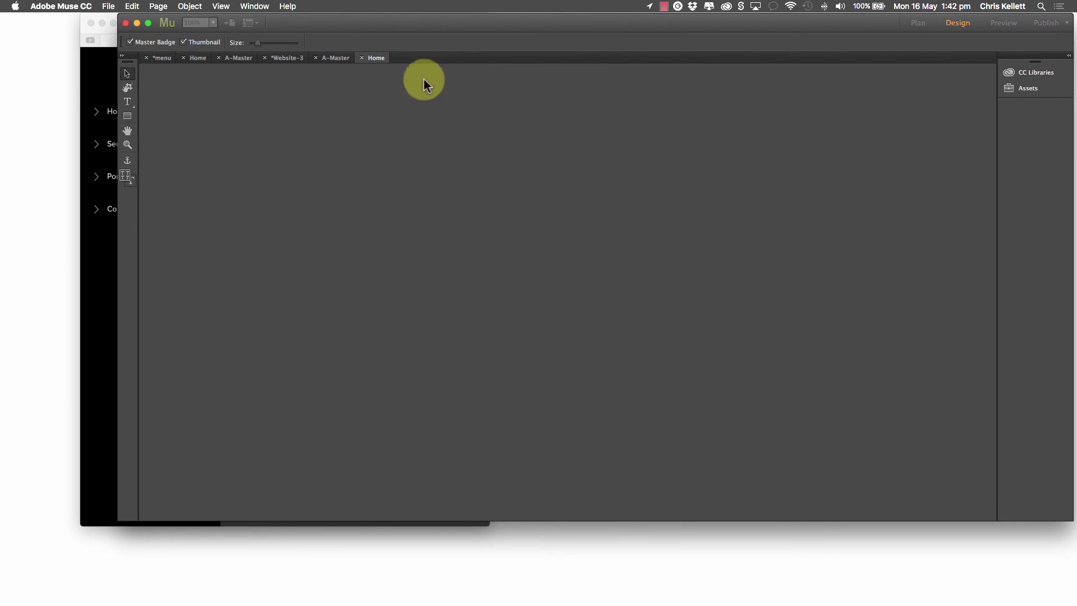
click(342, 58)
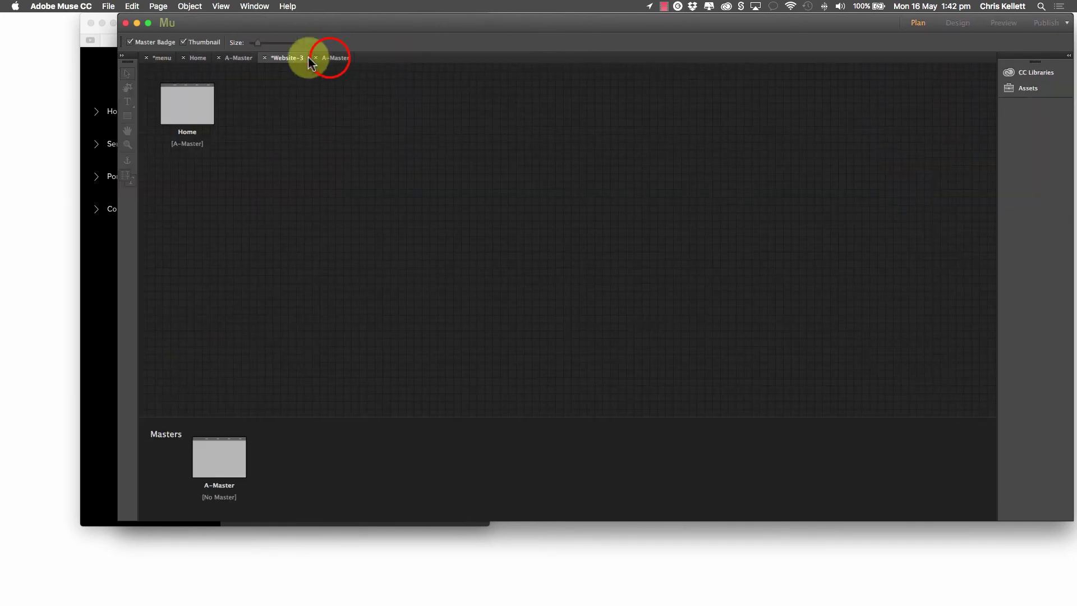
click(328, 58)
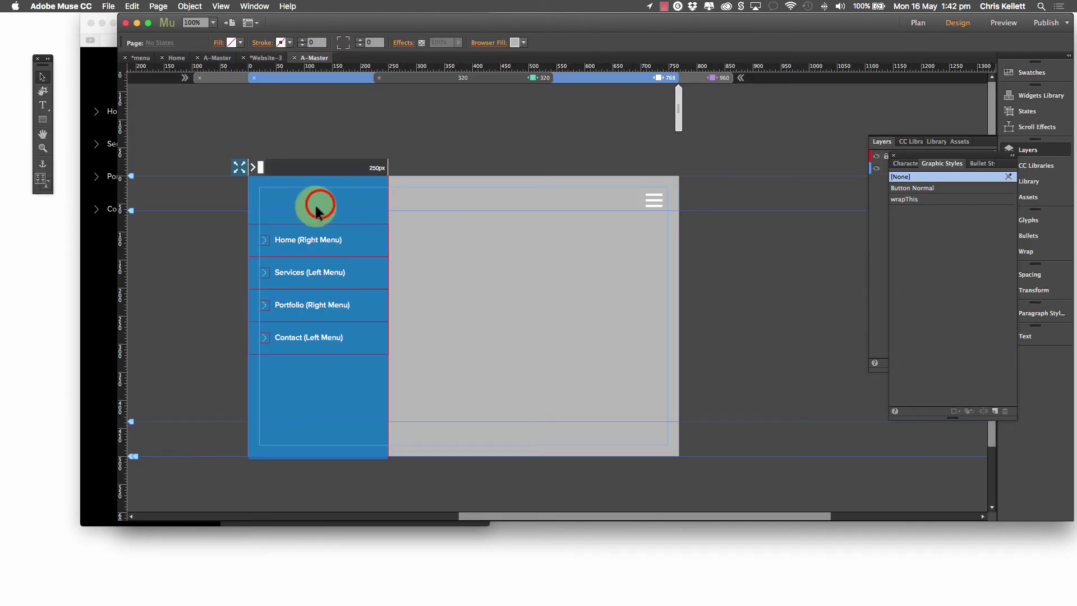
click(894, 159)
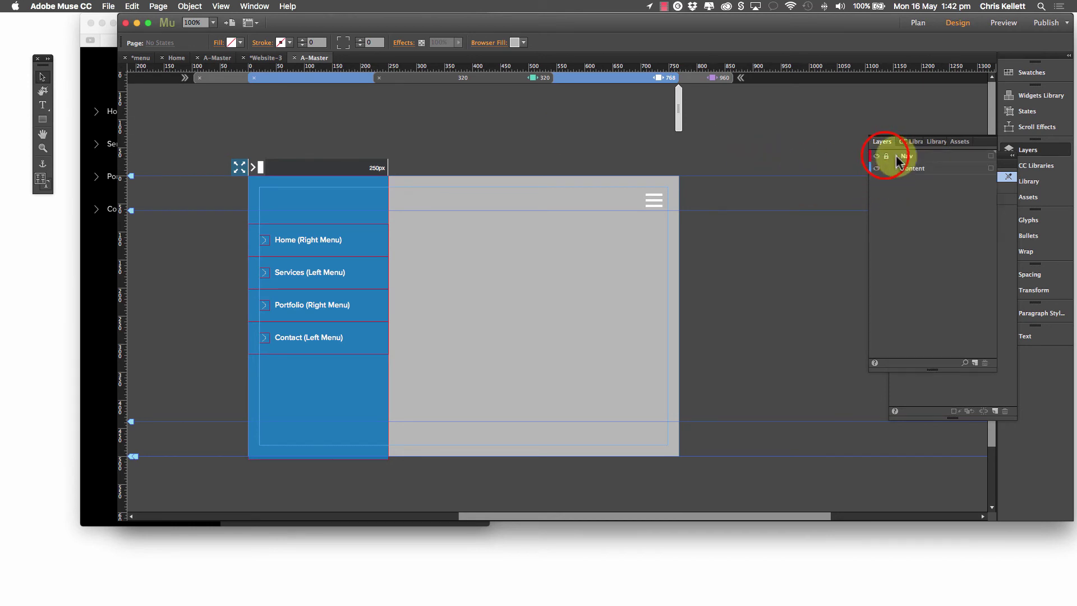
click(371, 232)
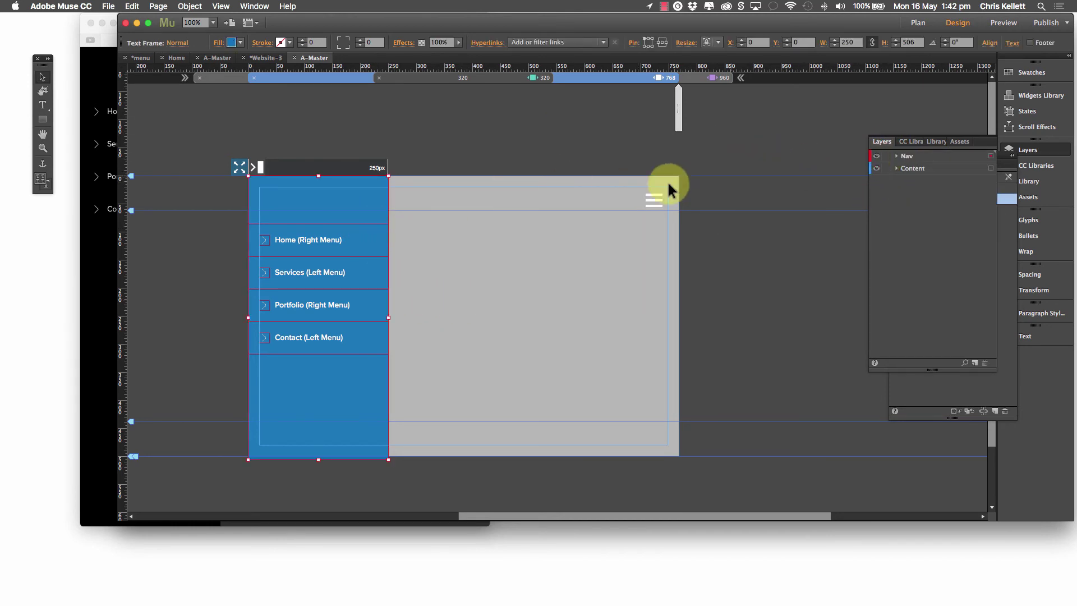
click(893, 158)
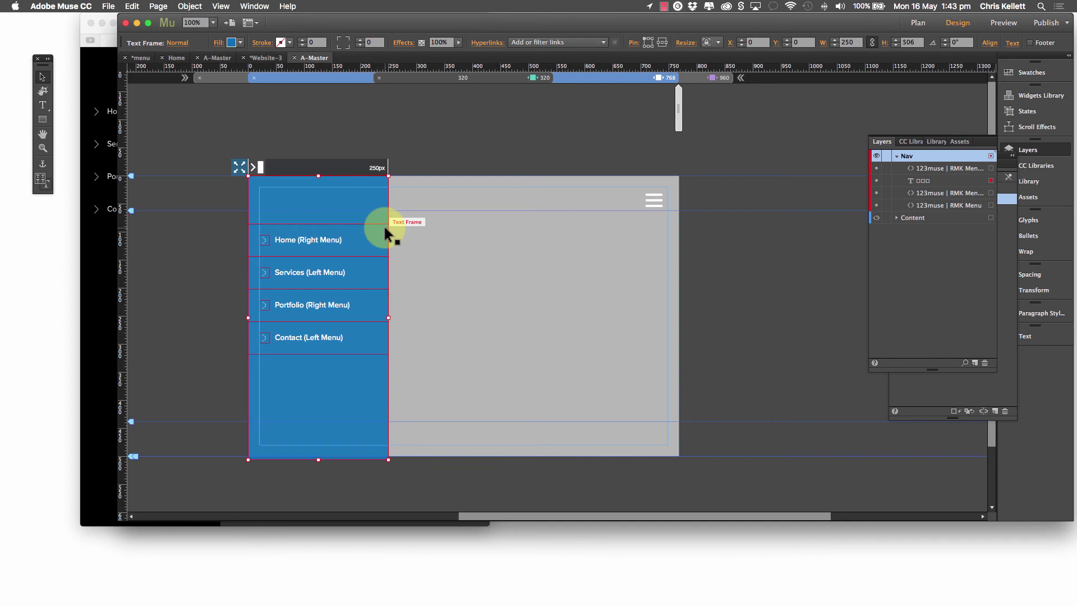
Step: Delete the Contact, Portfolio, Services and Home menu buttons, then paste the Home (Right Menu) button onto the page
click(464, 336)
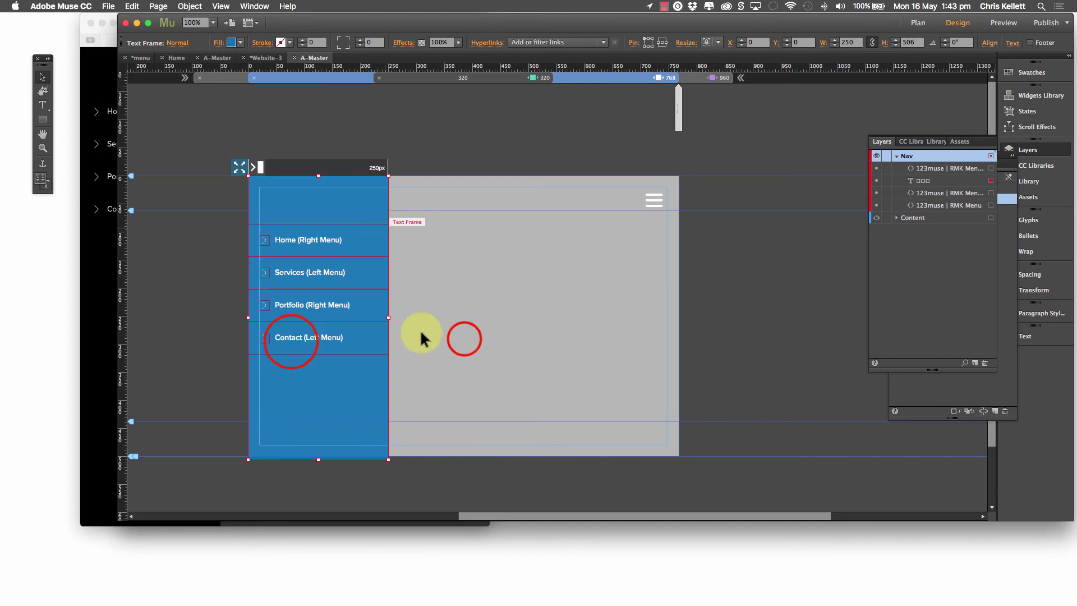
click(353, 339)
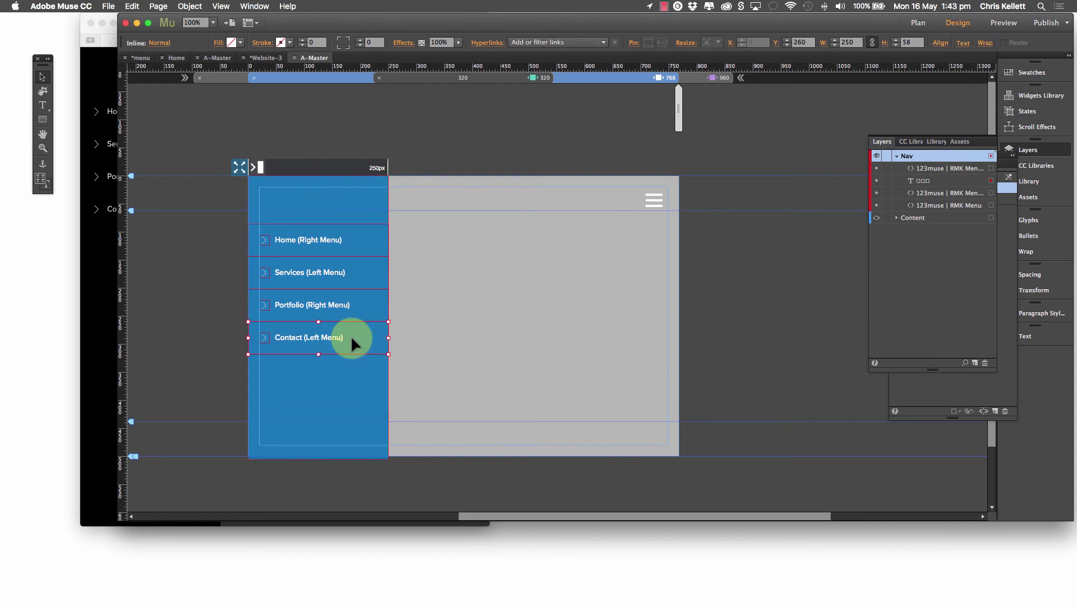
key(BackSpace)
click(370, 305)
key(BackSpace)
click(359, 271)
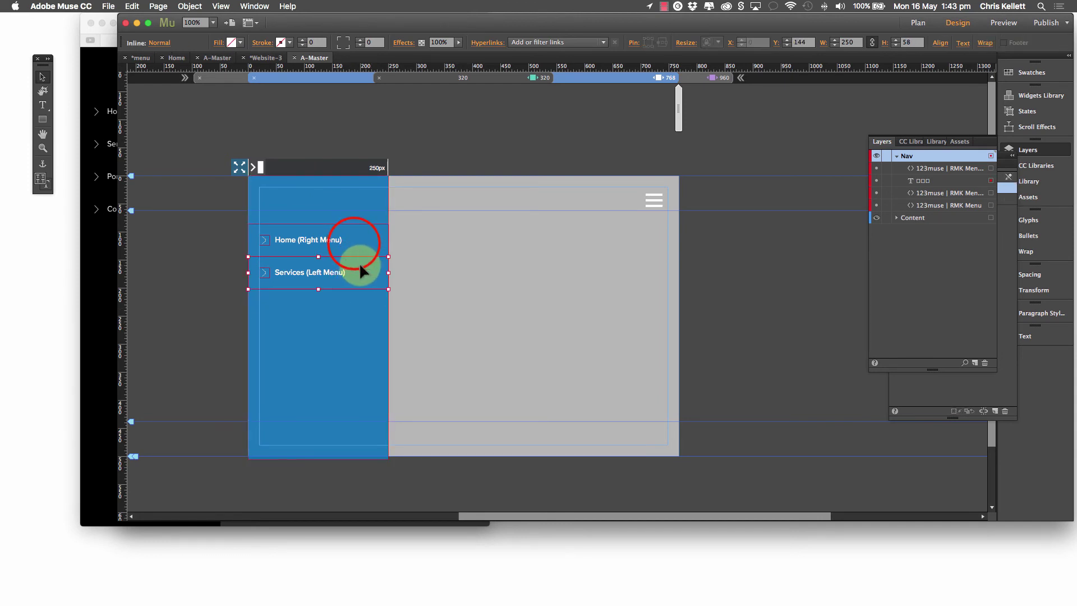
key(BackSpace)
click(389, 240)
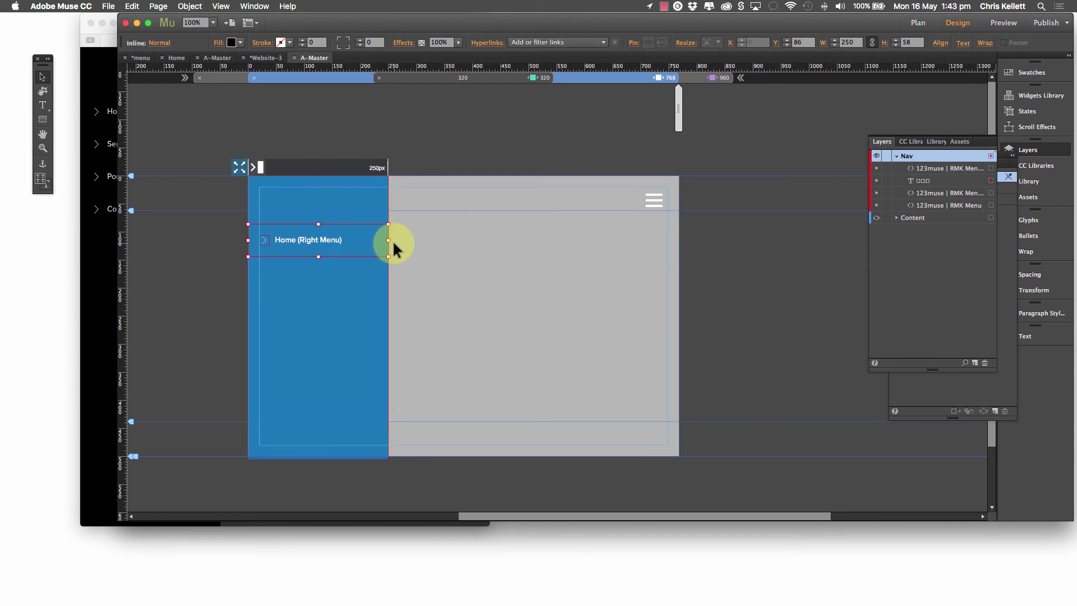
key(BackSpace)
click(452, 247)
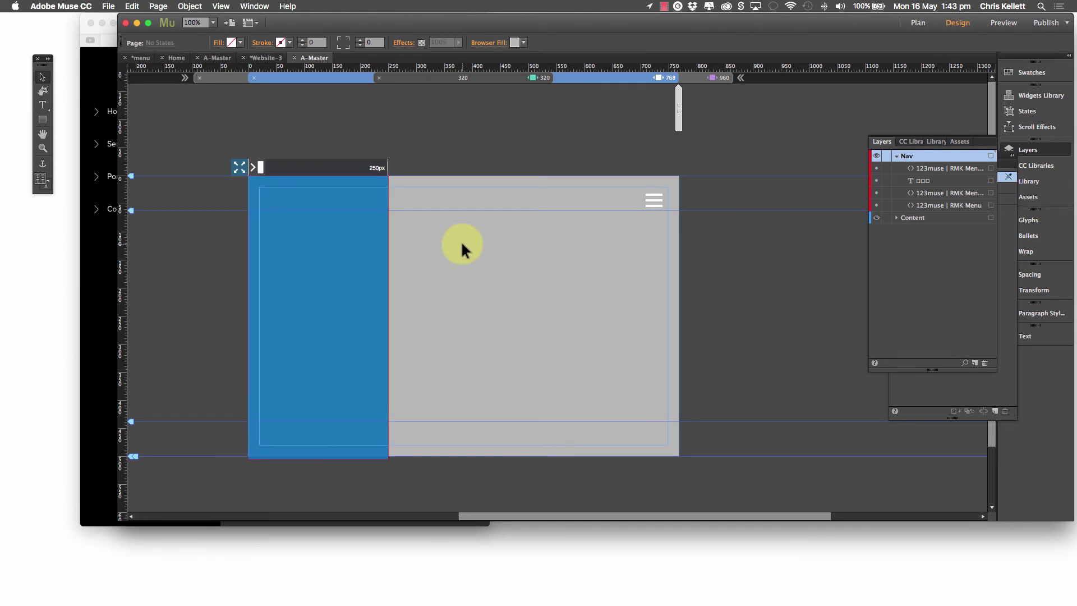
key(super+v)
Step: Inspect the Home text frame's states and wrap settings, then remove its existing inline icon
click(523, 289)
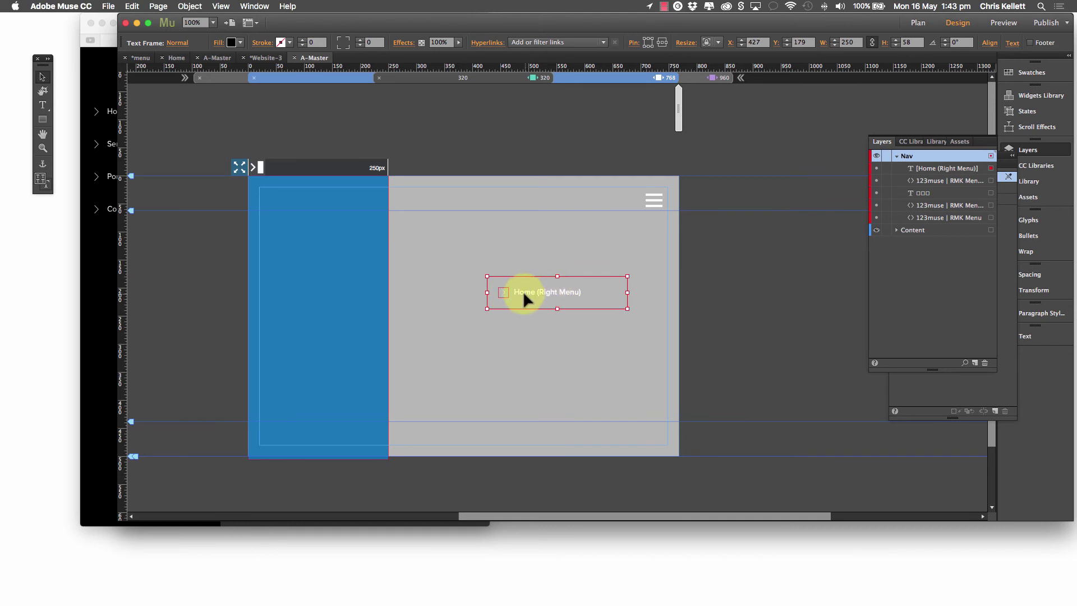
click(178, 43)
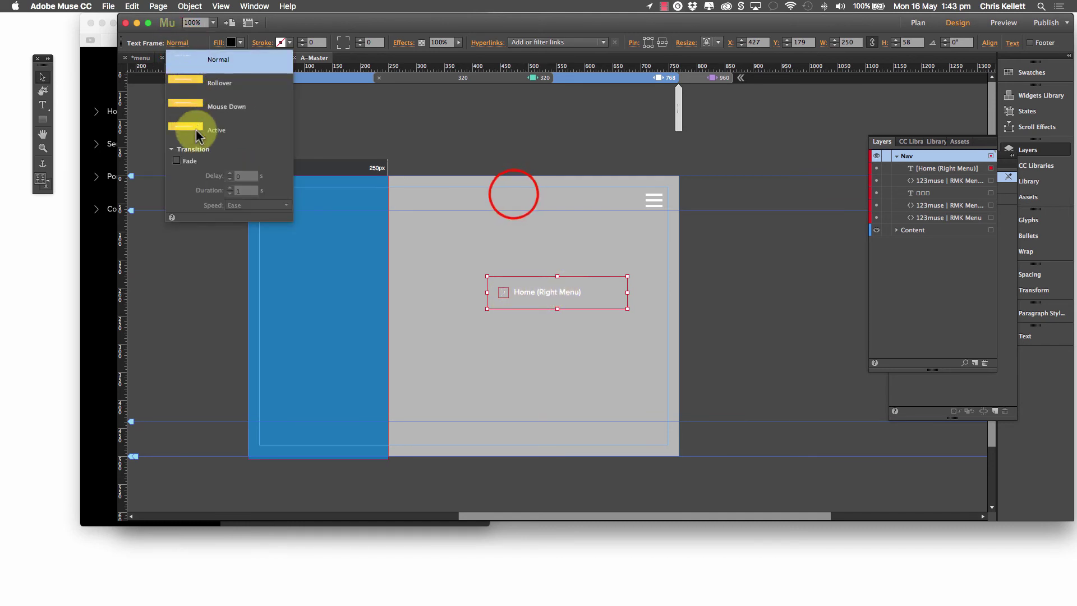
click(501, 275)
click(503, 289)
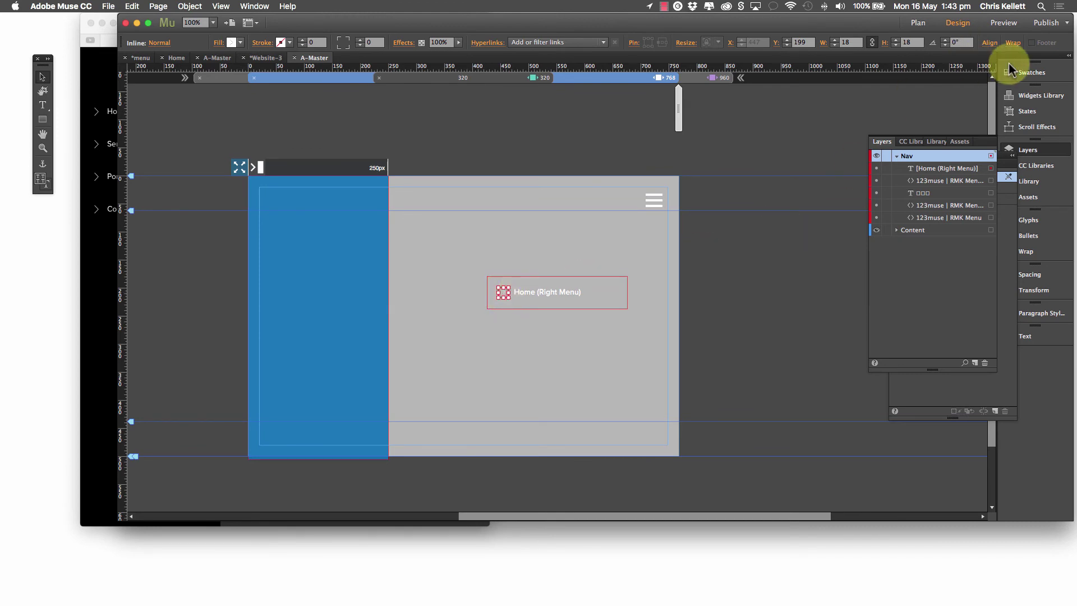
click(1013, 43)
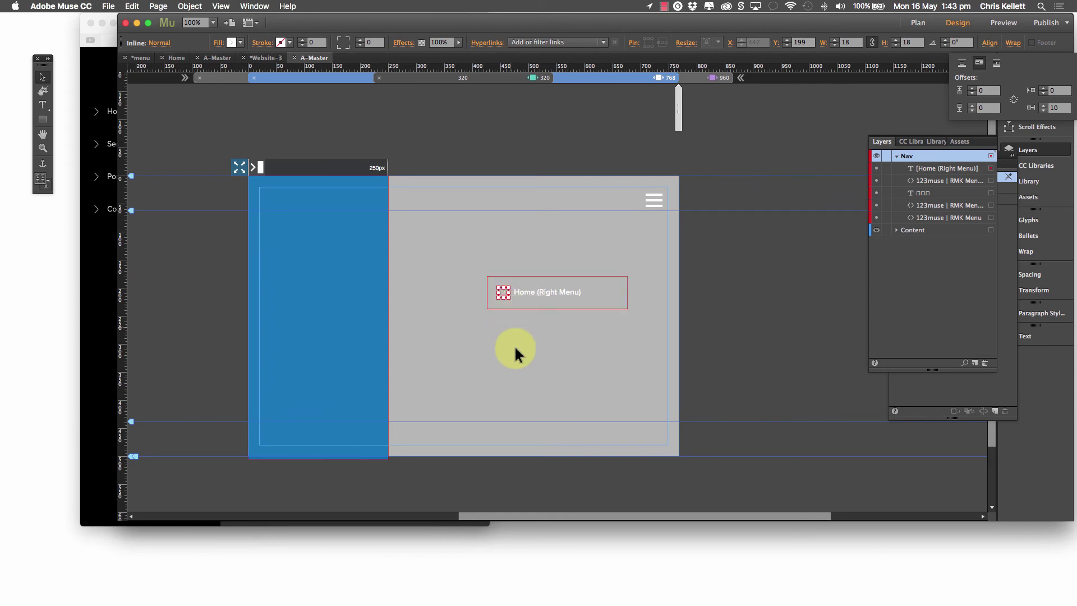
click(520, 370)
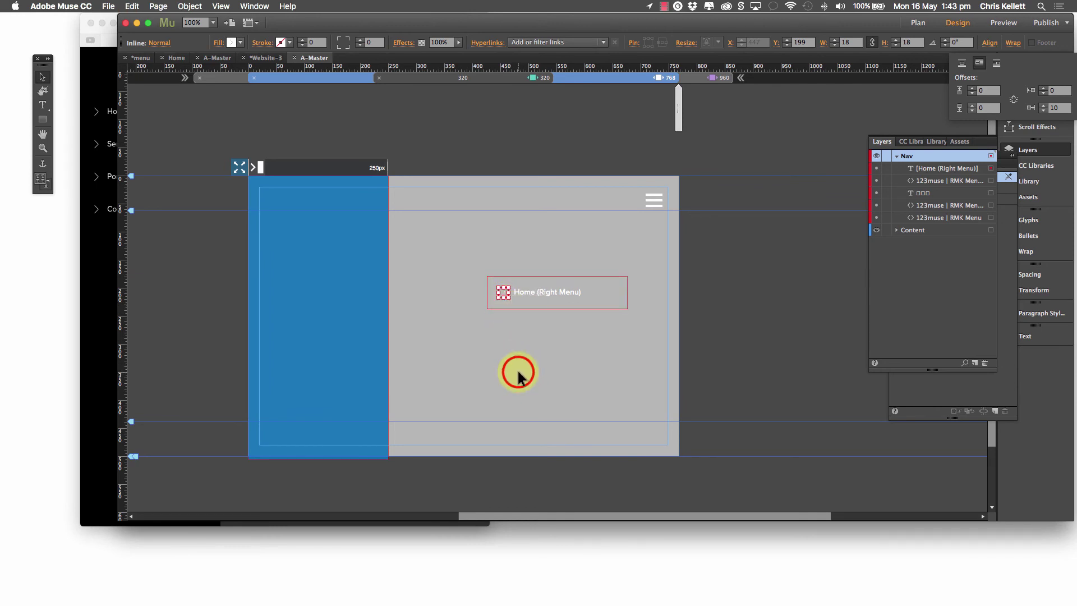
click(503, 292)
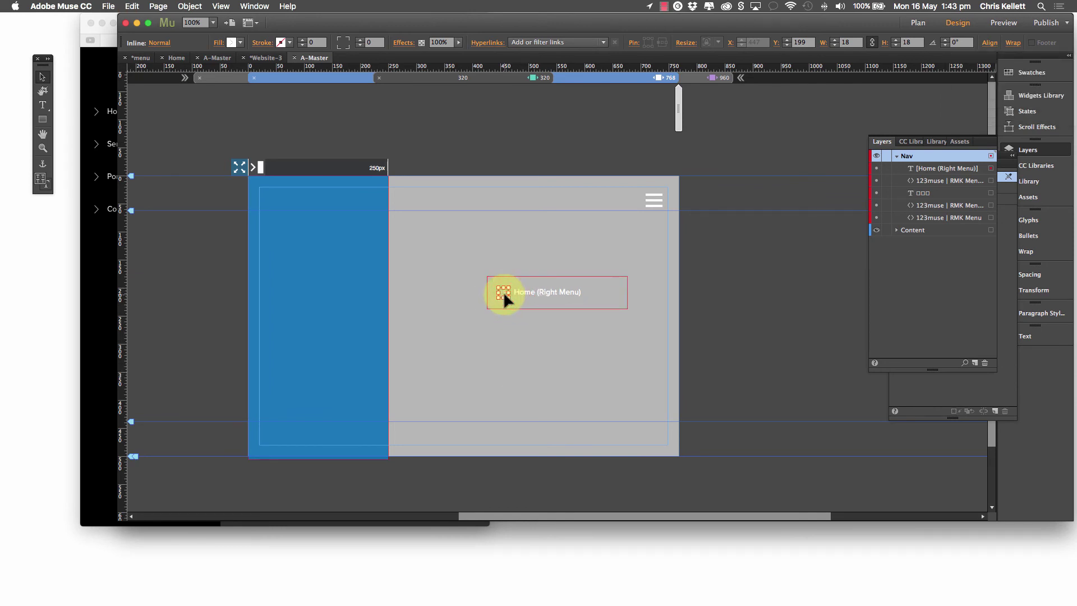
click(505, 336)
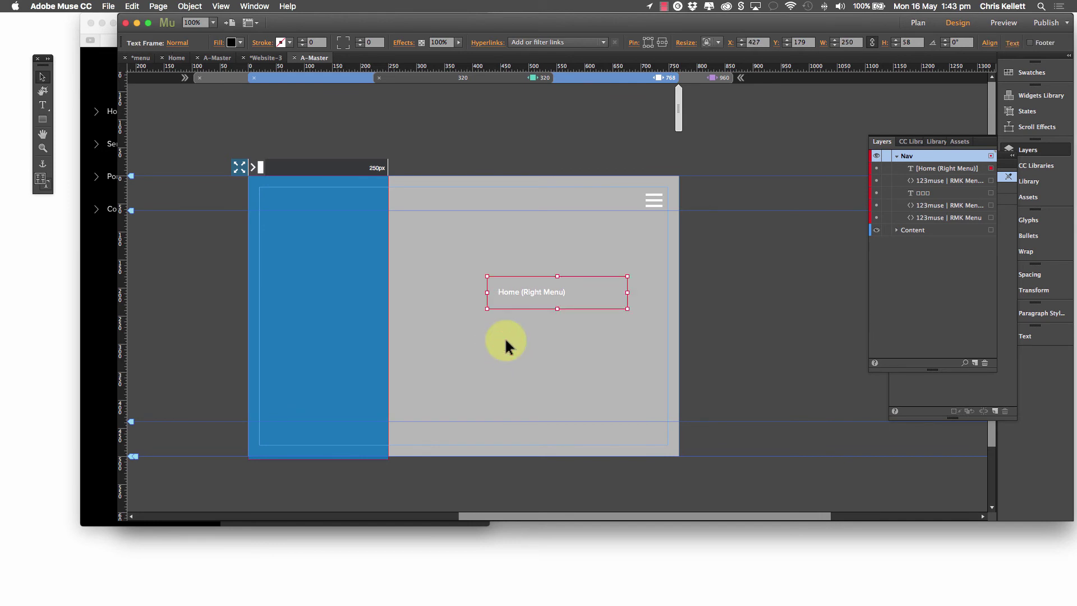
Step: Paste an inline icon before the 'Home (Right Menu)' text and review its wrap and states
click(506, 288)
double_click(501, 290)
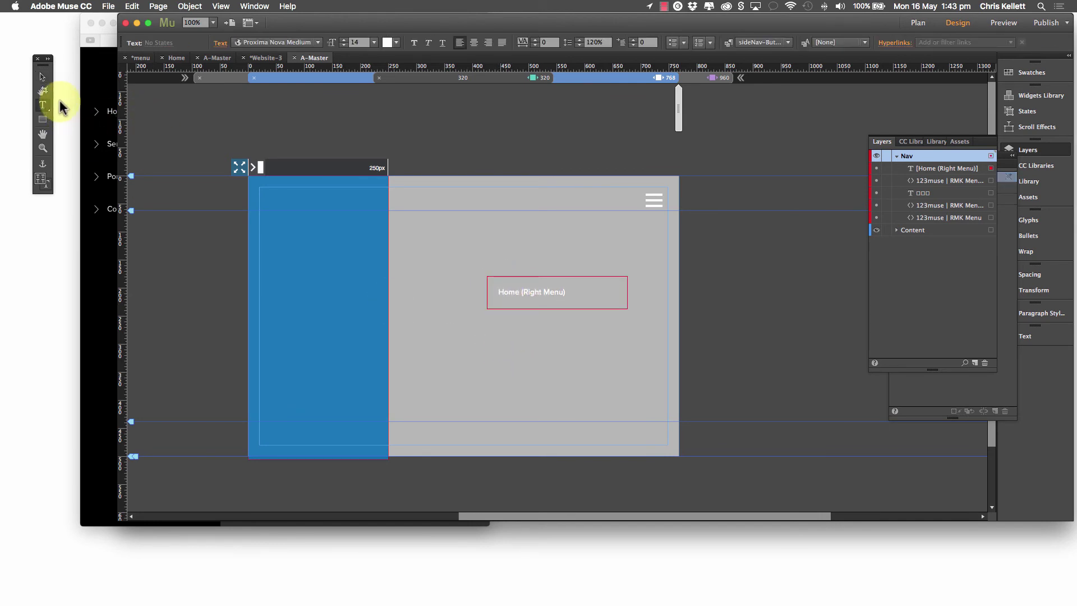
key(super+v)
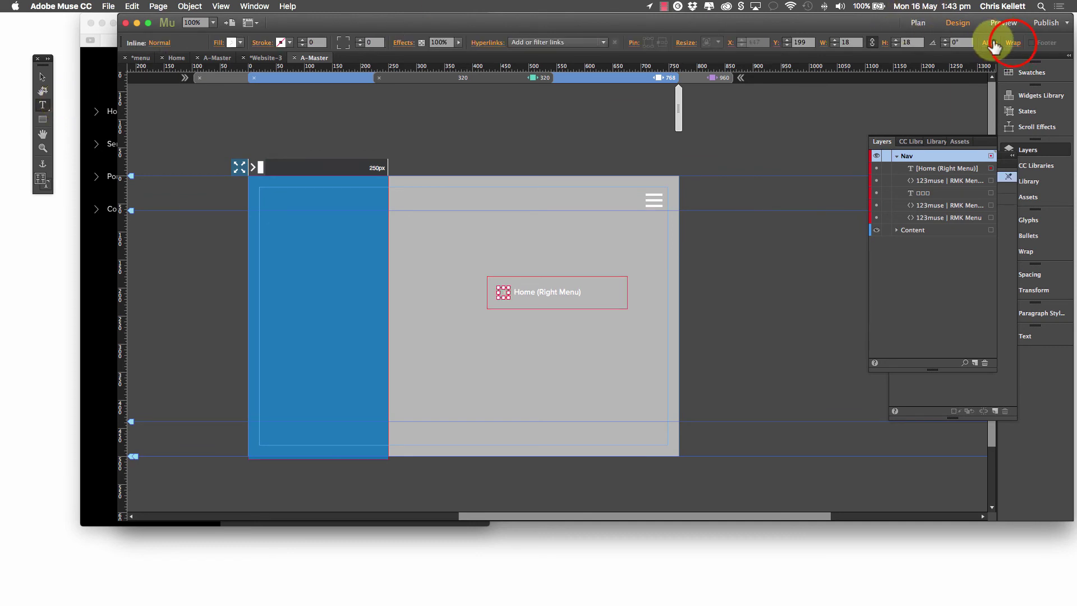
click(1013, 45)
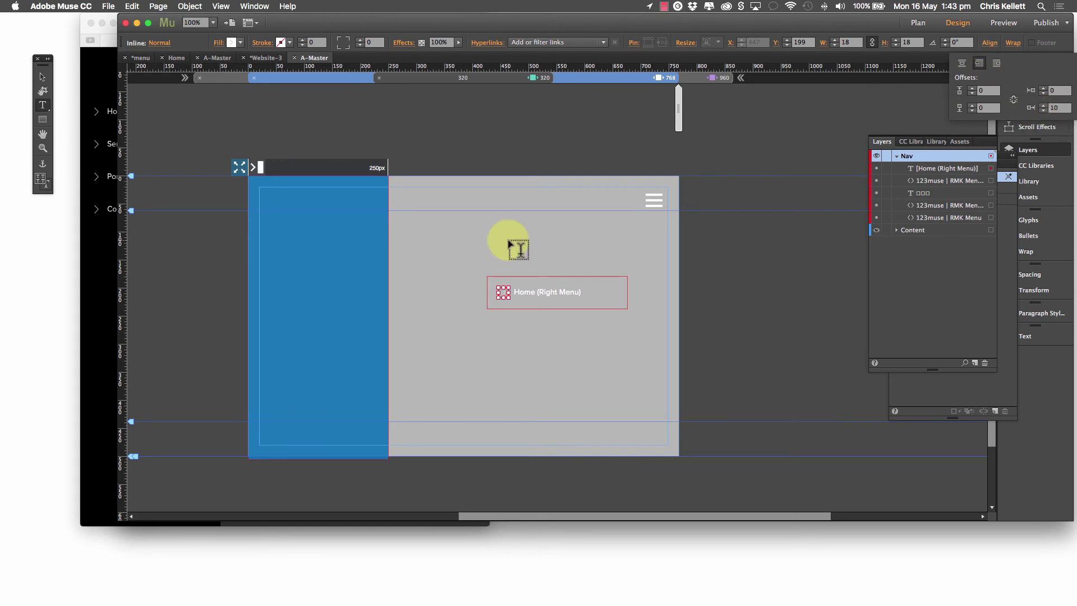
click(43, 78)
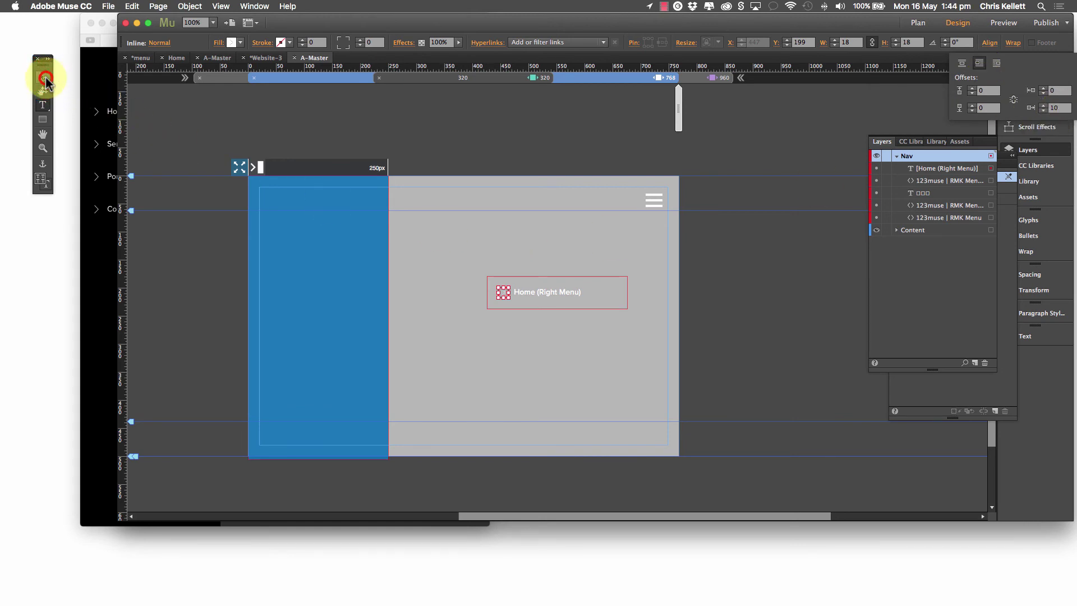
click(43, 76)
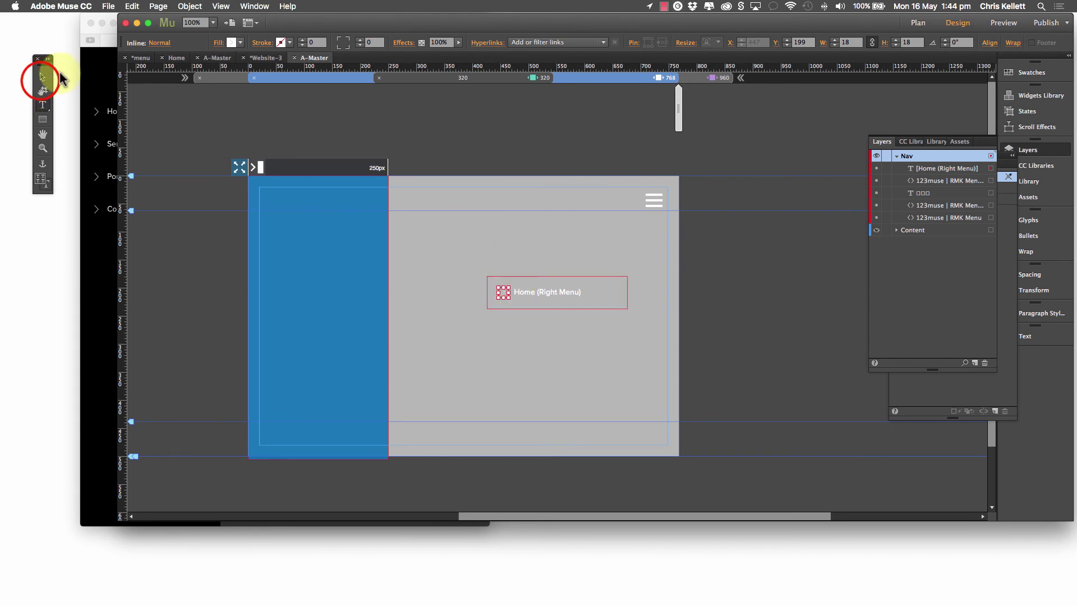
click(163, 43)
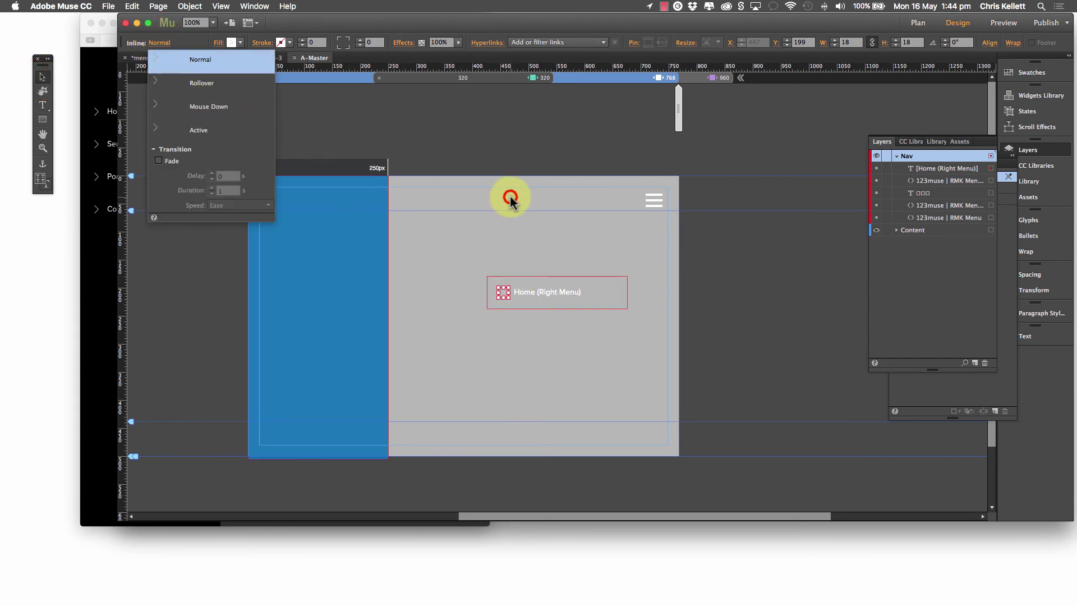
click(521, 242)
Step: Drag the Home (Right Menu) item into the upper grey page, ending at X 401, Y 147
click(530, 285)
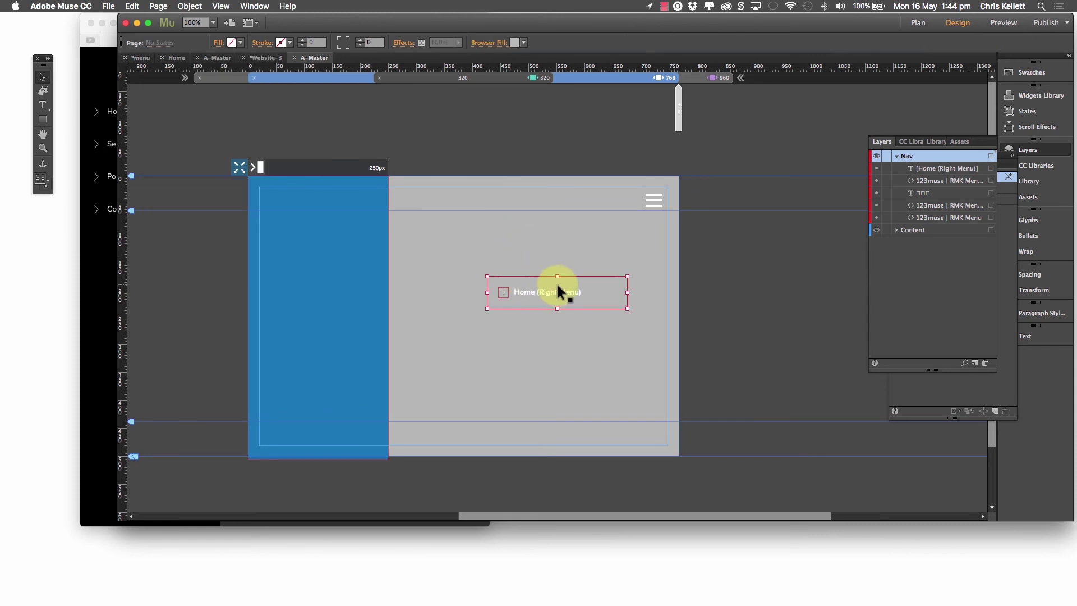
drag(558, 286, 503, 280)
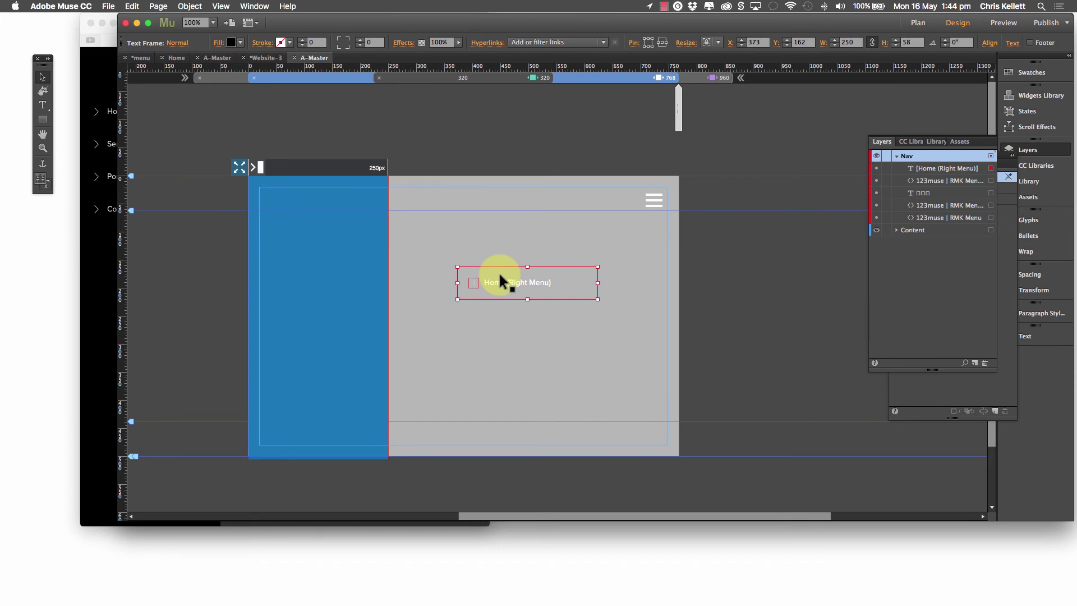
mouse_move(577, 265)
mouse_down()
mouse_move(587, 255)
mouse_move(584, 271)
mouse_move(543, 271)
mouse_move(561, 262)
mouse_up()
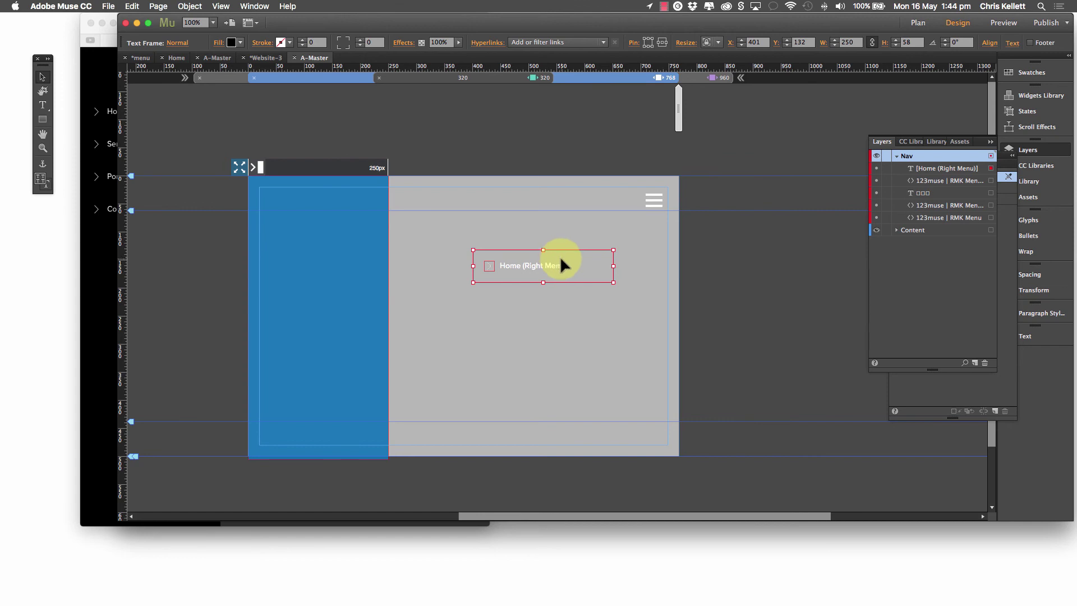
drag(561, 264, 537, 287)
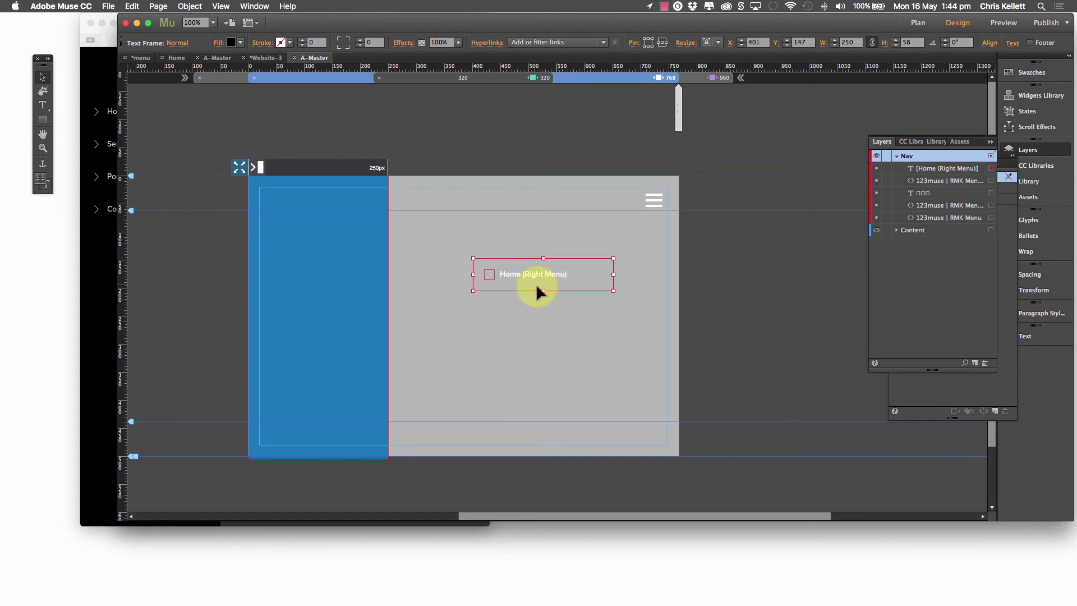
double_click(306, 245)
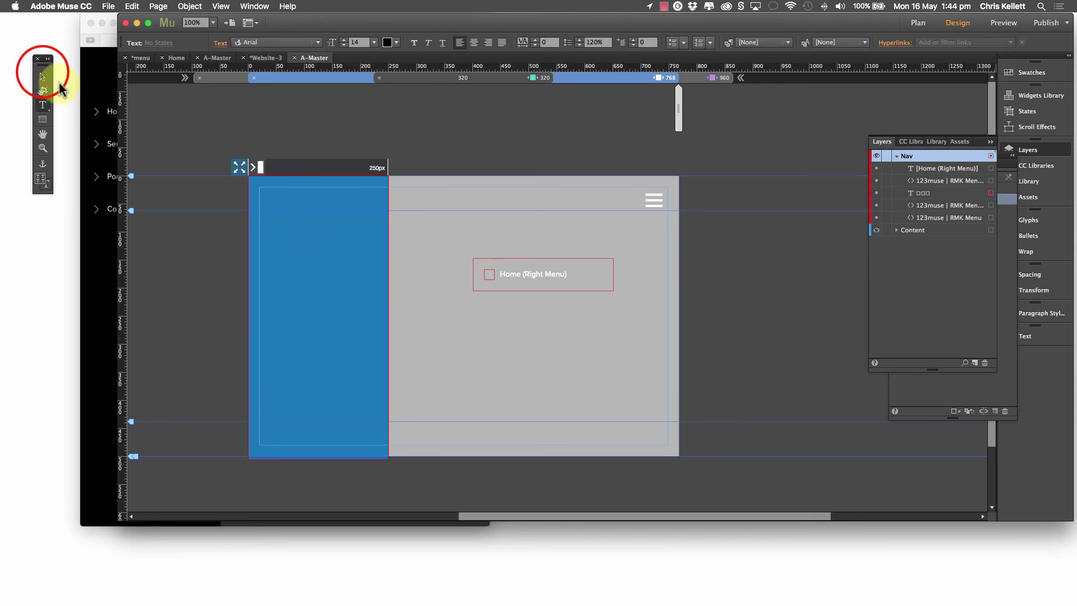
Step: Change the blue menu panel's top padding from 86 to 0
click(43, 75)
click(301, 245)
double_click(298, 238)
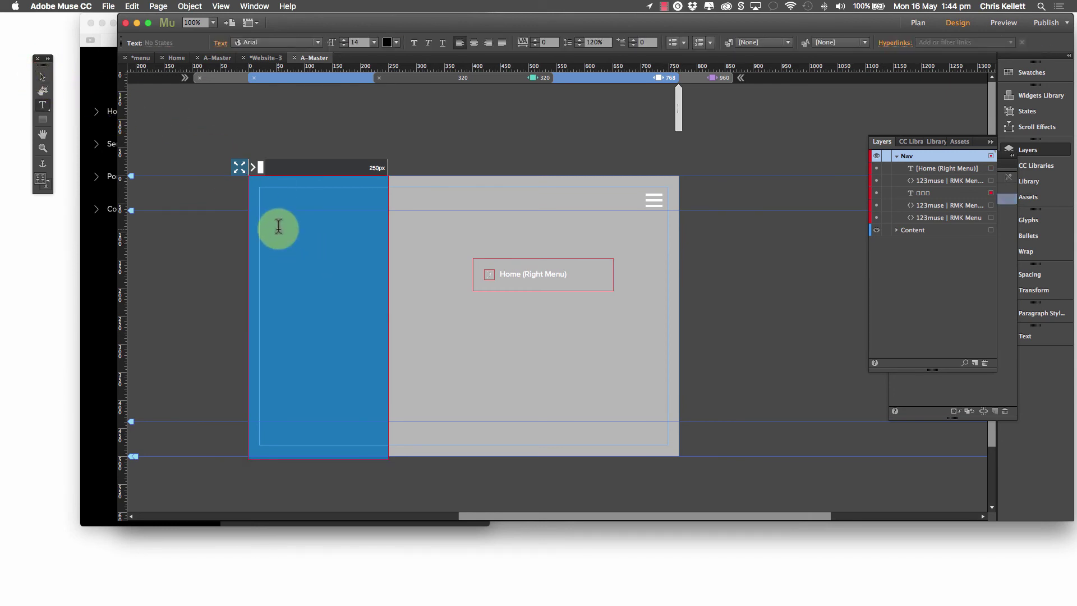
click(1062, 277)
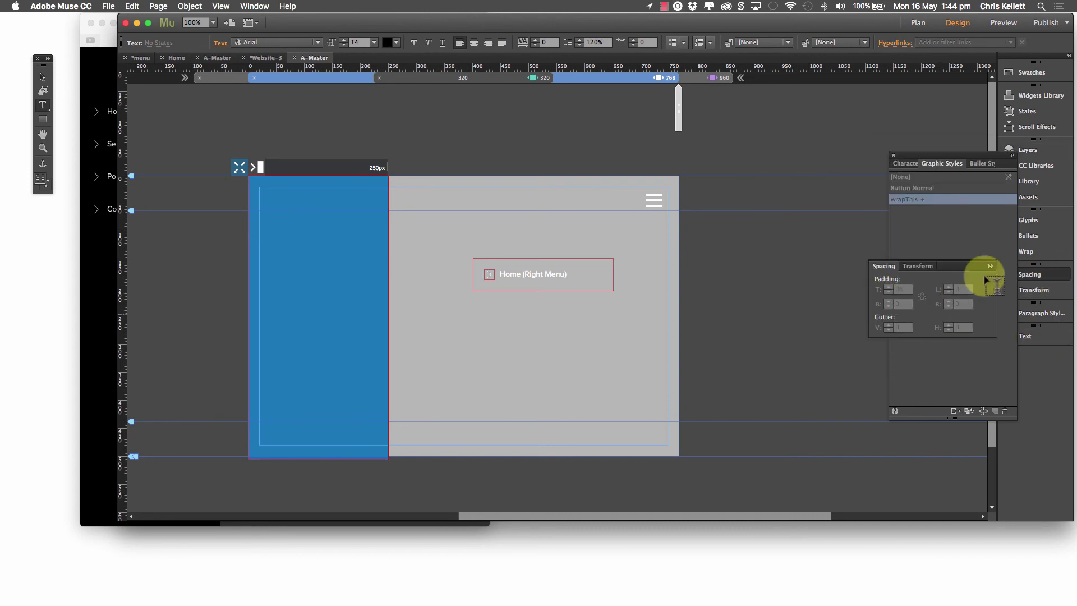
click(43, 77)
click(279, 221)
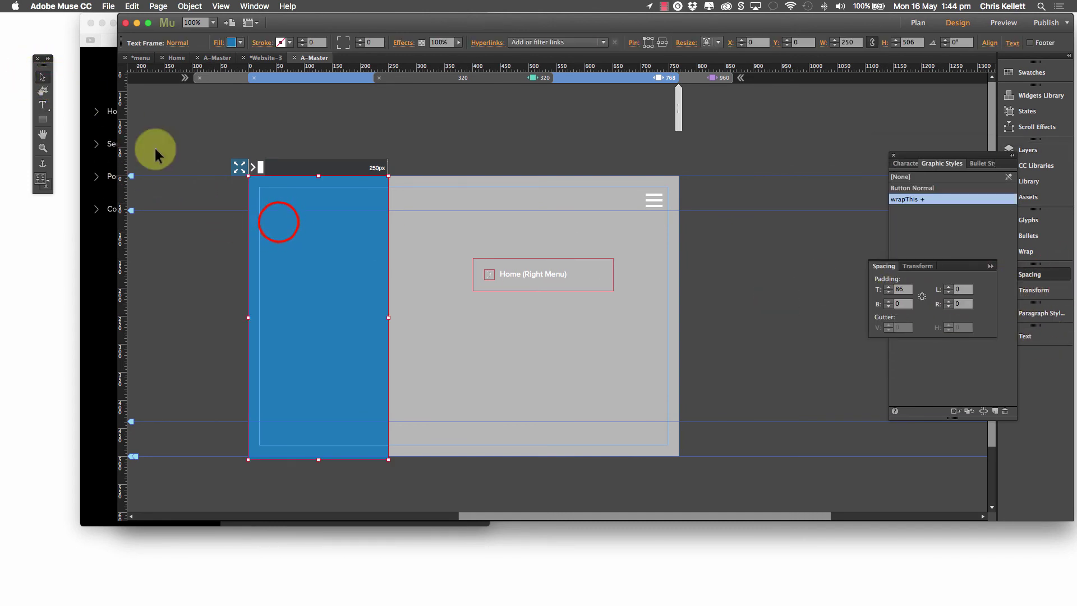
click(902, 289)
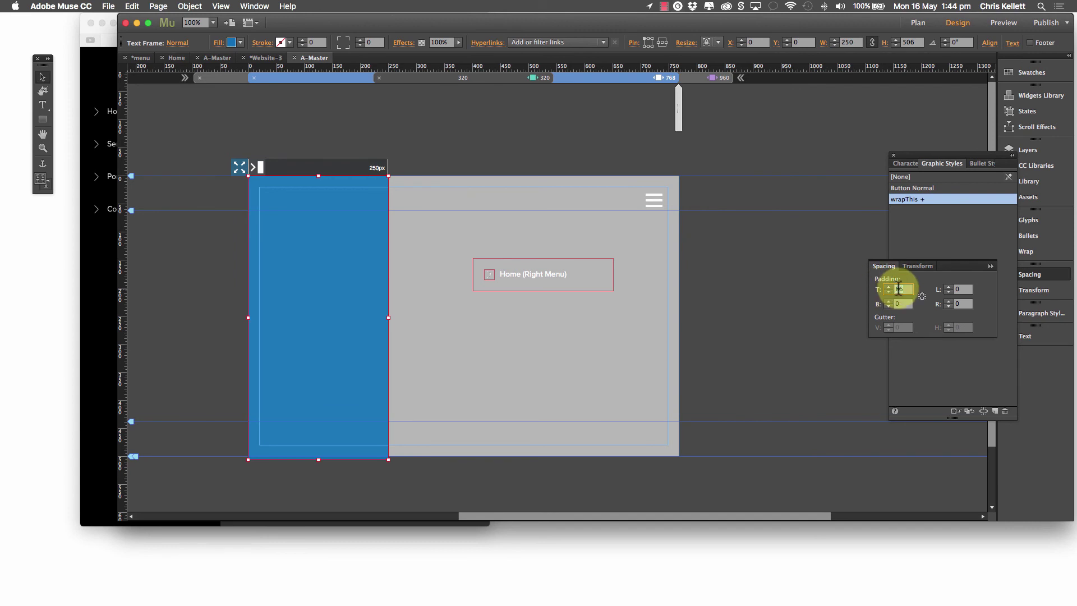
text(0)
click(708, 369)
Step: Select and cut the Home (Right Menu) item off the grey page
click(261, 216)
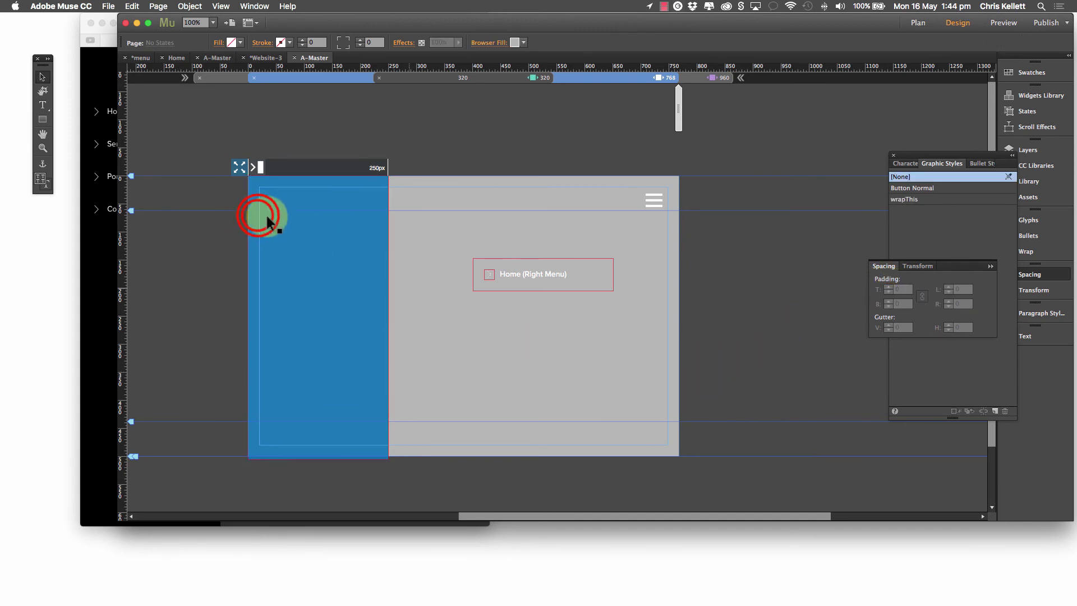
double_click(260, 194)
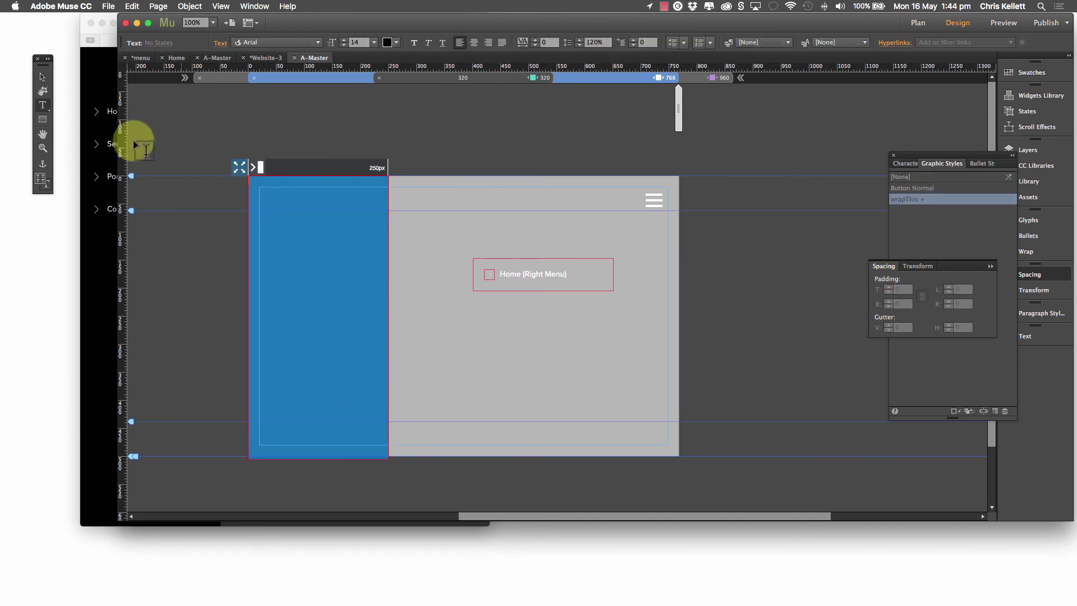
click(45, 77)
click(517, 232)
click(521, 260)
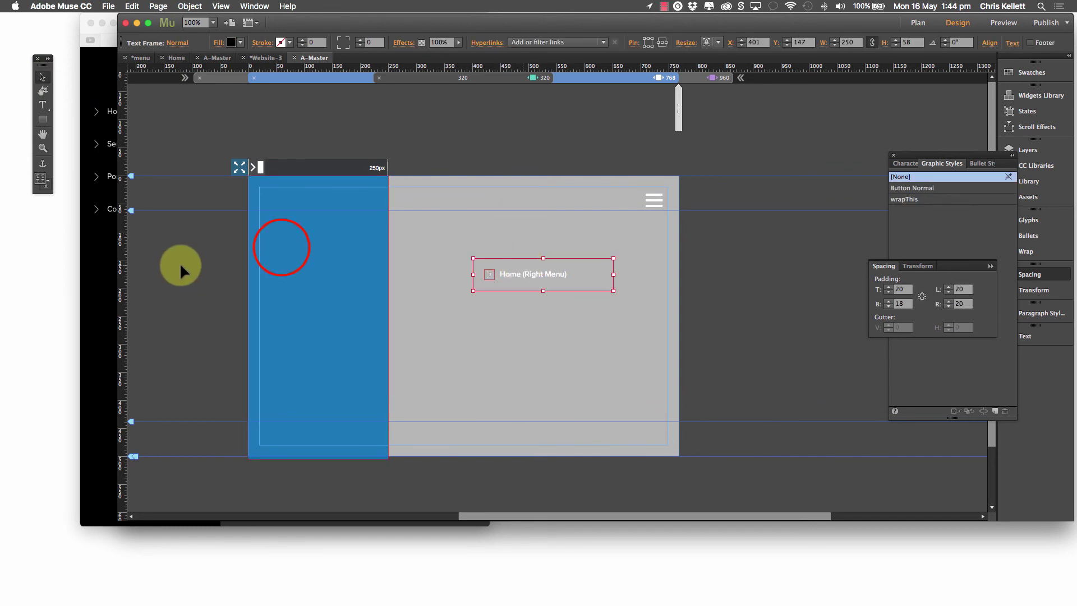
click(280, 247)
Step: Paste the Home (Right Menu) item at the top of the blue panel's text frame
double_click(298, 242)
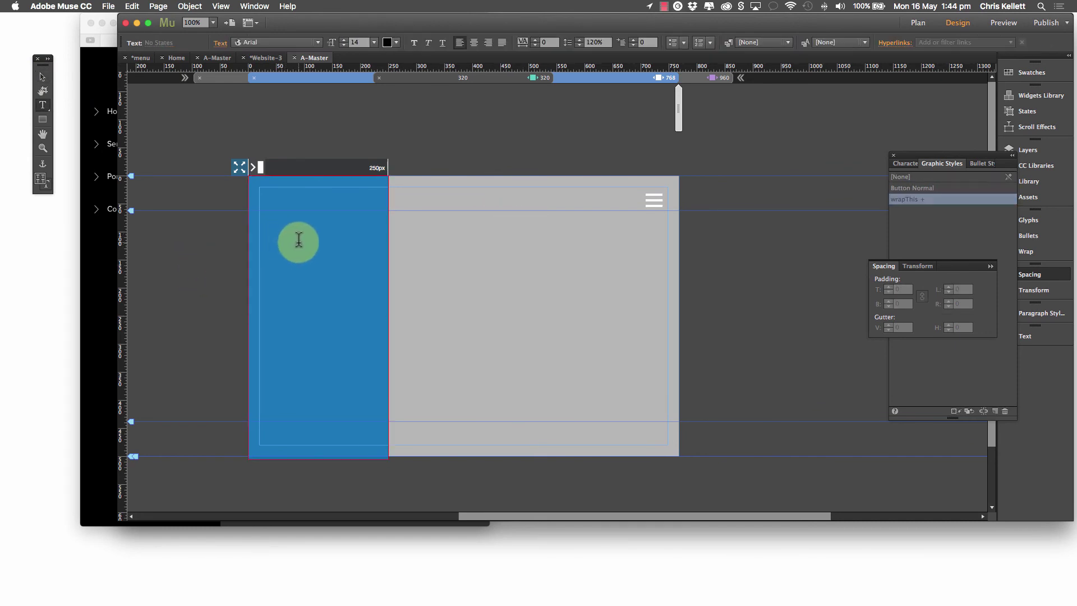
key(Escape)
click(45, 72)
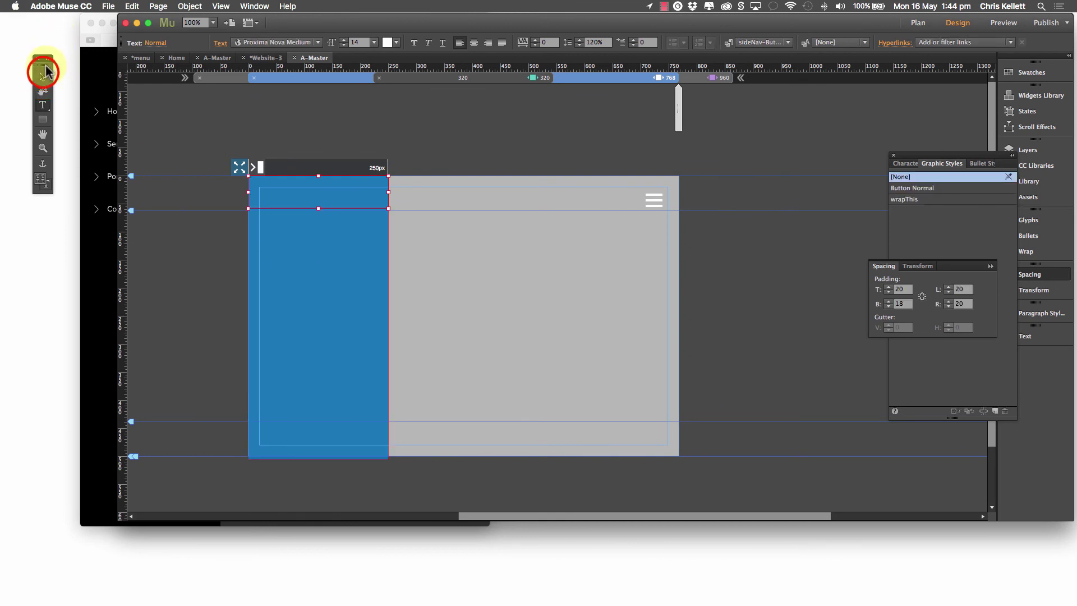
click(500, 230)
click(334, 208)
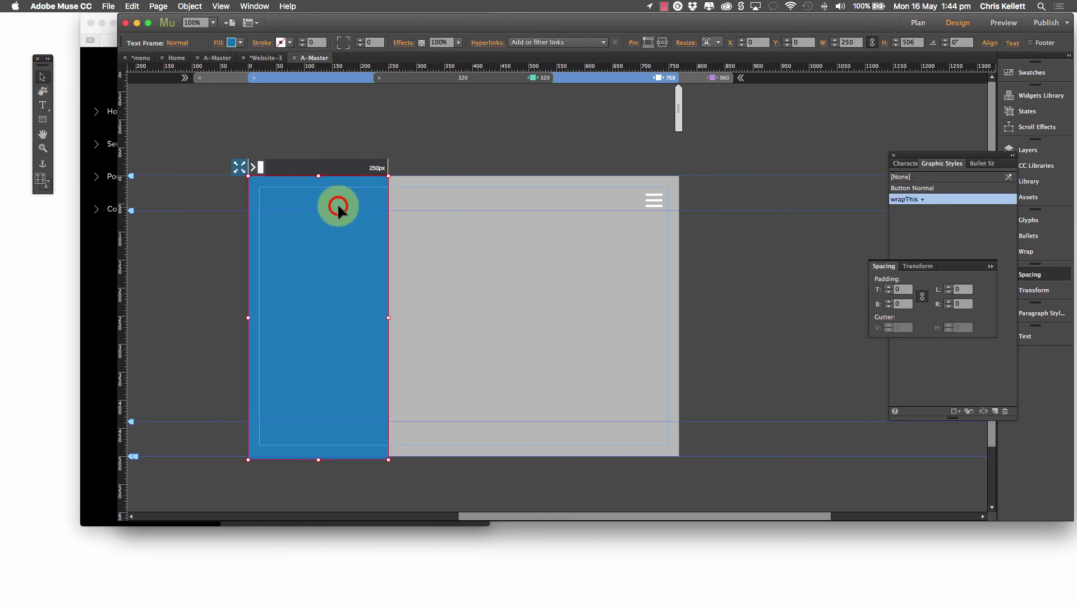
Step: Preview at narrow width and open the slide-out menu to confirm the Home item appears
click(998, 22)
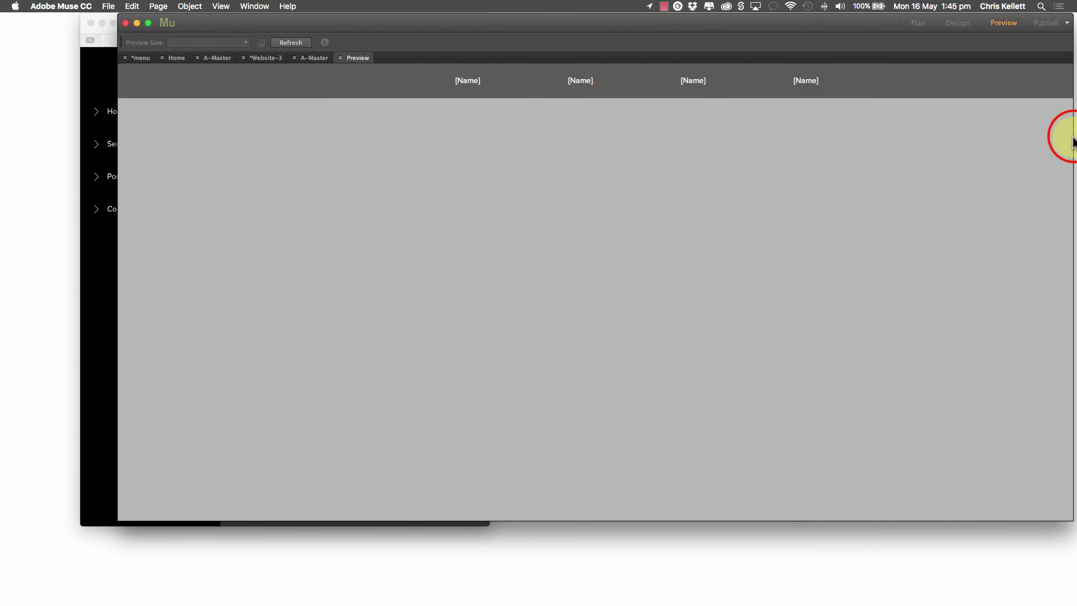
drag(1071, 134, 541, 135)
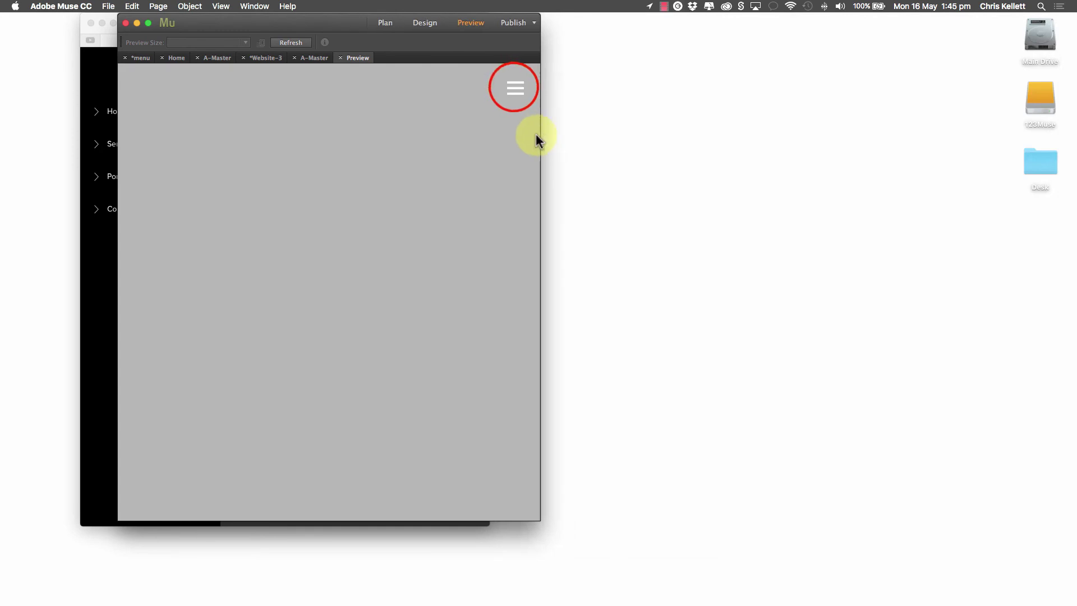
click(515, 90)
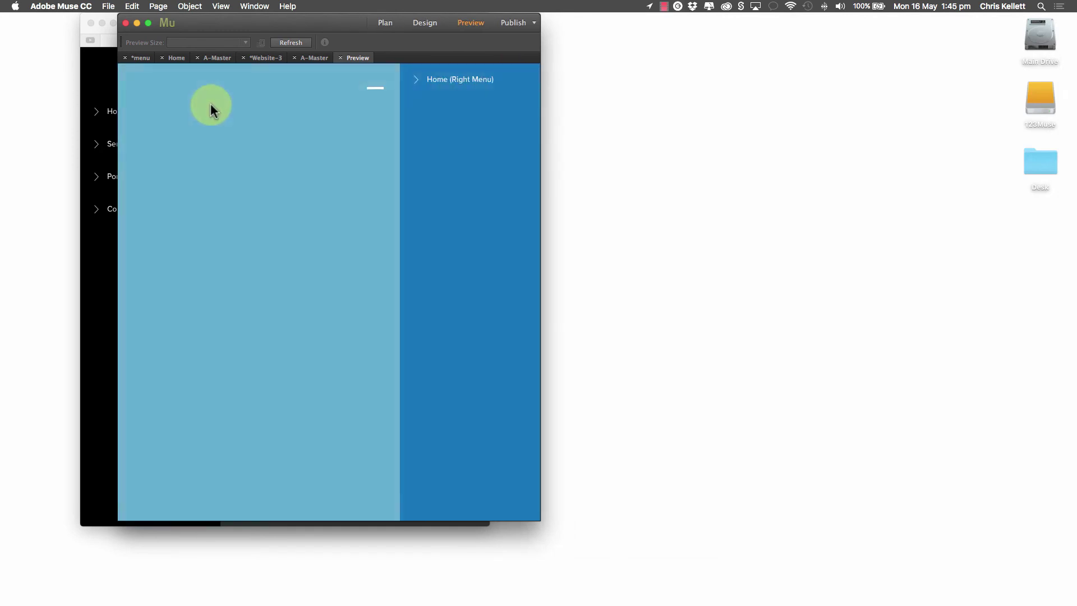
click(341, 58)
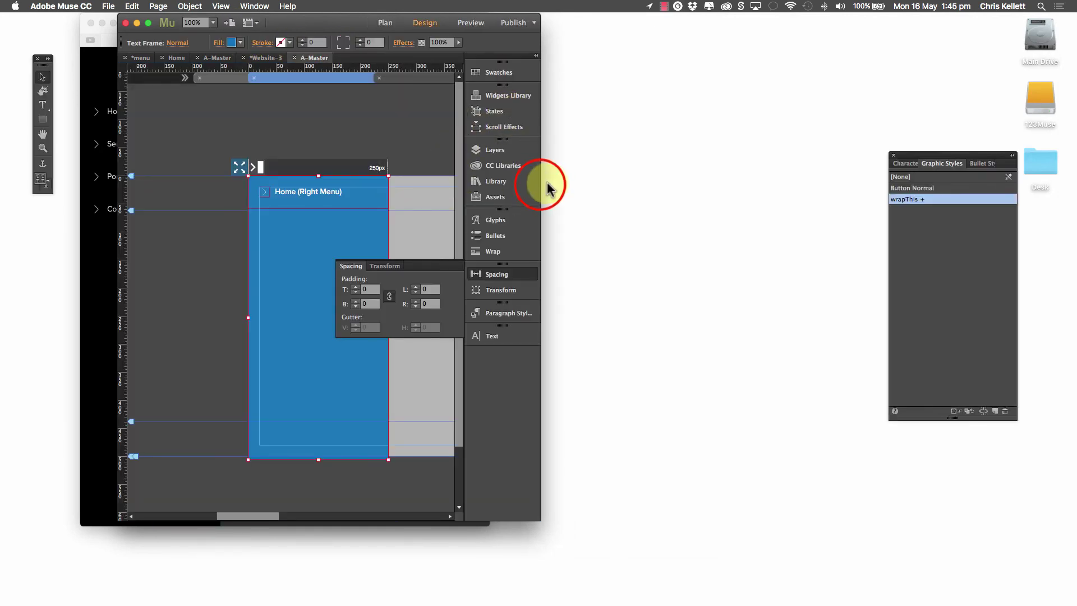
Step: Paste three more Home (Right Menu) buttons below the first, stacking four in the blue menu
drag(540, 185, 797, 187)
click(298, 186)
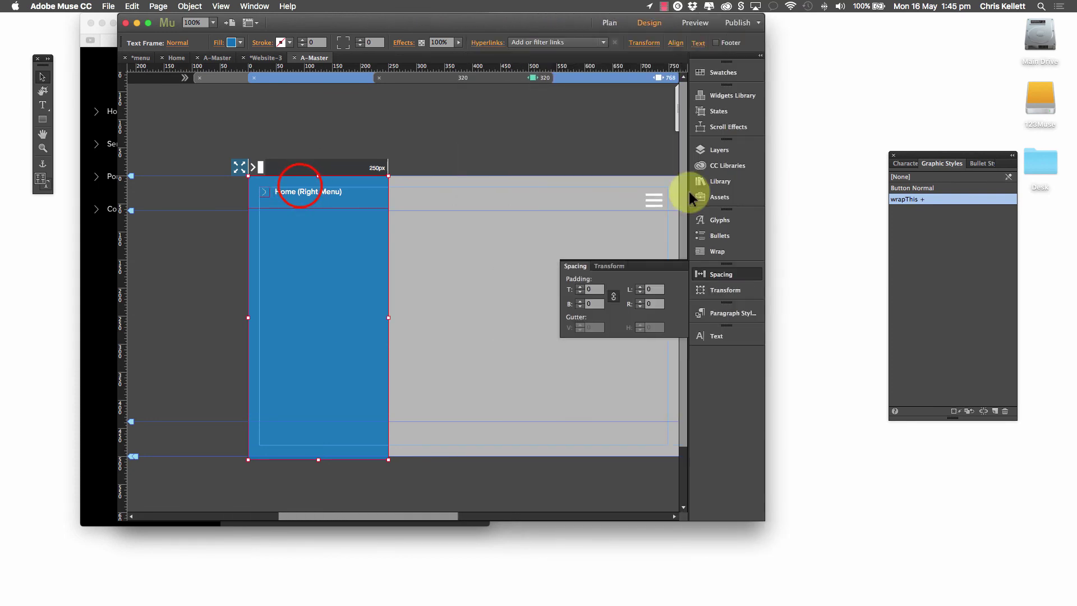
click(307, 188)
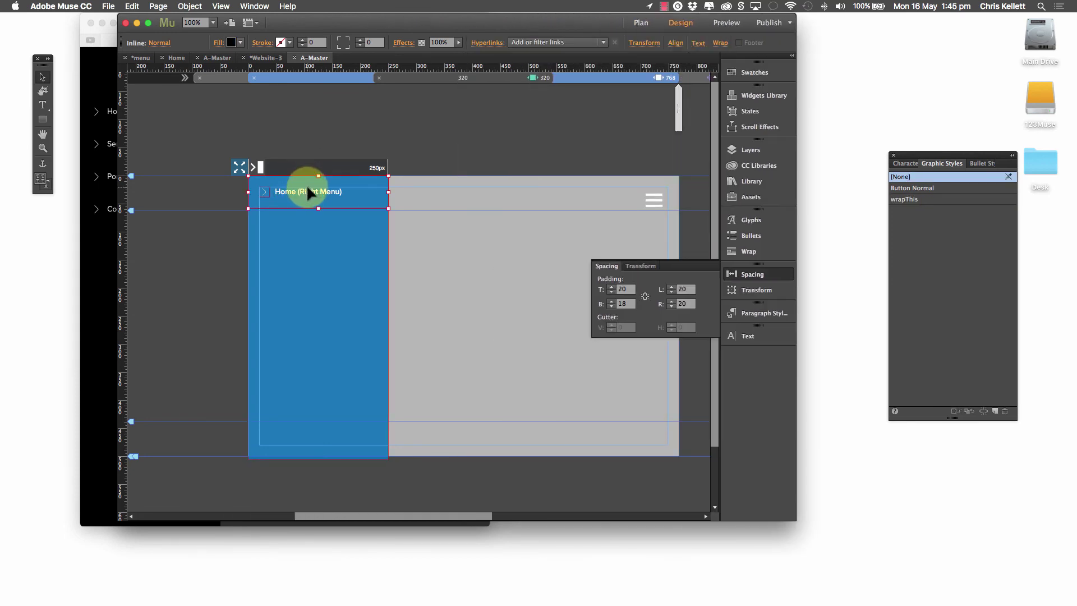
click(298, 231)
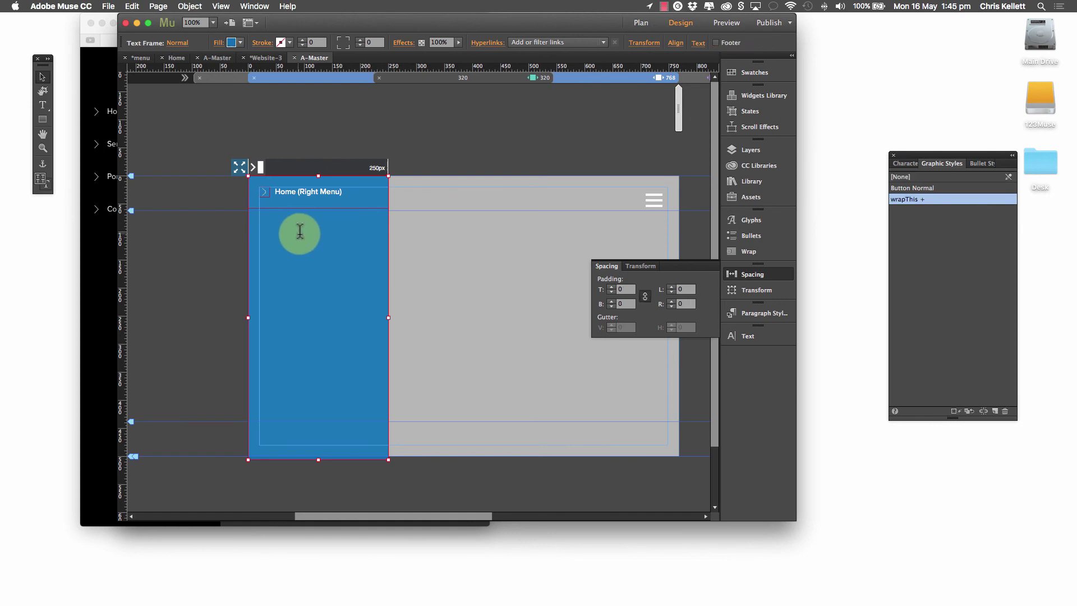
double_click(299, 263)
key(ctrl+v)
click(329, 265)
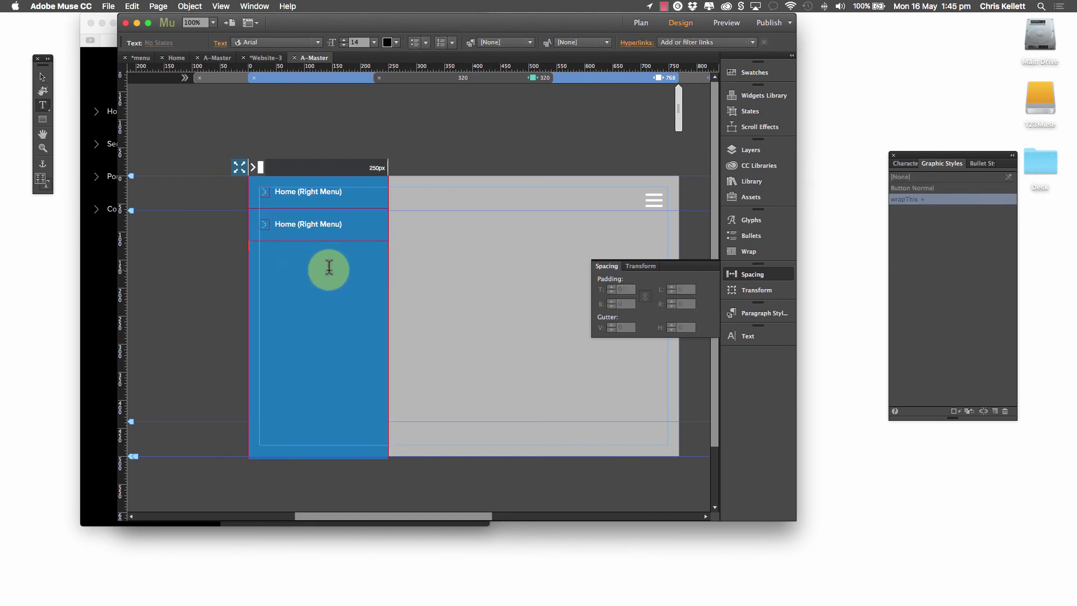
click(307, 288)
key(ctrl+v)
click(42, 75)
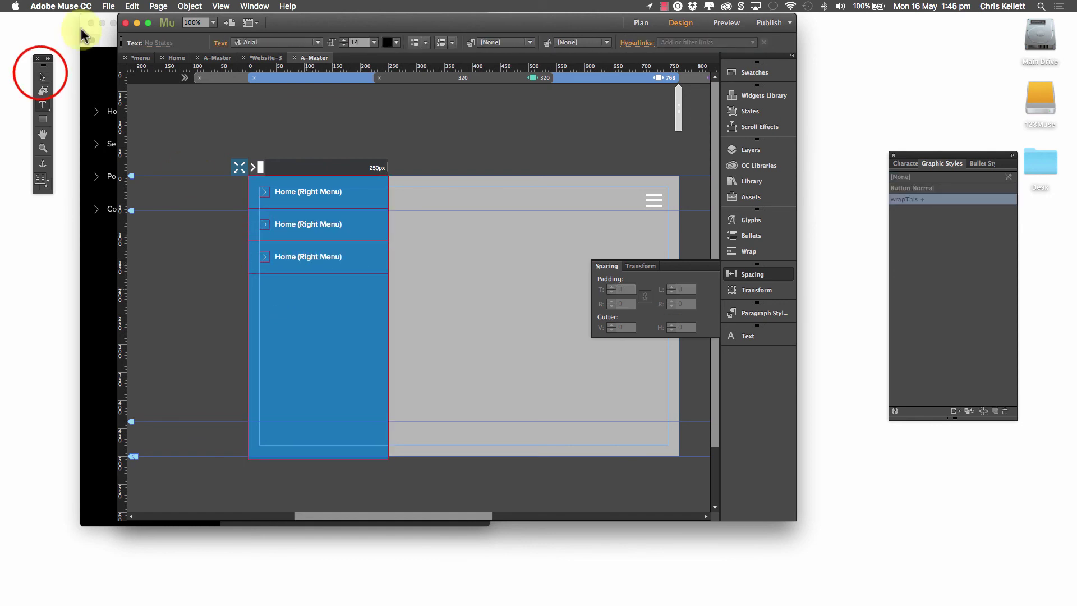
key(ctrl+v)
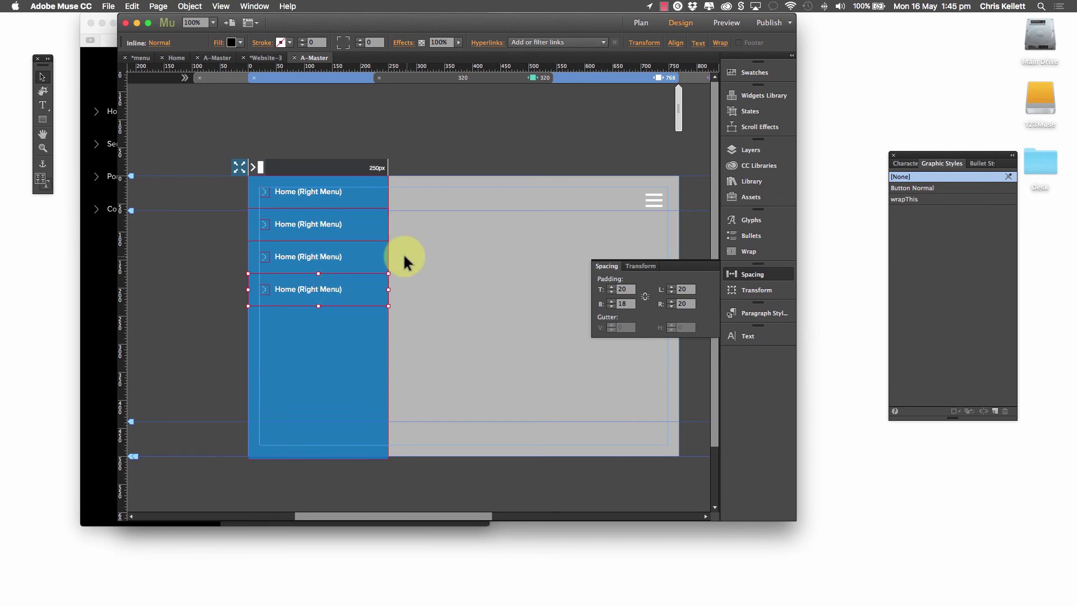
Step: Drag the fourth, second and top menu buttons downward to leave a gap at the panel's top
click(314, 203)
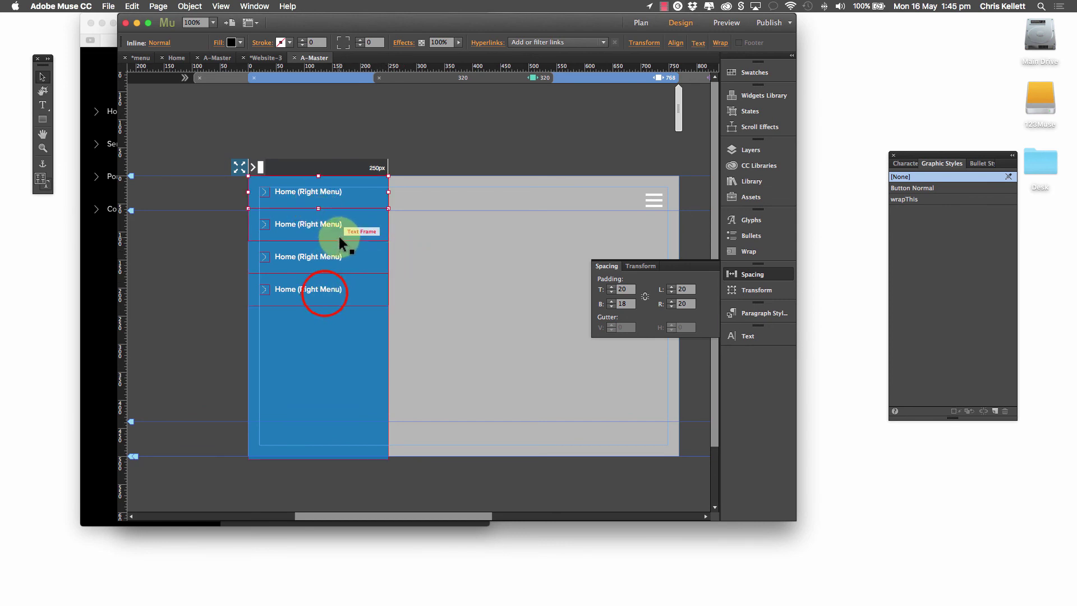
click(325, 297)
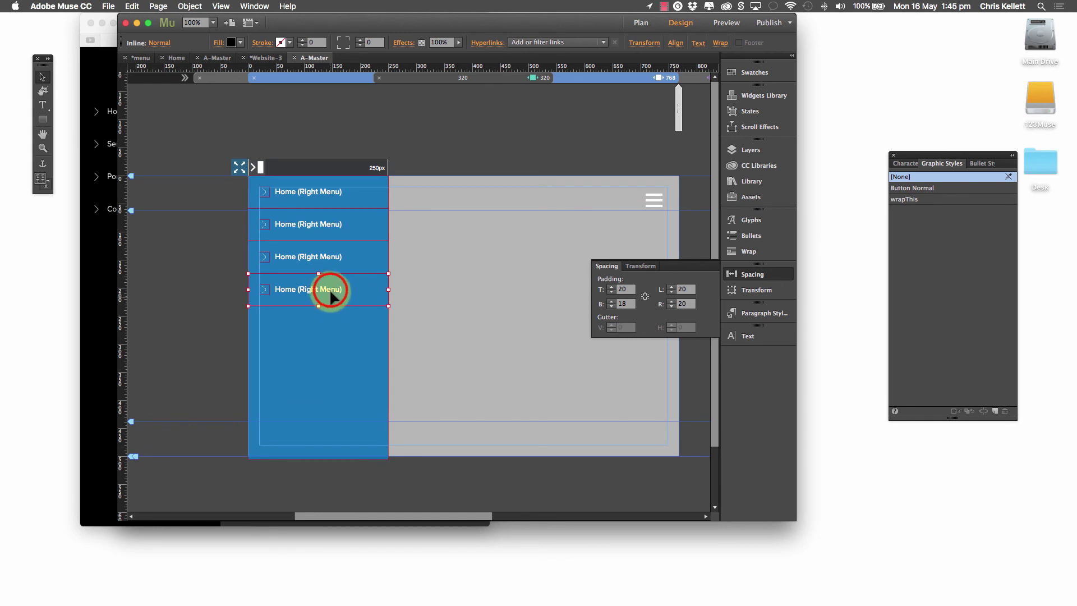
drag(329, 293, 313, 313)
click(323, 238)
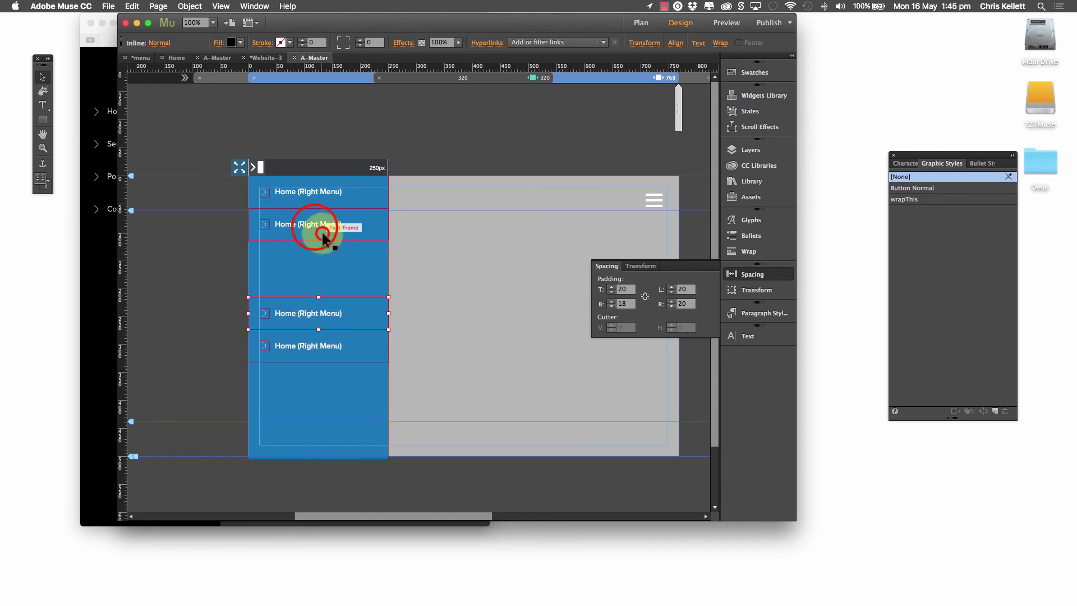
drag(315, 239, 321, 274)
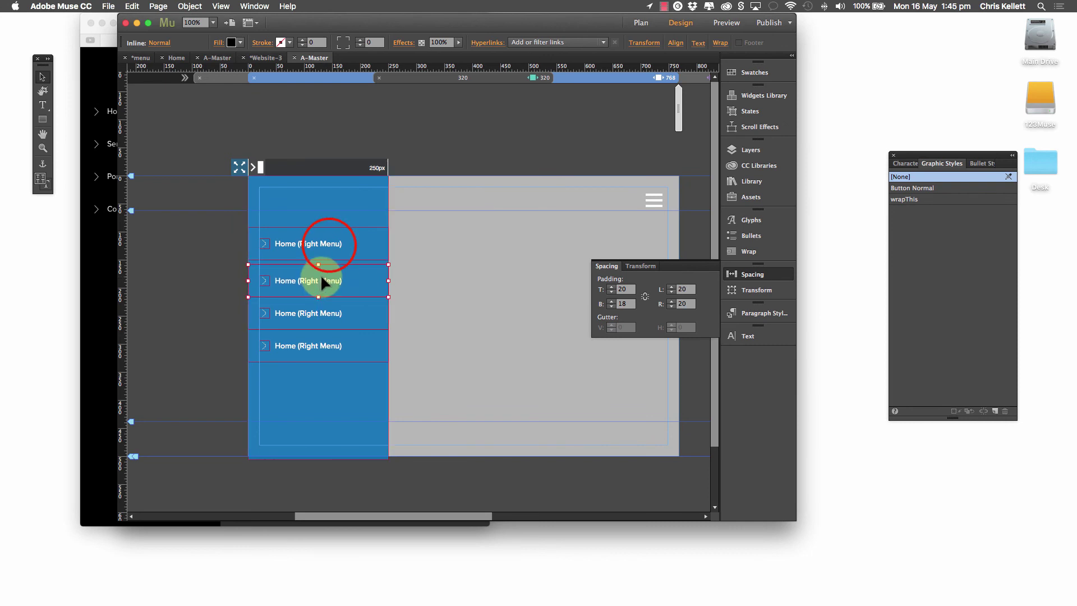
click(312, 244)
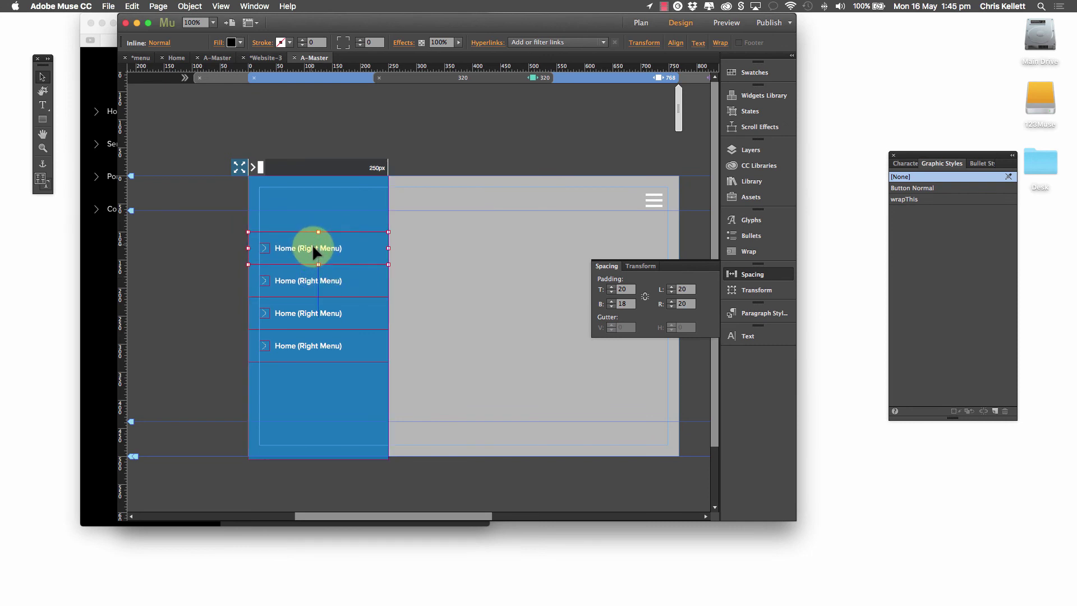
drag(349, 253, 349, 251)
click(456, 264)
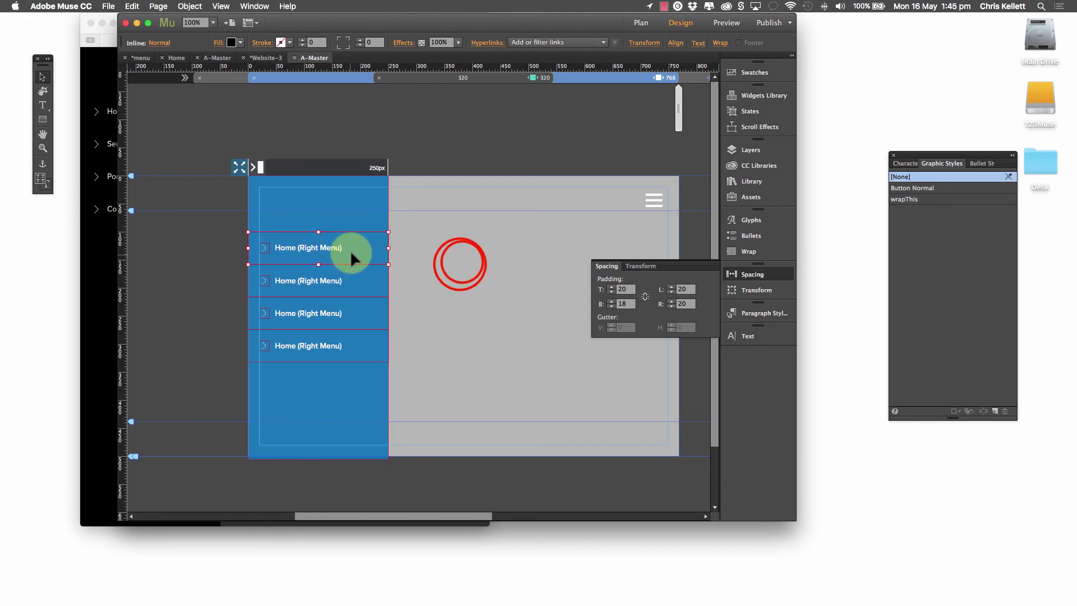
Step: Draw a small square on the grey page and round it into a circle with corner radius 100
click(43, 119)
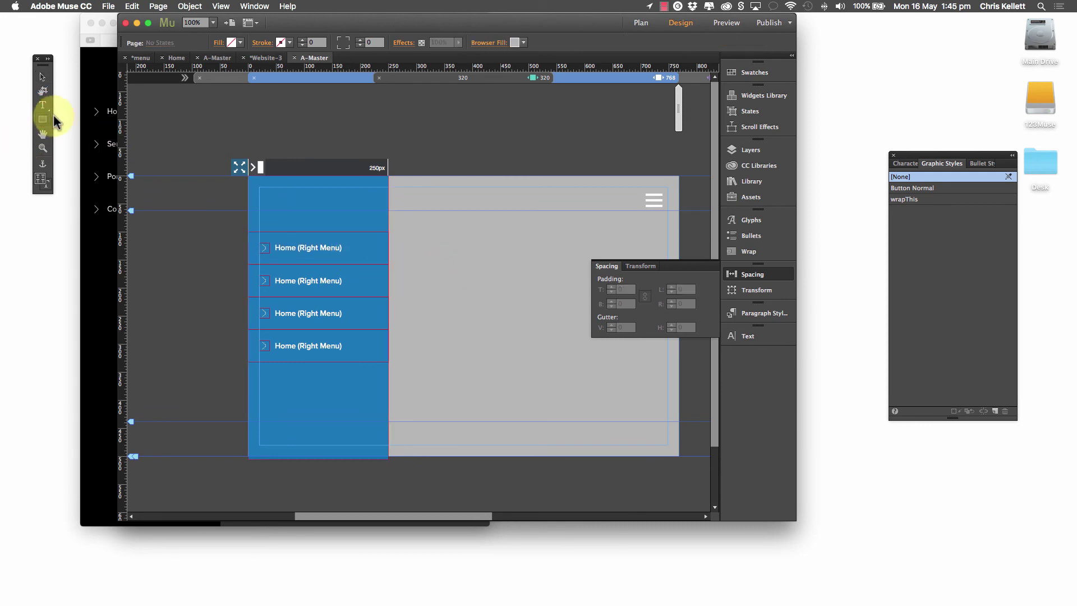
drag(480, 262, 503, 305)
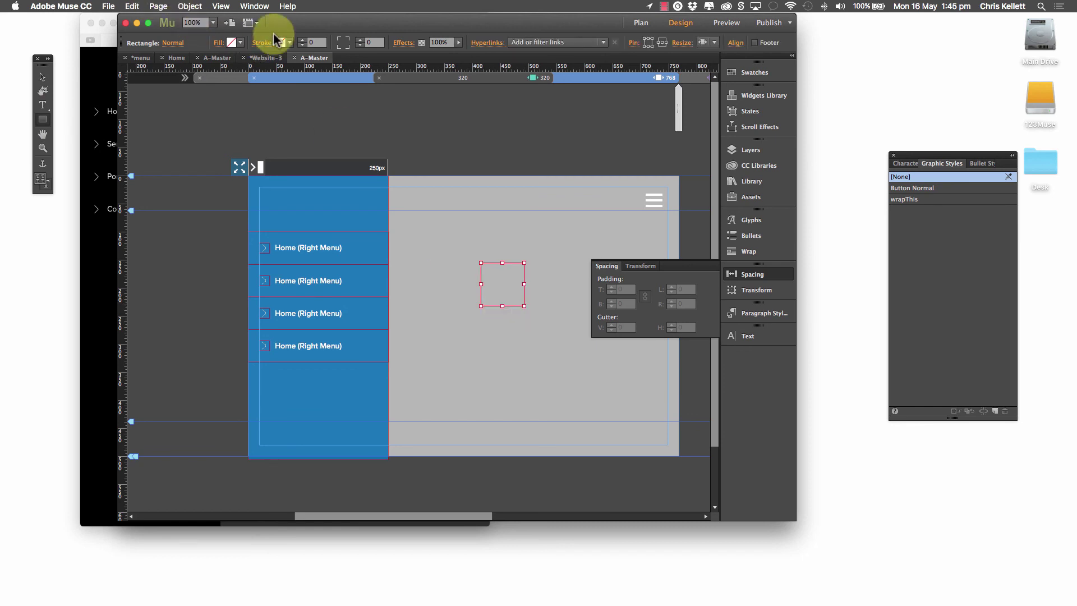
click(314, 42)
click(370, 43)
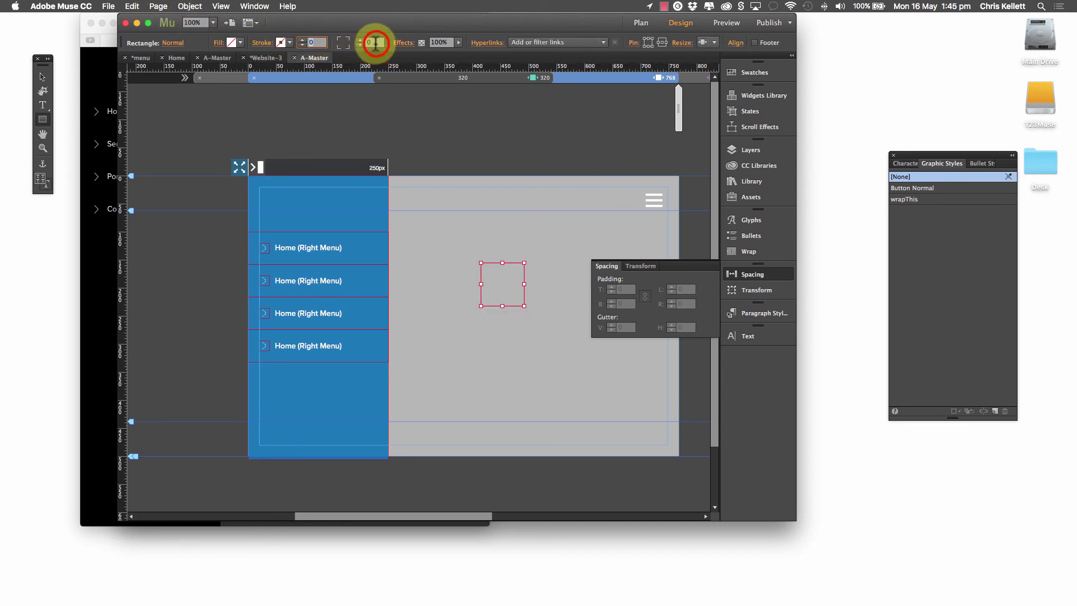
key(Return)
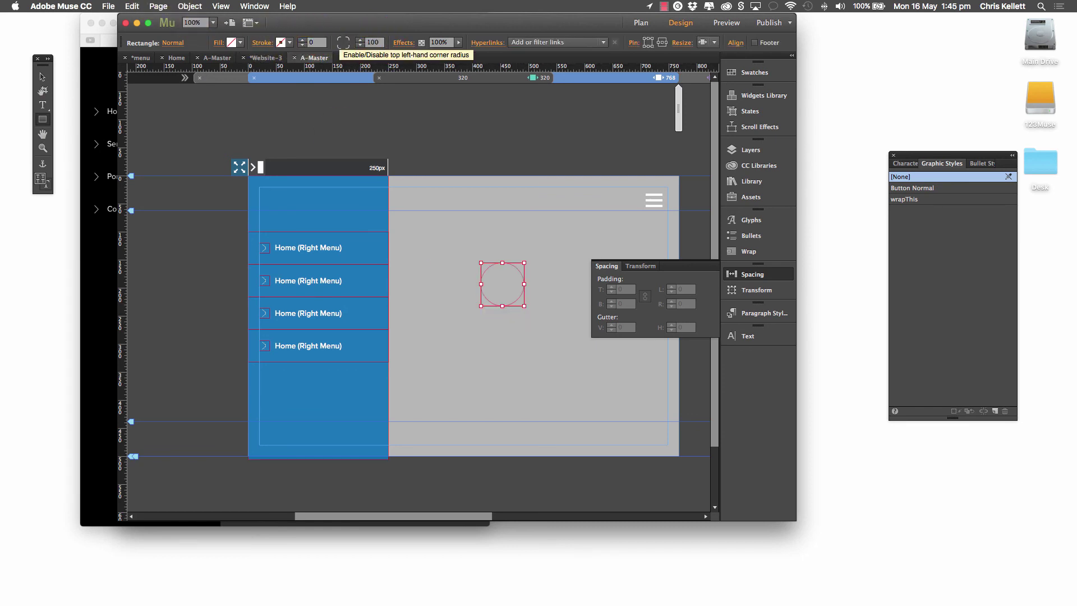
Step: Give the circle a 1 px white outline and a white fill, leaving it selected
click(42, 76)
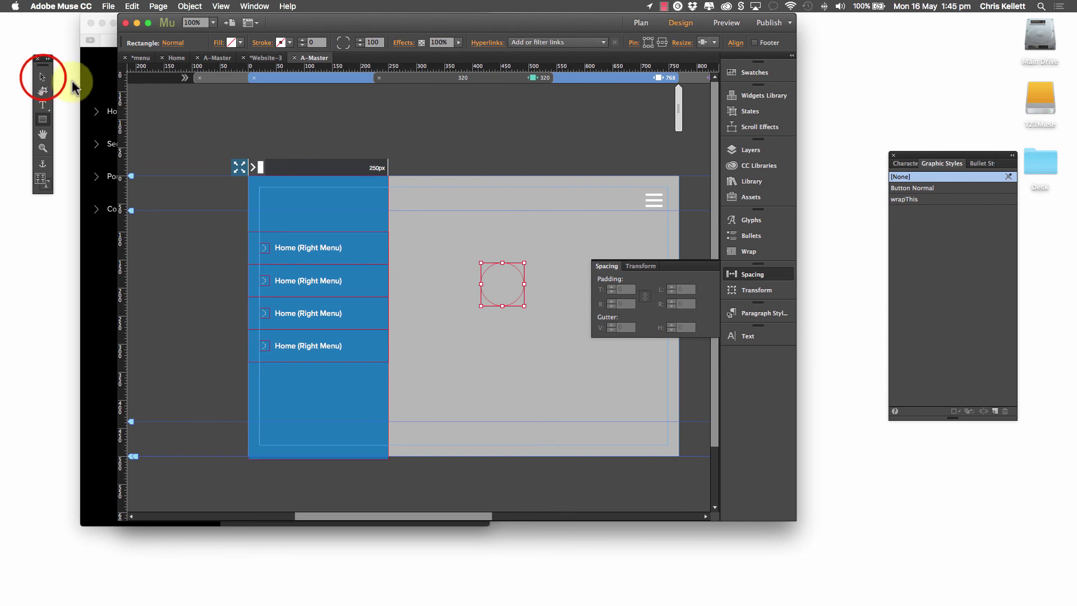
click(303, 40)
click(282, 42)
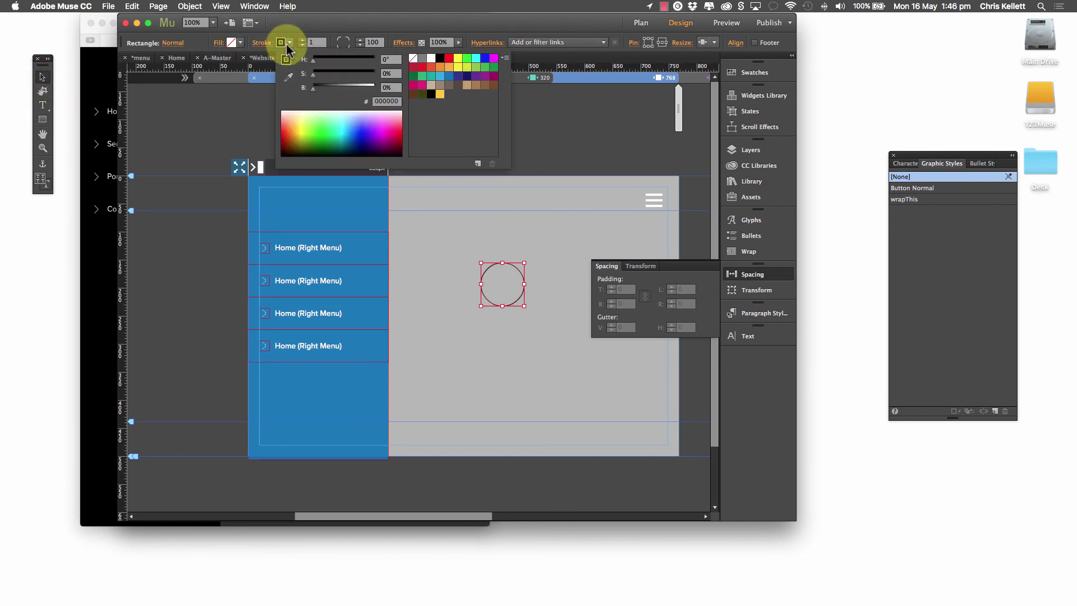
click(431, 58)
click(237, 44)
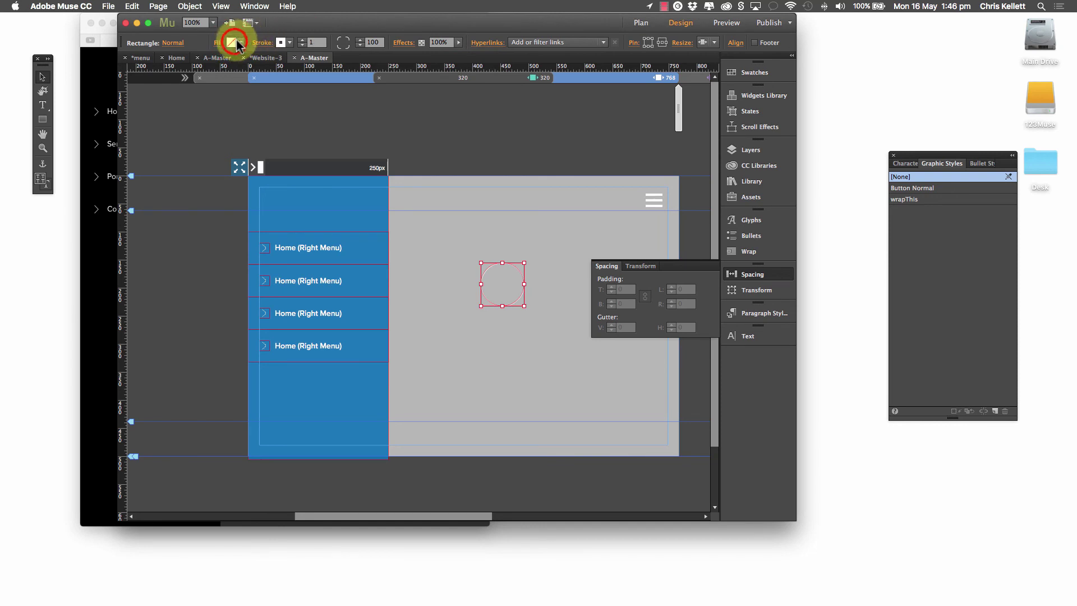
click(384, 58)
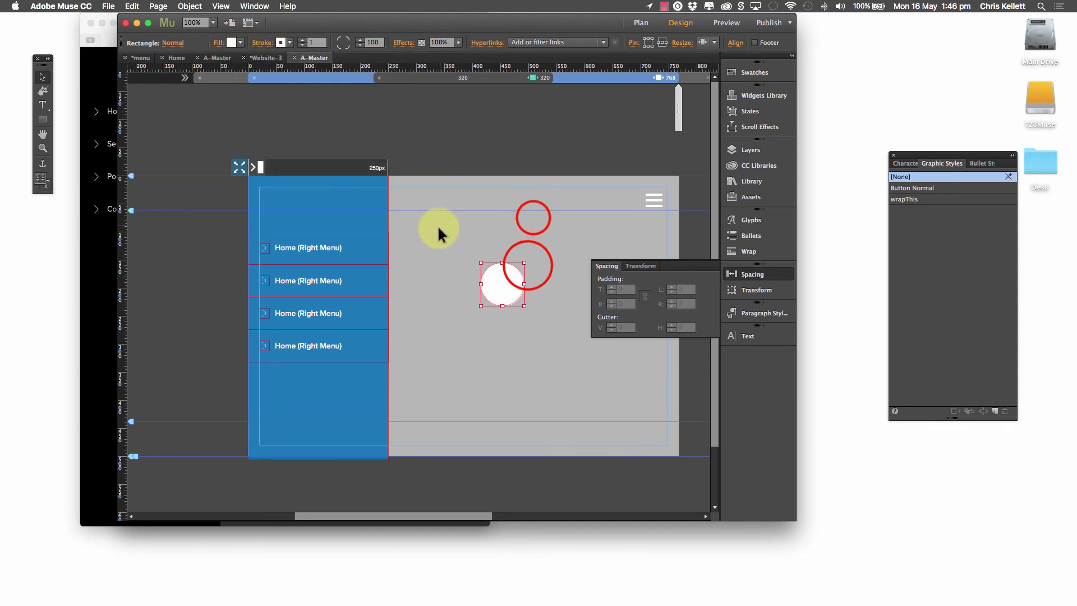
click(502, 284)
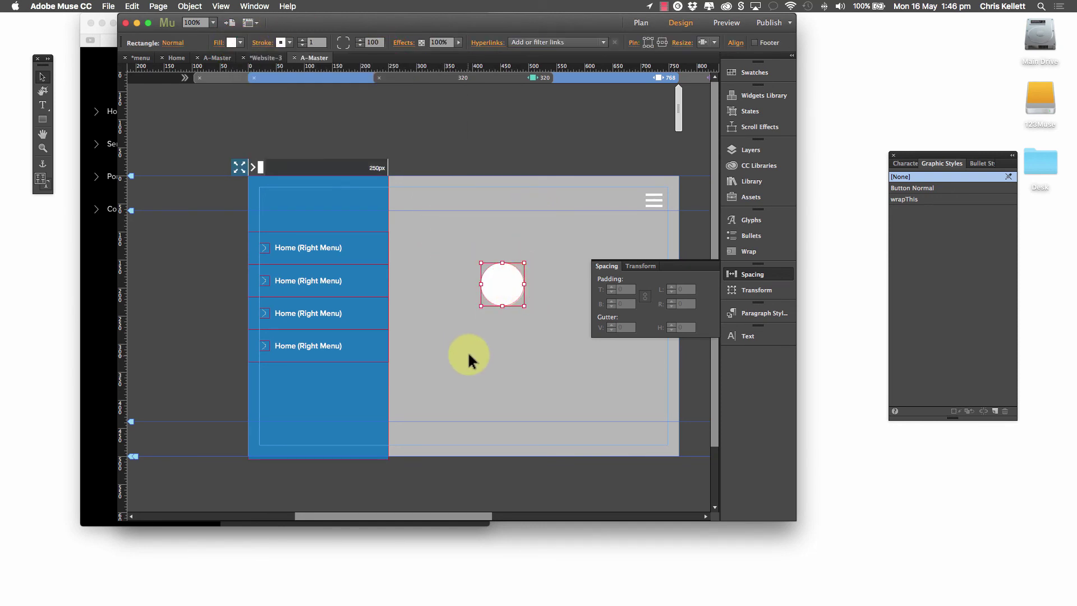
Step: Paste the white circle inline into the blue menu text frame and move it to the top
click(287, 210)
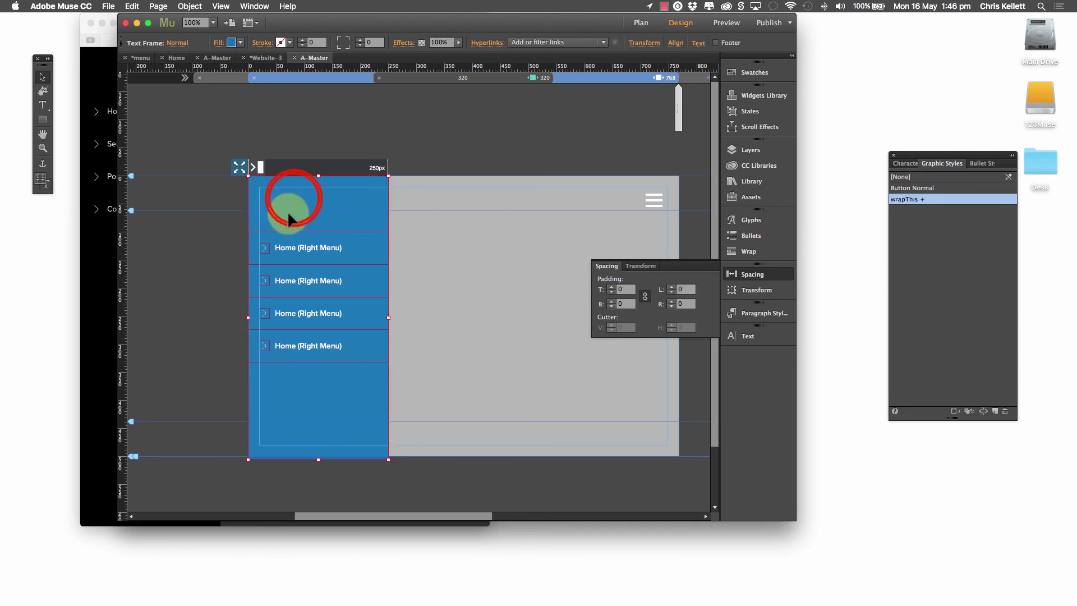
double_click(287, 192)
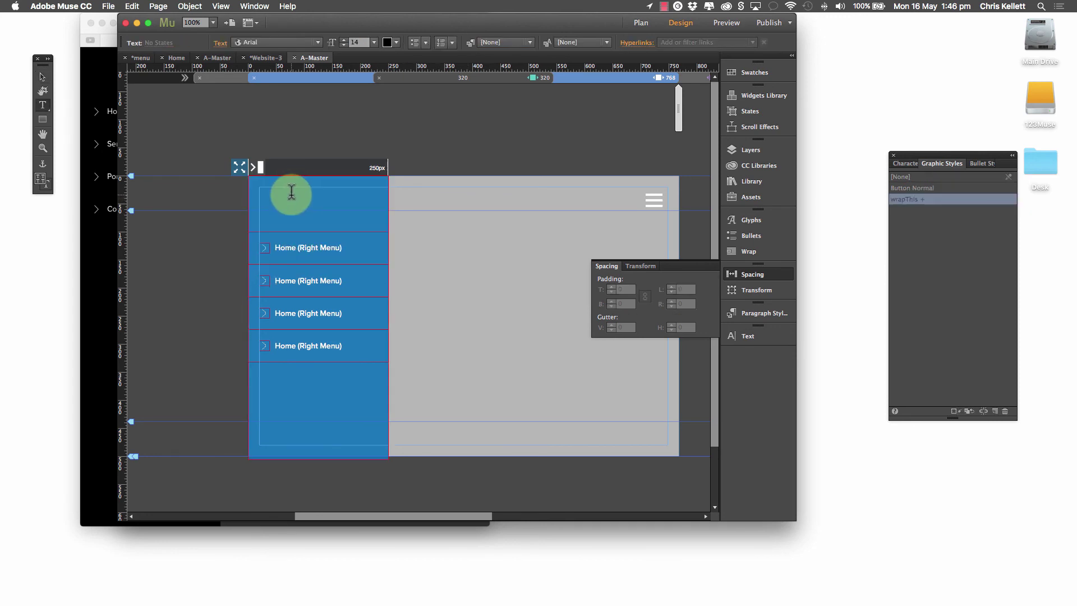
key(cmd+v)
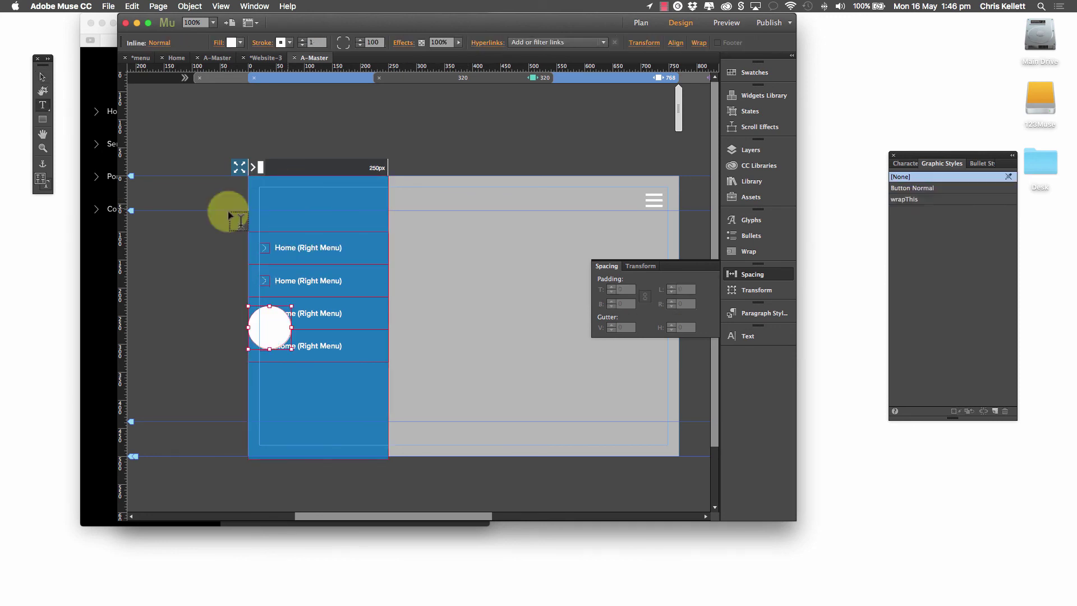
click(43, 76)
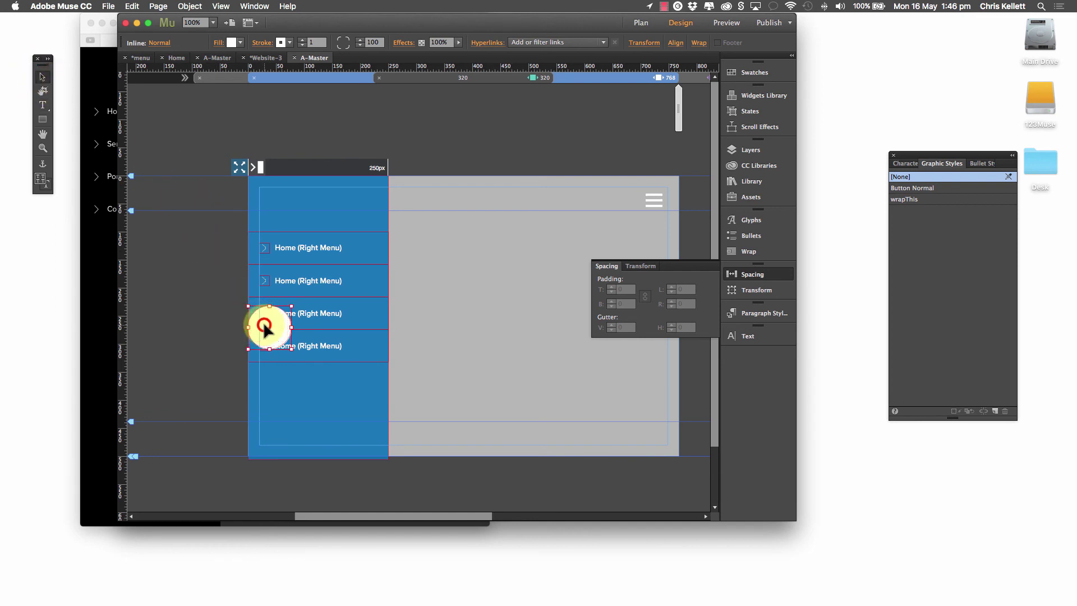
drag(264, 323, 267, 202)
Step: Centre-align the circle horizontally in the menu frame and preview the page
click(326, 194)
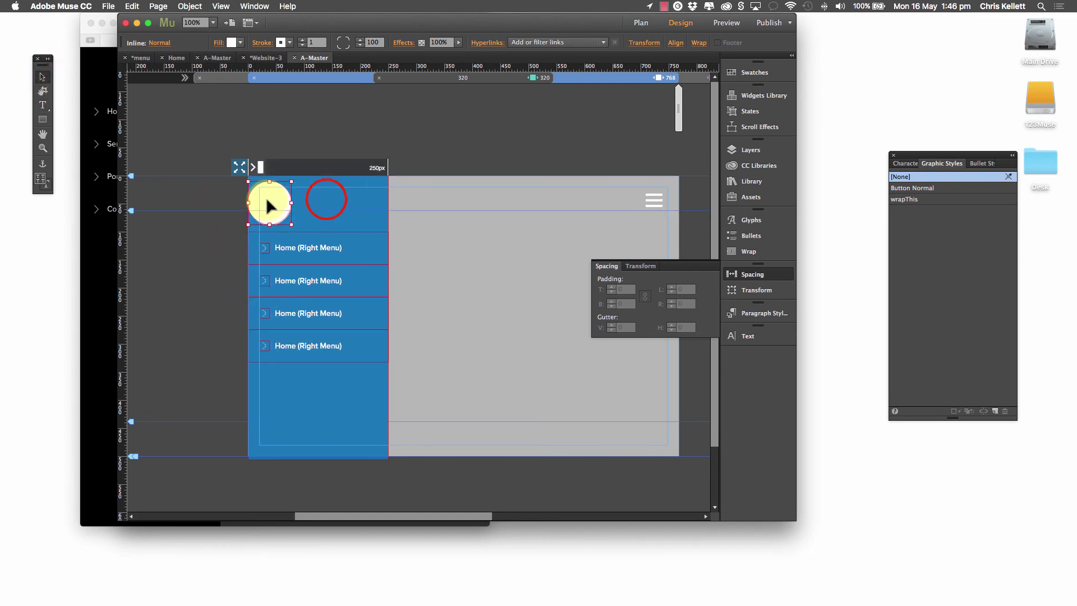
click(748, 336)
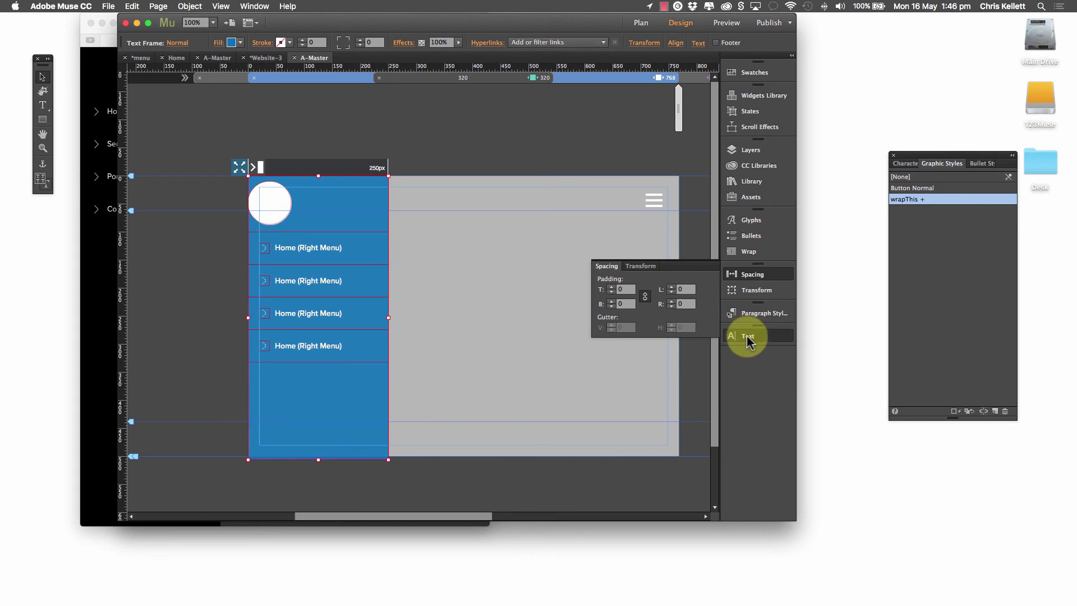
click(622, 382)
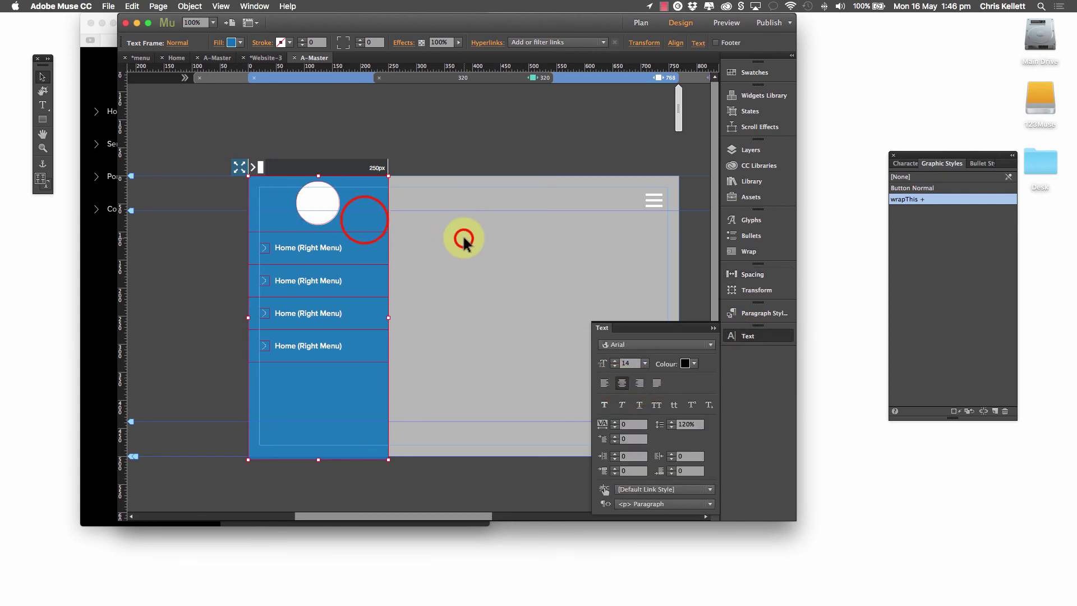
click(363, 220)
key(super+p)
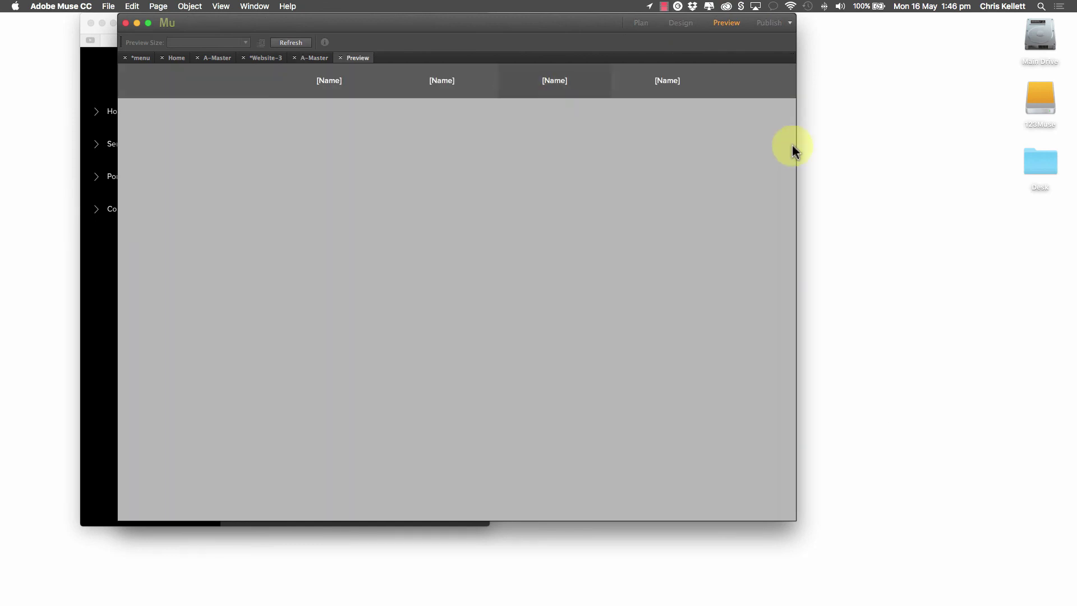
Step: Narrow the preview to phone width and open, then close, the slide-out menu
drag(793, 161, 534, 161)
click(512, 86)
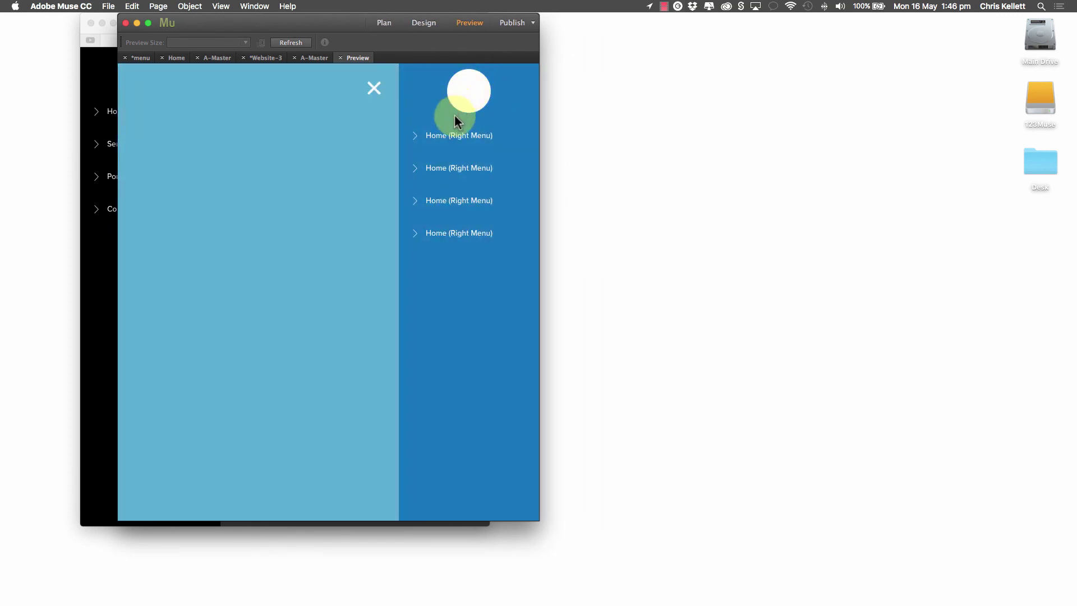
click(370, 91)
Step: Widen the preview back to desktop width and close it to return to Design view
drag(539, 150, 758, 144)
click(348, 60)
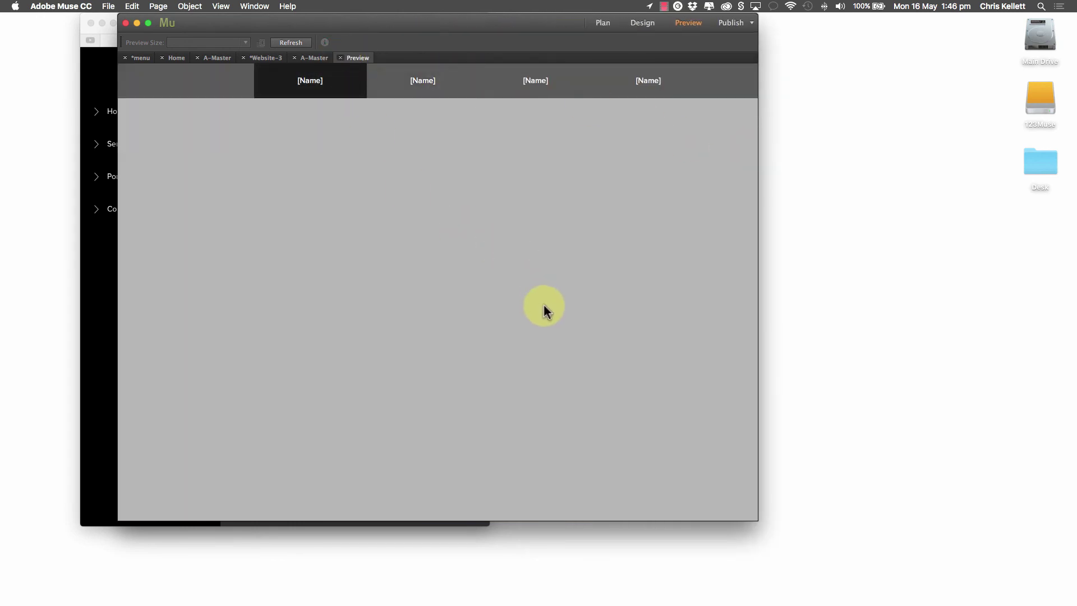
key(super+w)
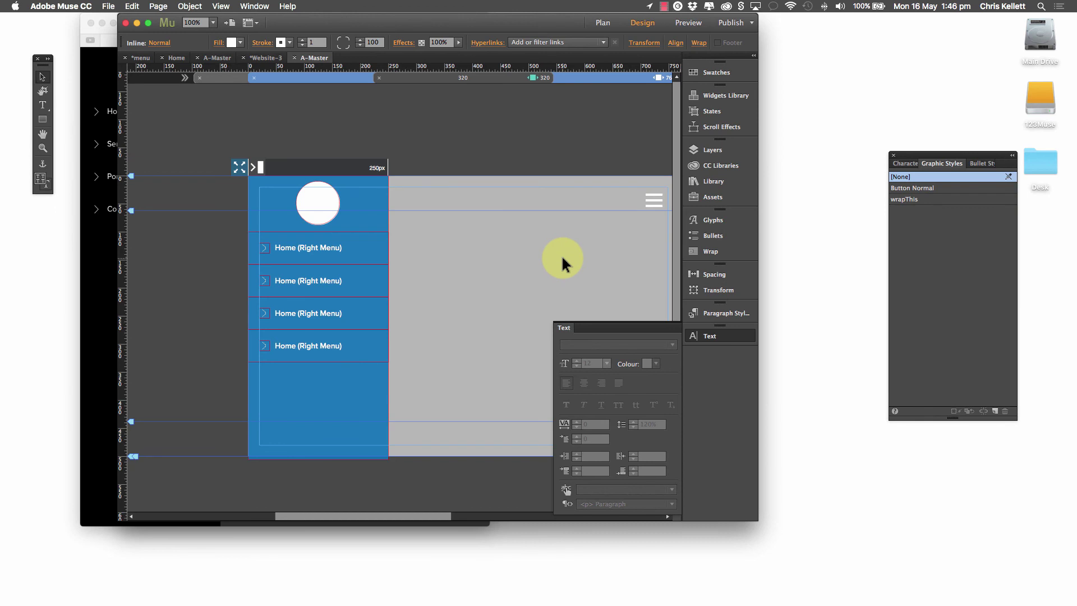